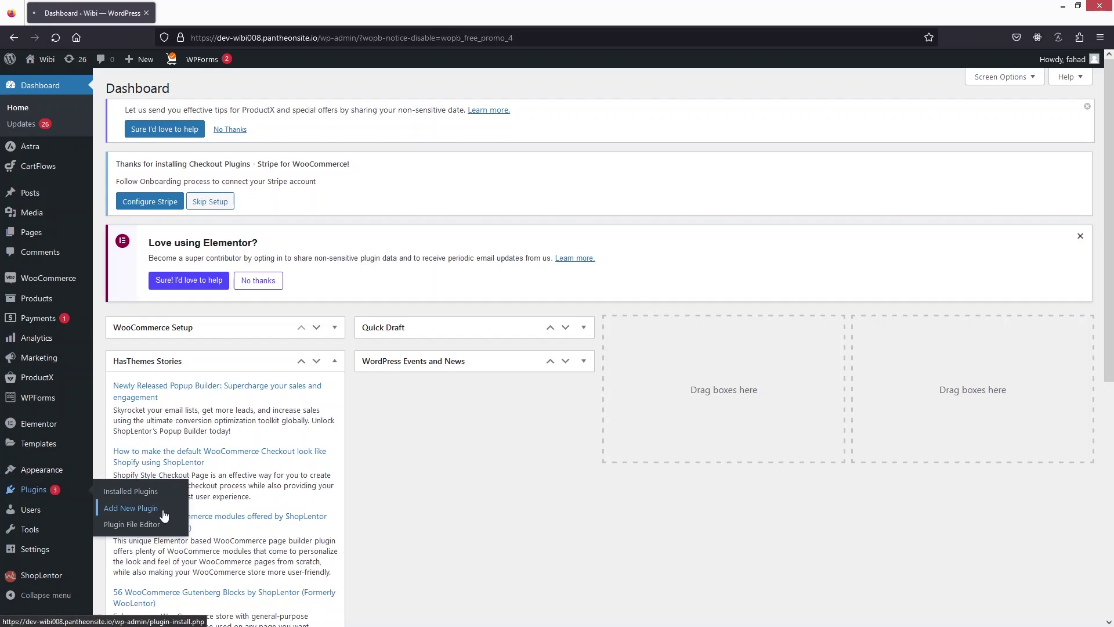
- Search the available plugins for 'productx' and confirm ProductX shows as Active
{"action": "left_click", "coordinate": [981, 167]}
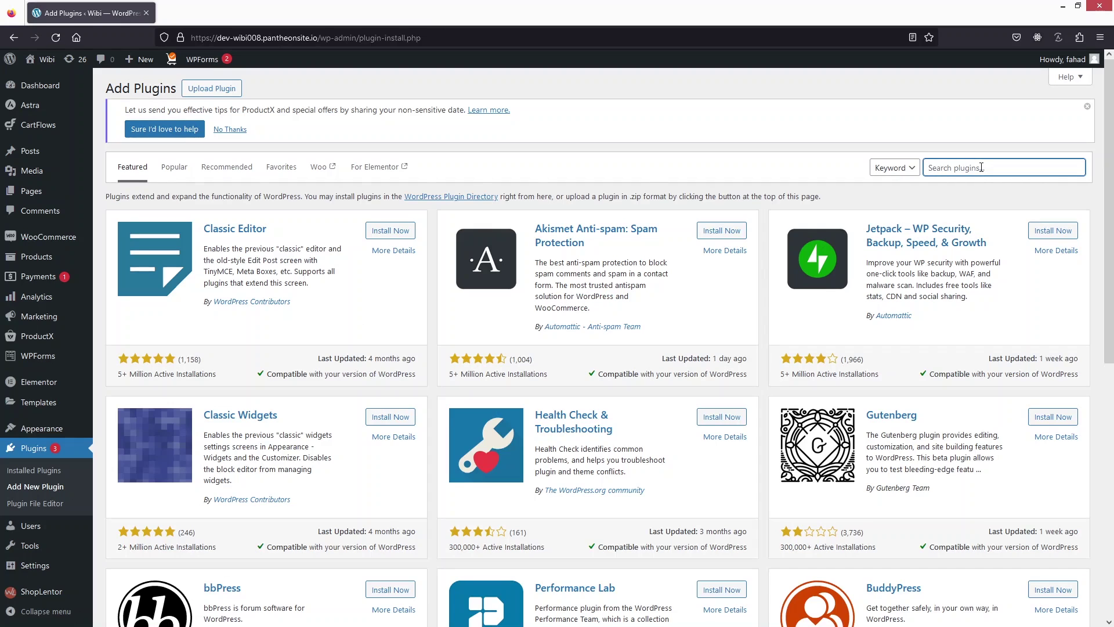
{"action": "type", "text": "productx"}
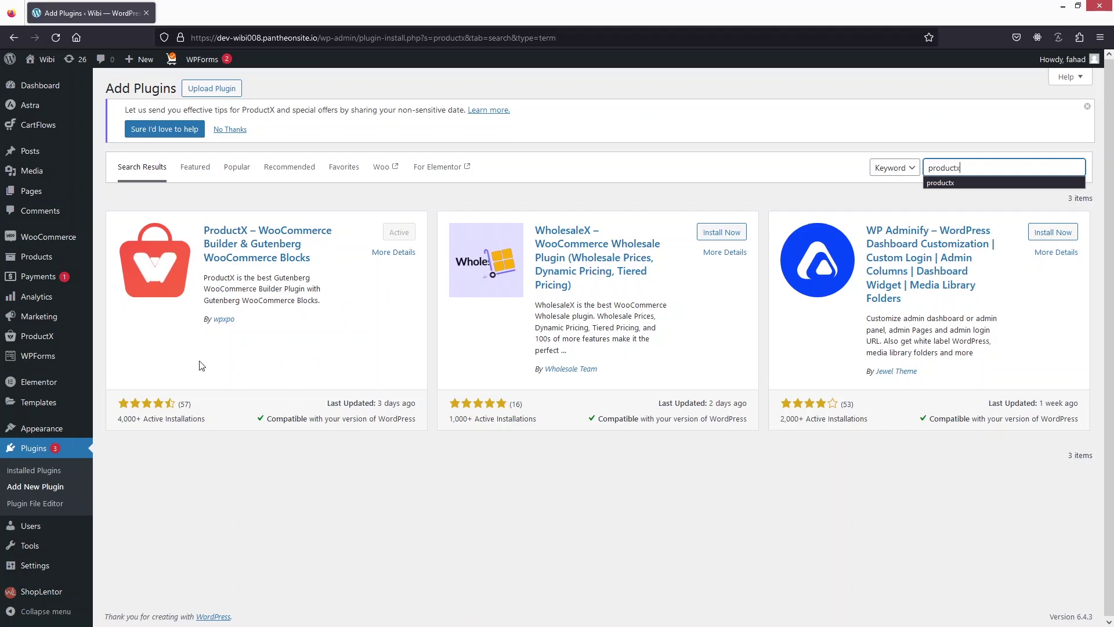
- In ProductX's Woo Builder, filter to Shop templates and start a new Shop template from scratch
{"action": "left_click", "coordinate": [56, 342]}
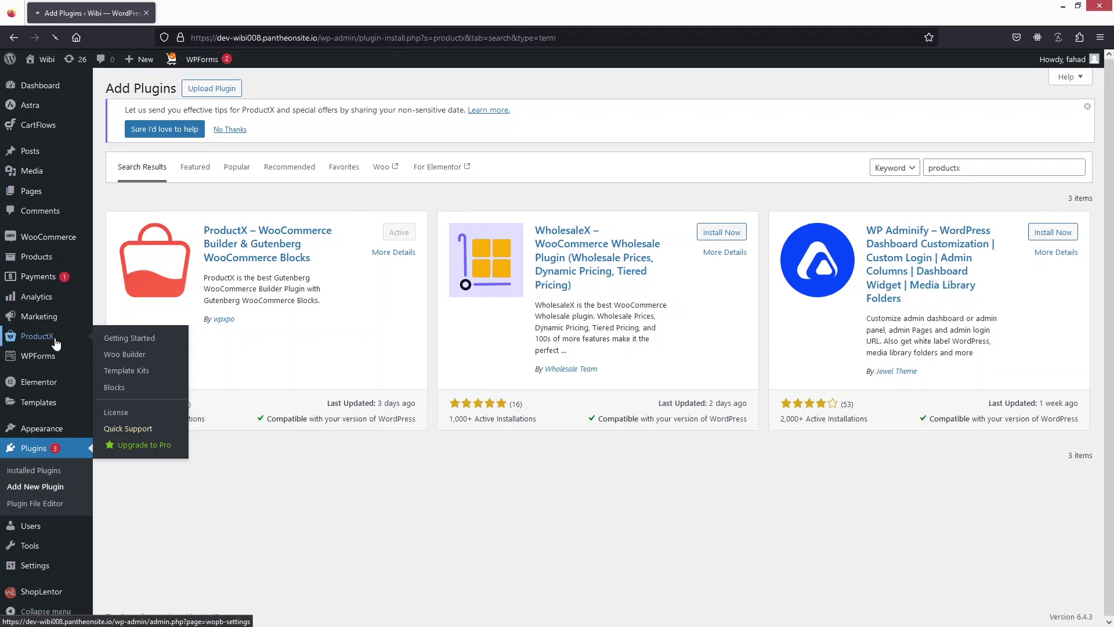
{"action": "scroll", "coordinate": [194, 235], "scroll_direction": "down", "scroll_amount": 3}
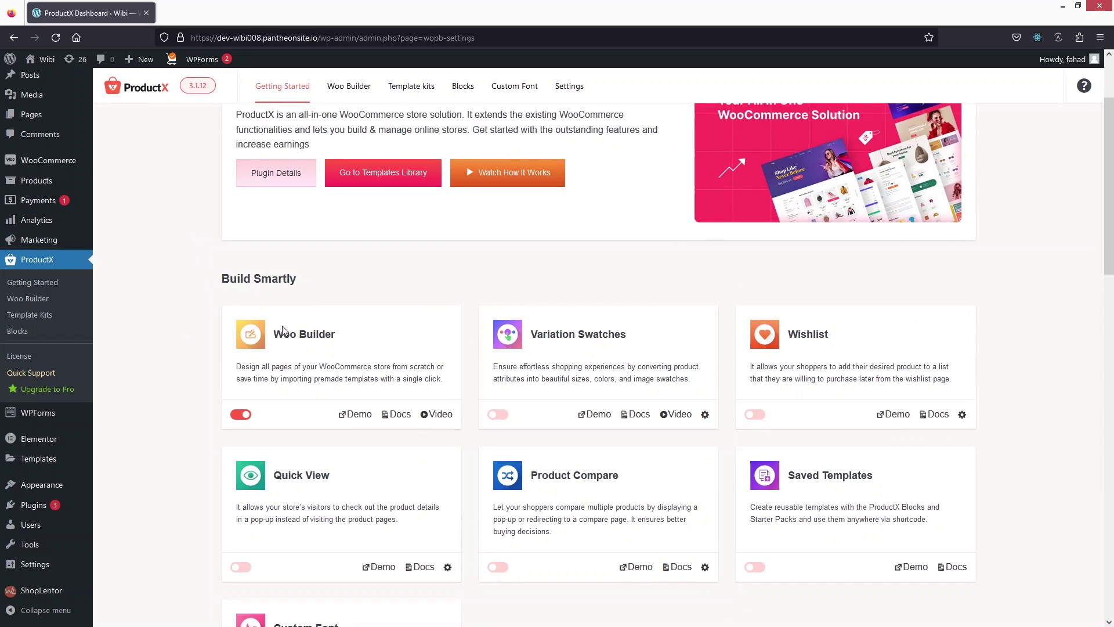
{"action": "scroll", "coordinate": [247, 425], "scroll_direction": "up", "scroll_amount": 3}
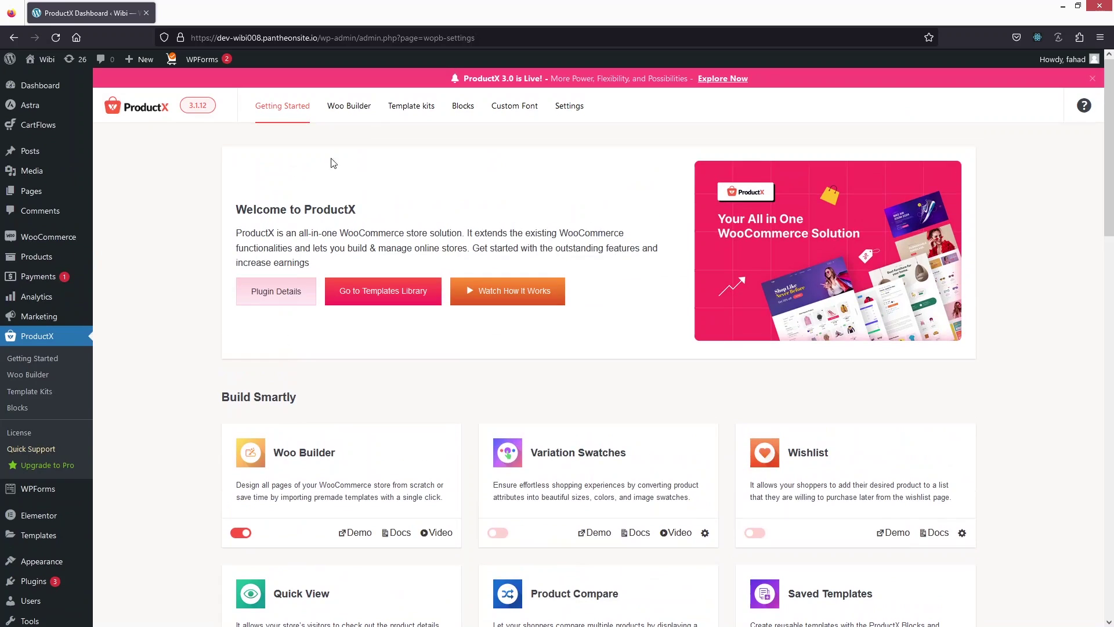
{"action": "left_click", "coordinate": [348, 104]}
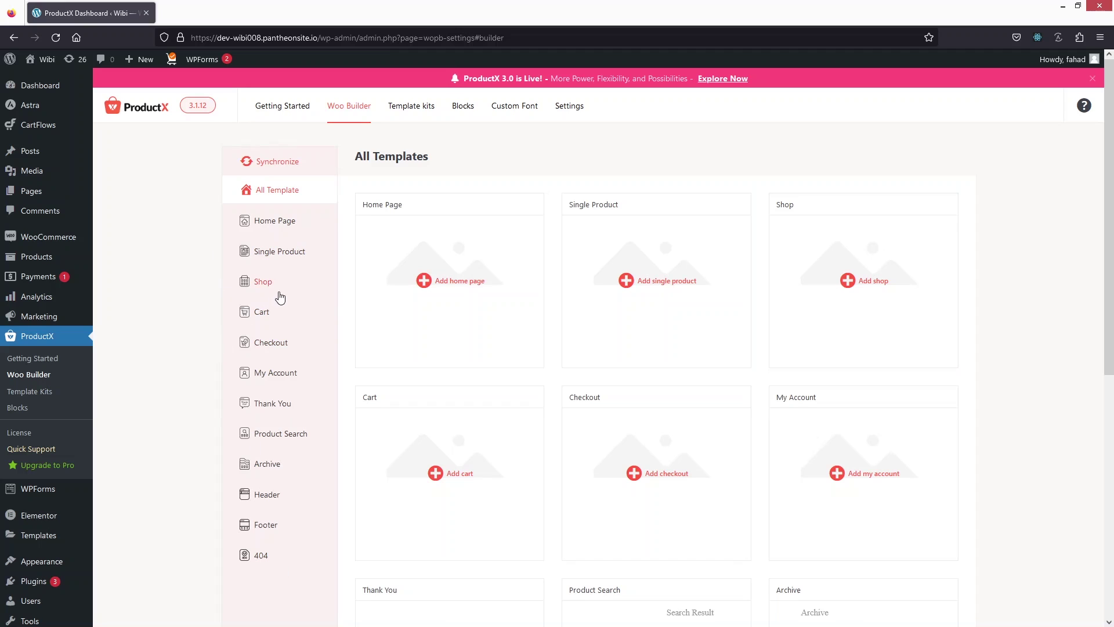
{"action": "left_click", "coordinate": [275, 290]}
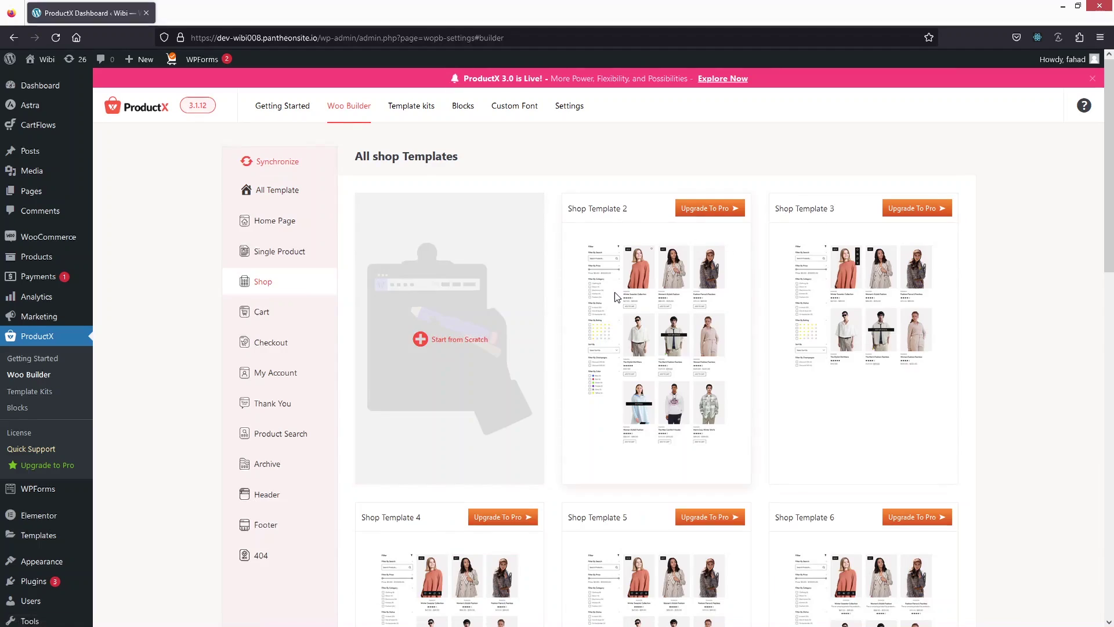
{"action": "scroll", "coordinate": [616, 296], "scroll_direction": "down", "scroll_amount": 3}
{"action": "scroll", "coordinate": [616, 297], "scroll_direction": "up", "scroll_amount": 3}
{"action": "scroll", "coordinate": [616, 296], "scroll_direction": "down", "scroll_amount": 3}
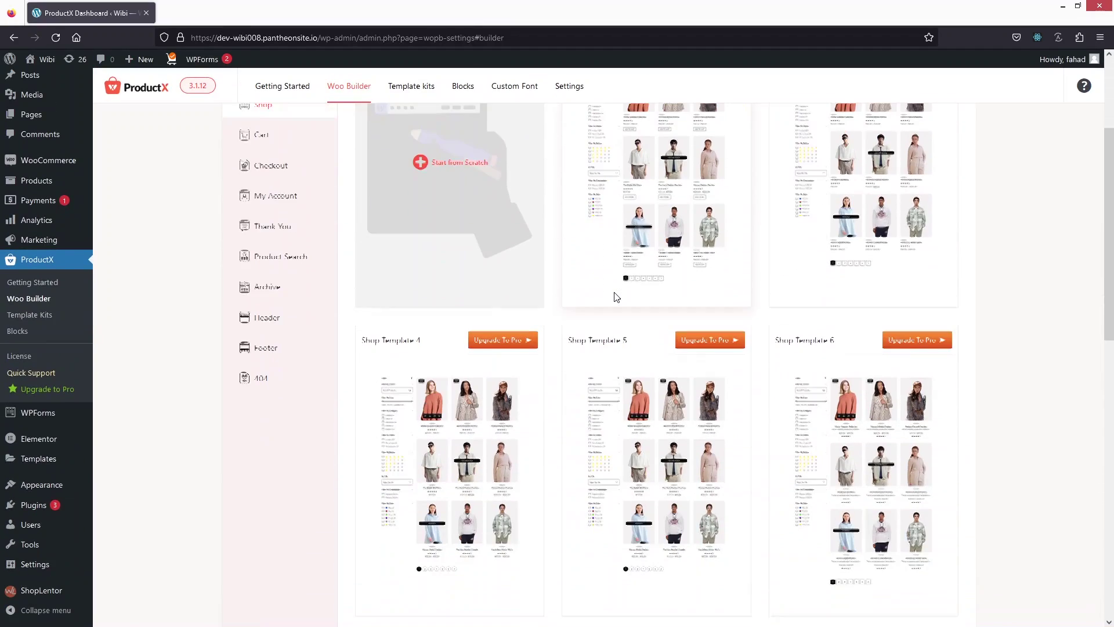
{"action": "scroll", "coordinate": [616, 296], "scroll_direction": "up", "scroll_amount": 3}
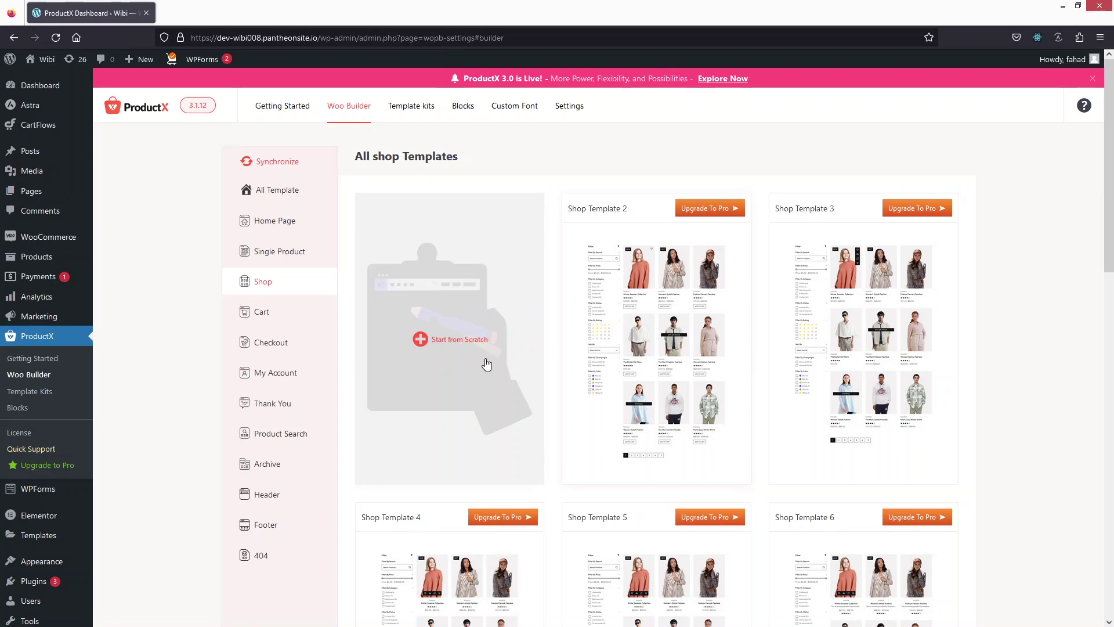
{"action": "left_click", "coordinate": [438, 341]}
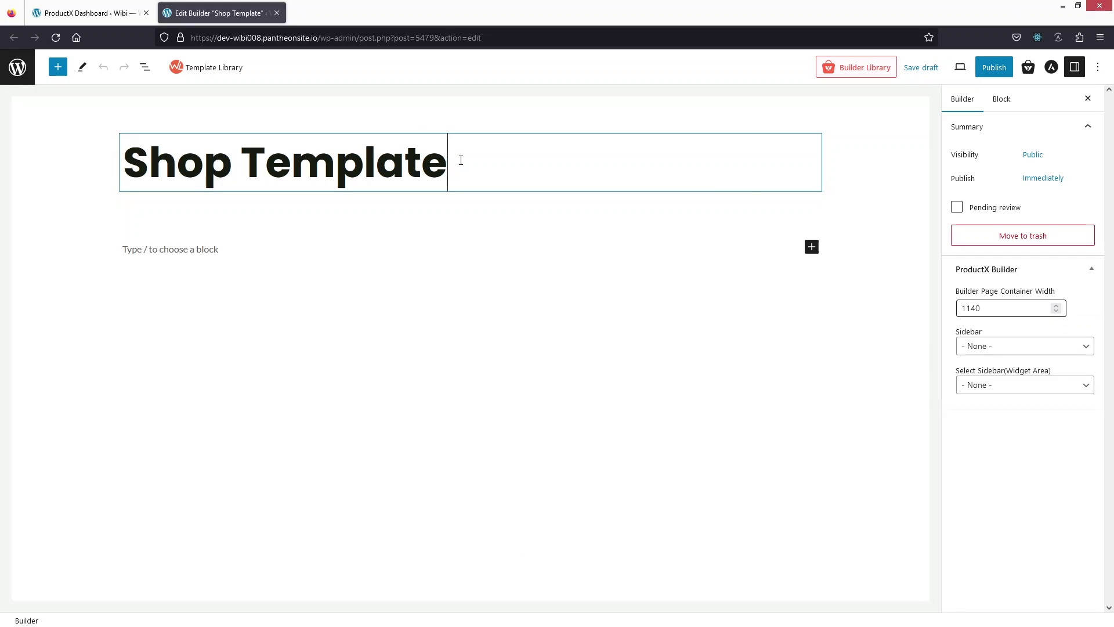
- Trim the template title to 'Shop' and show the WooCommerce Blocks (ProductX) group in the inserter
{"action": "key", "text": "BackSpace"}
{"action": "key", "text": "BackSpace"}
{"action": "key", "text": "BackSpace"}
{"action": "key", "text": "BackSpace"}
{"action": "key", "text": "BackSpace"}
{"action": "key", "text": "BackSpace"}
{"action": "key", "text": "BackSpace"}
{"action": "key", "text": "BackSpace"}
{"action": "left_click", "coordinate": [334, 337]}
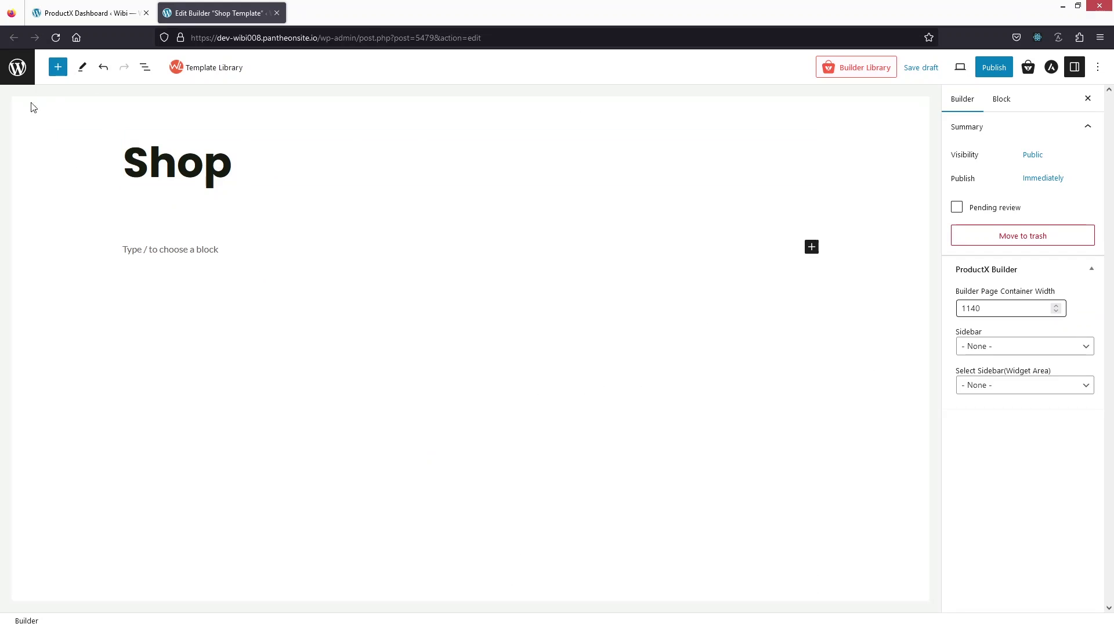
{"action": "left_click", "coordinate": [58, 68]}
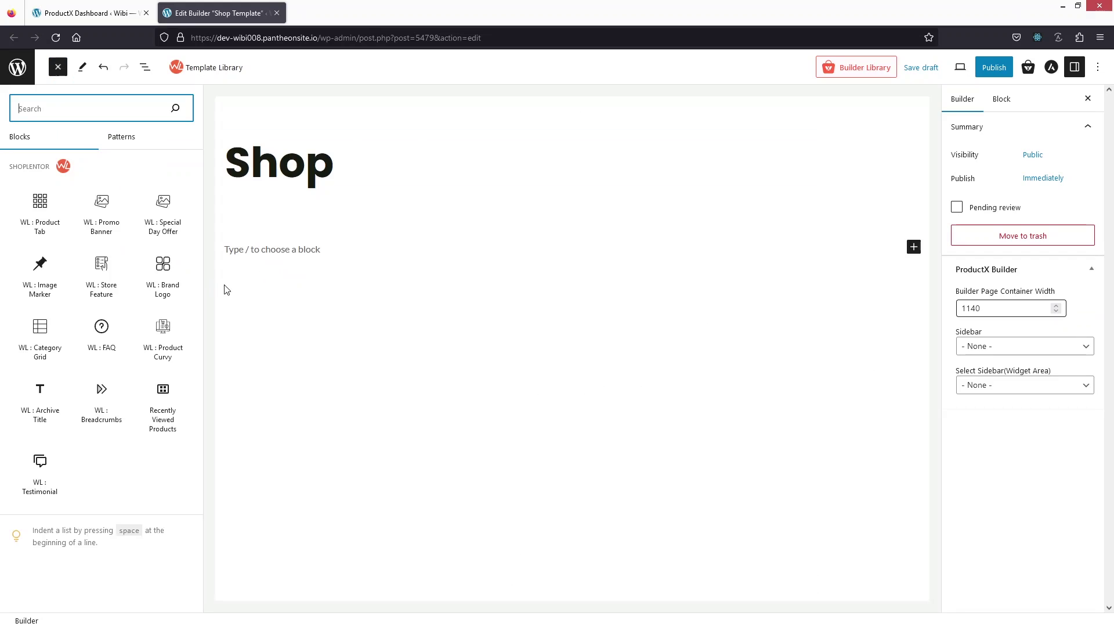
{"action": "scroll", "coordinate": [70, 241], "scroll_direction": "down", "scroll_amount": 4}
{"action": "scroll", "coordinate": [73, 237], "scroll_direction": "down", "scroll_amount": 2}
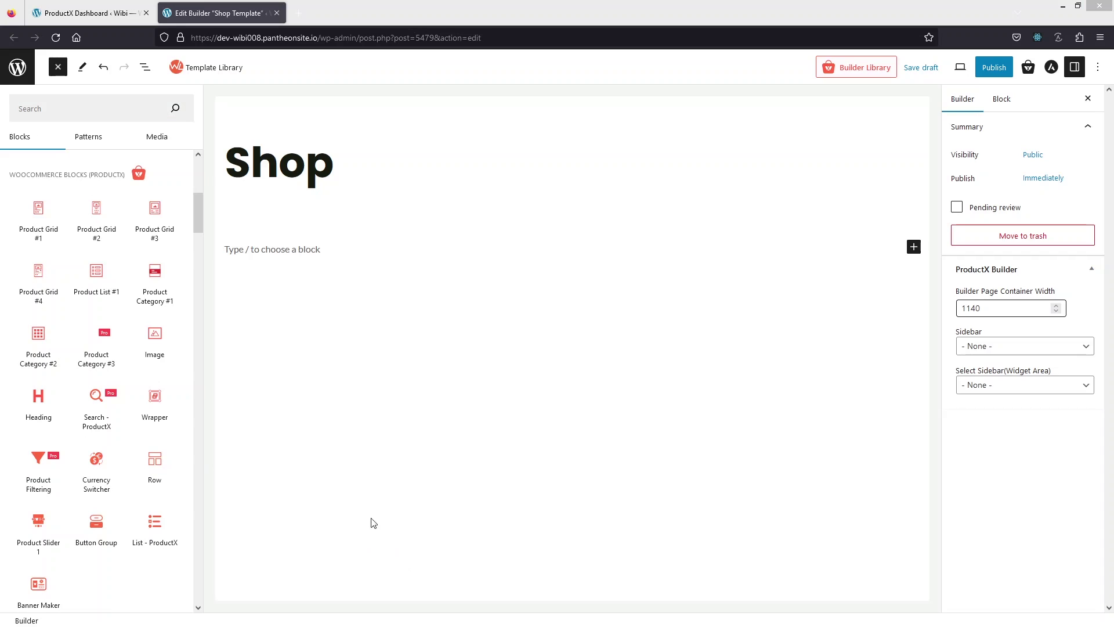
- Insert a Product Slider 1 block and import the free ready-made slider design
{"action": "left_click", "coordinate": [39, 531]}
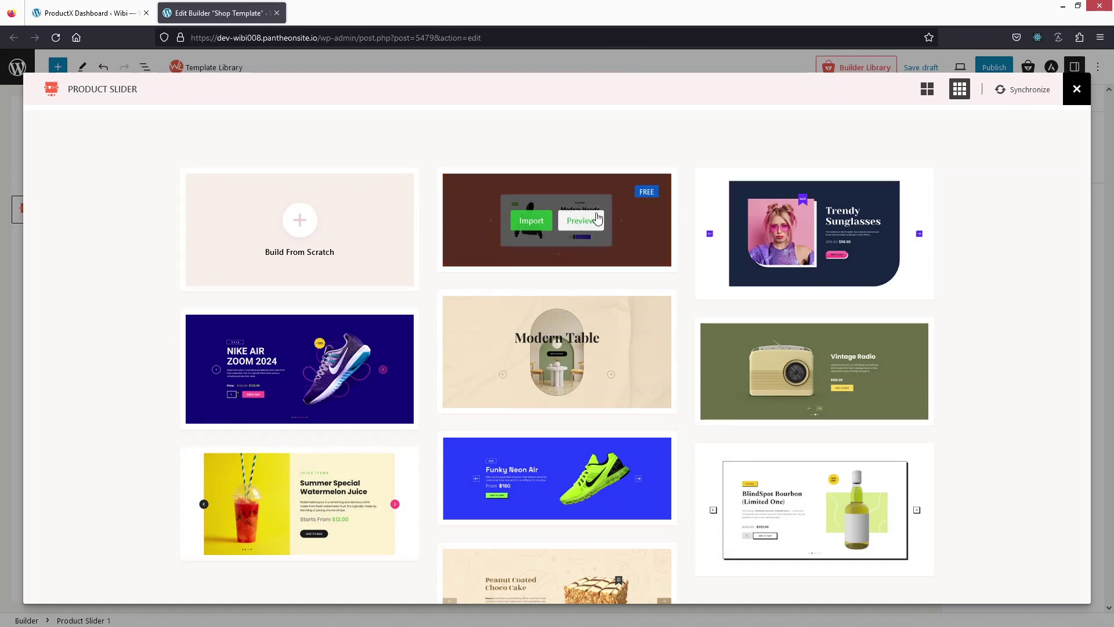
{"action": "mouse_move", "coordinate": [517, 229]}
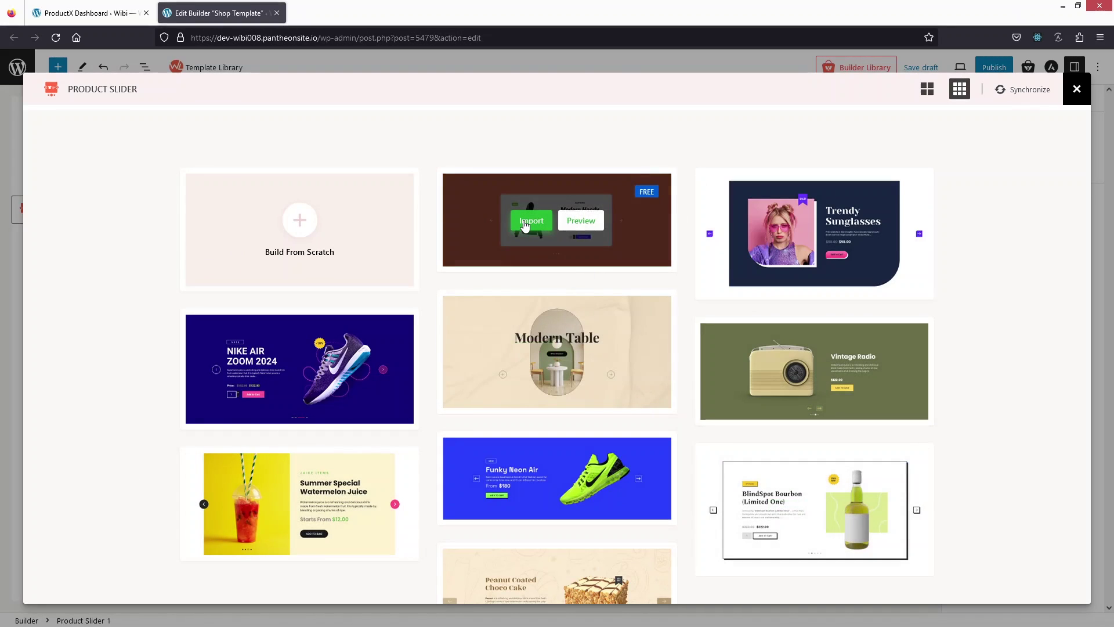
{"action": "left_click", "coordinate": [1089, 88]}
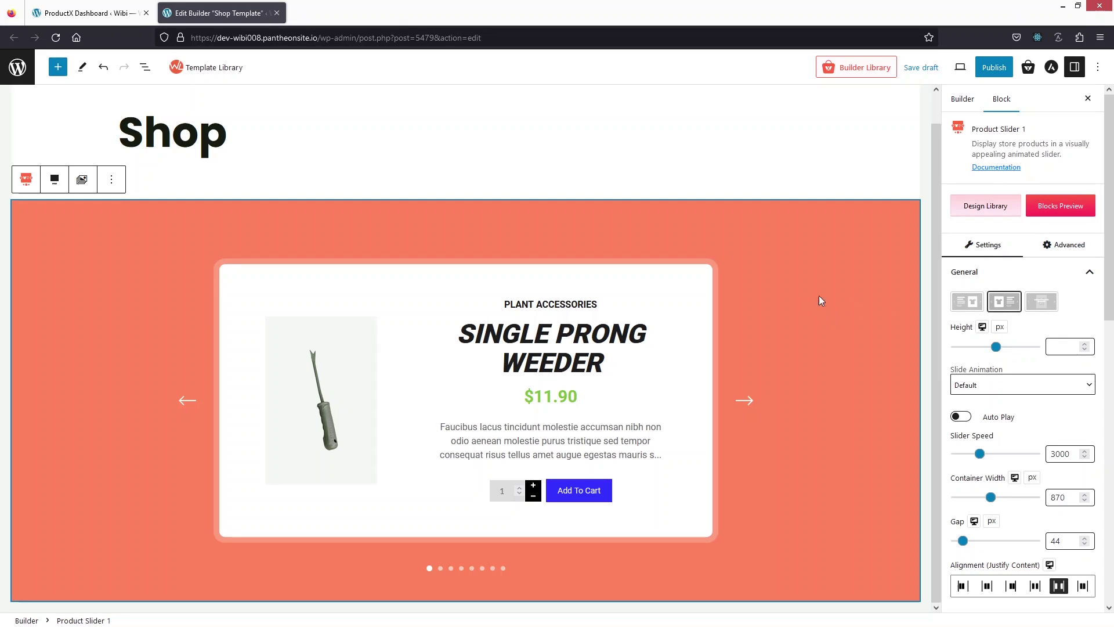
{"action": "scroll", "coordinate": [994, 301], "scroll_direction": "down", "scroll_amount": 2}
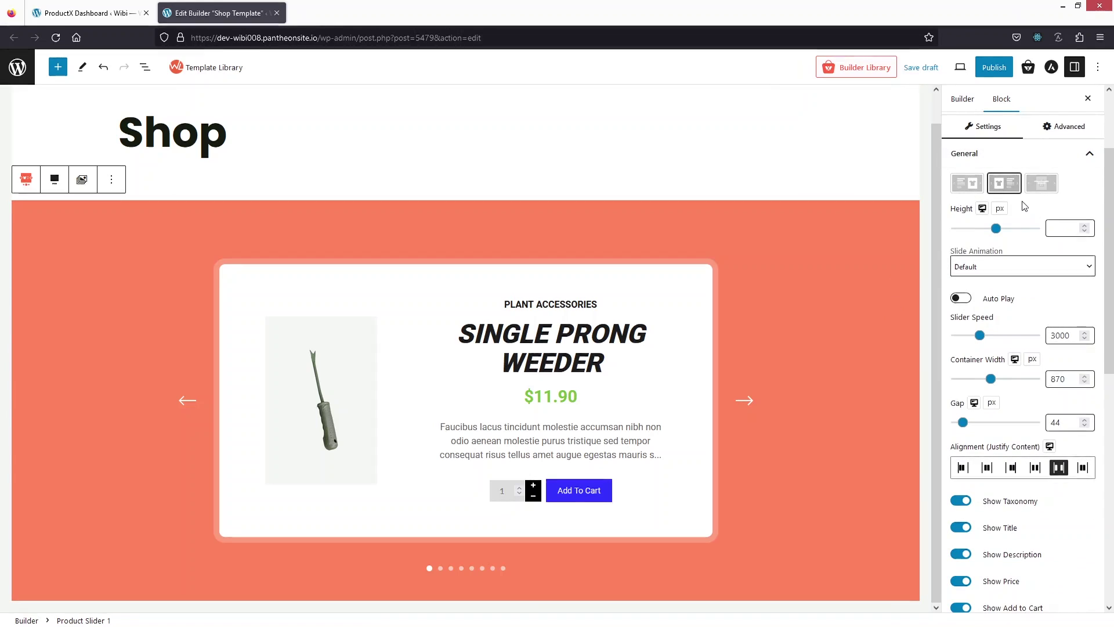
{"action": "left_click", "coordinate": [959, 184]}
{"action": "left_click", "coordinate": [1041, 183]}
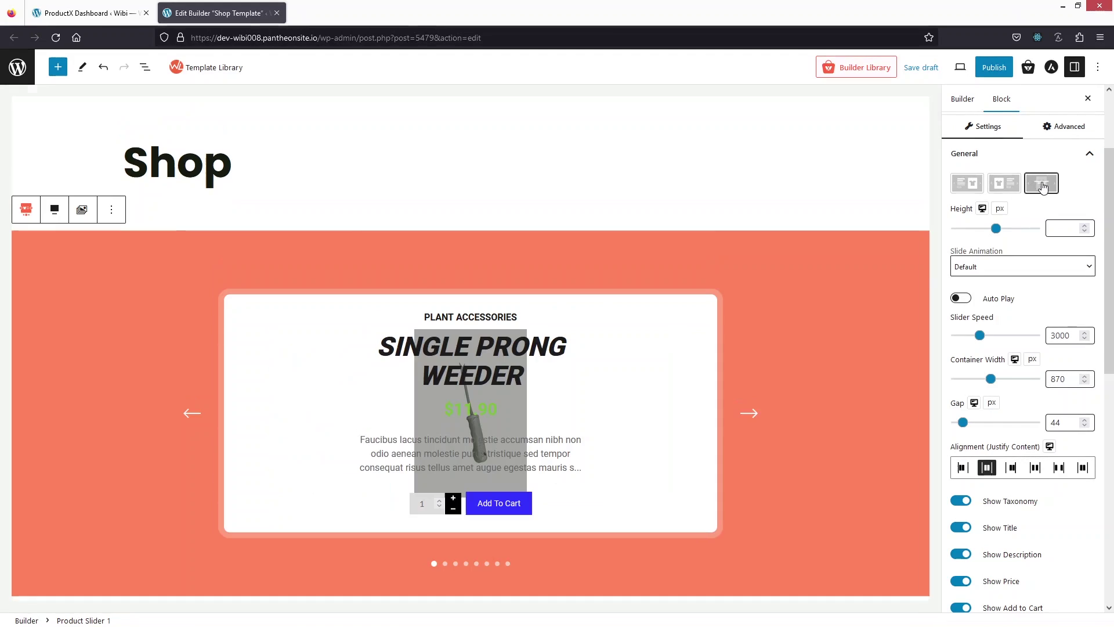
{"action": "left_click", "coordinate": [1005, 190]}
{"action": "scroll", "coordinate": [1010, 210], "scroll_direction": "down", "scroll_amount": 2}
{"action": "scroll", "coordinate": [1010, 210], "scroll_direction": "up", "scroll_amount": 1}
{"action": "scroll", "coordinate": [1010, 210], "scroll_direction": "up", "scroll_amount": 1}
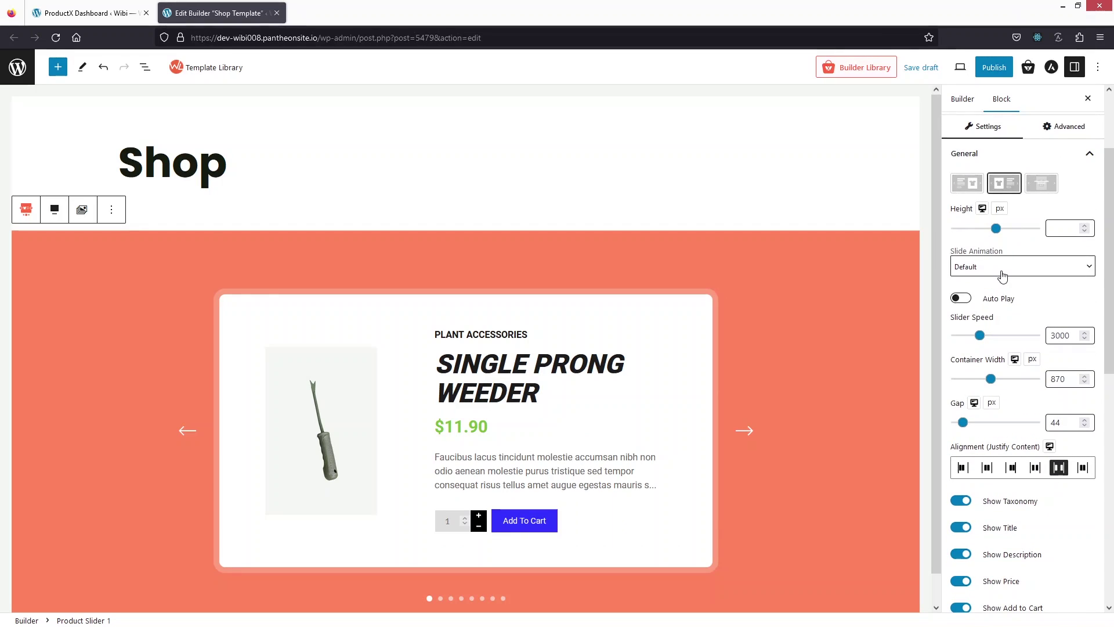
{"action": "scroll", "coordinate": [1002, 275], "scroll_direction": "down", "scroll_amount": 1}
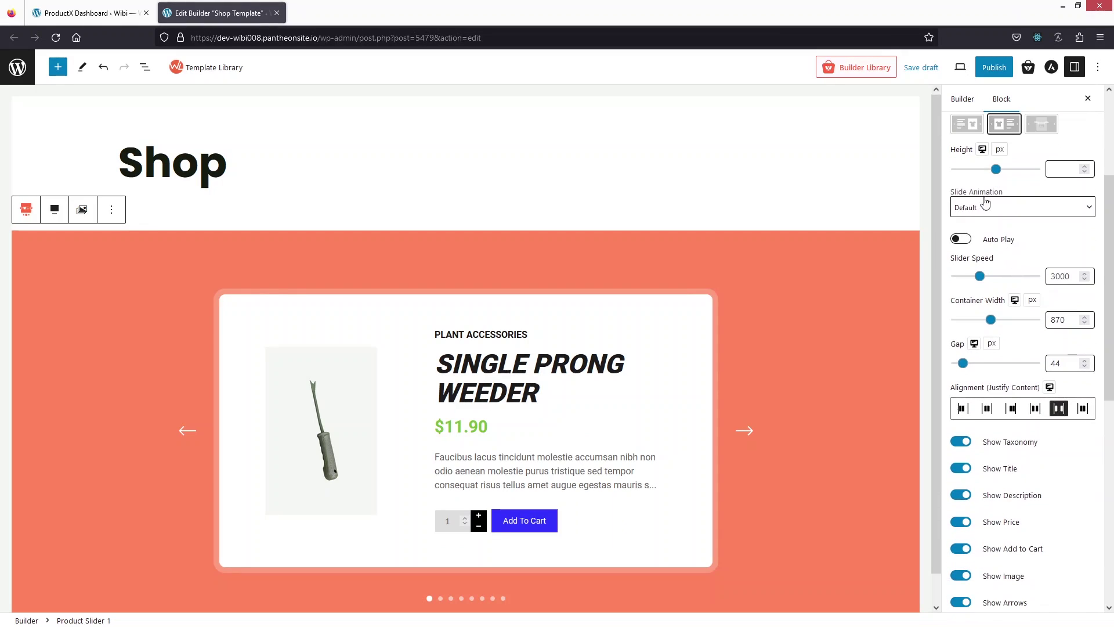
{"action": "left_click", "coordinate": [1062, 207]}
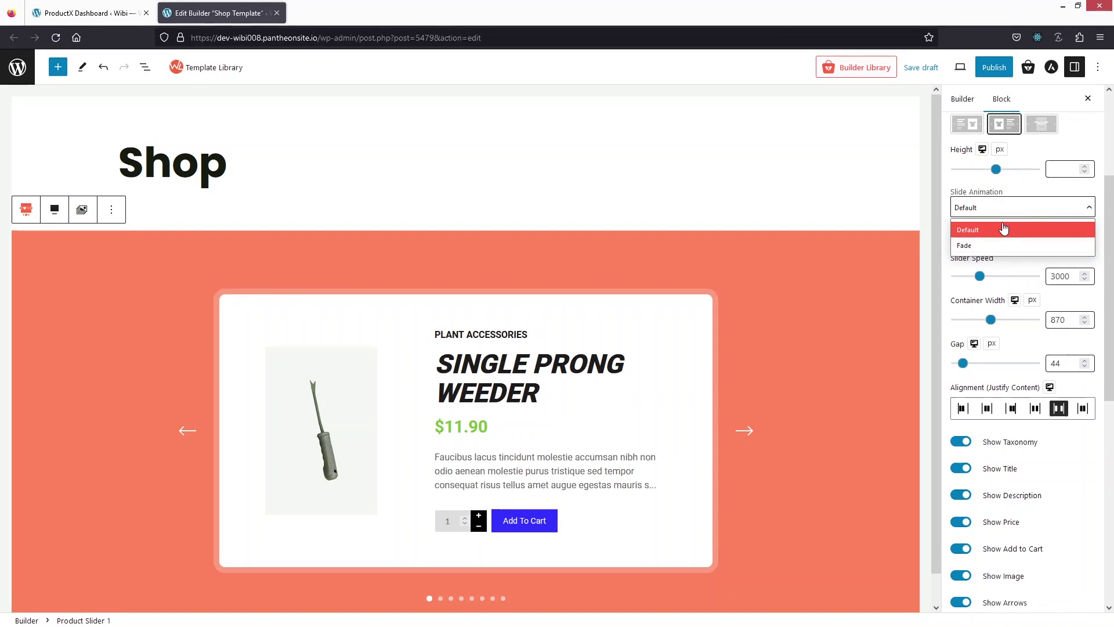
{"action": "left_click", "coordinate": [1087, 207]}
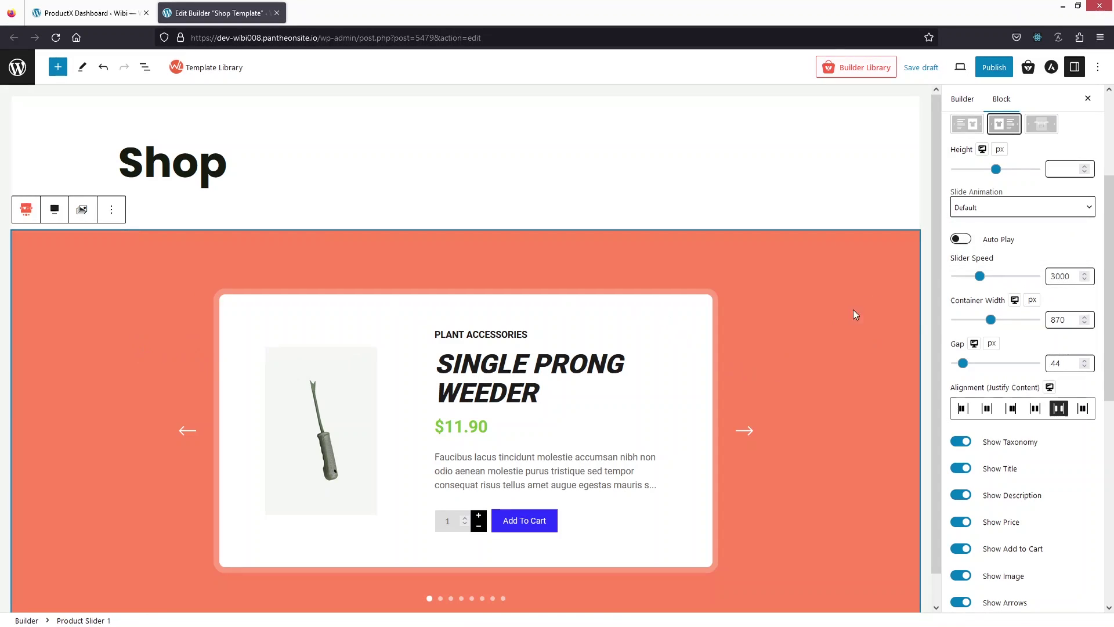
{"action": "scroll", "coordinate": [1010, 339], "scroll_direction": "down", "scroll_amount": 8}
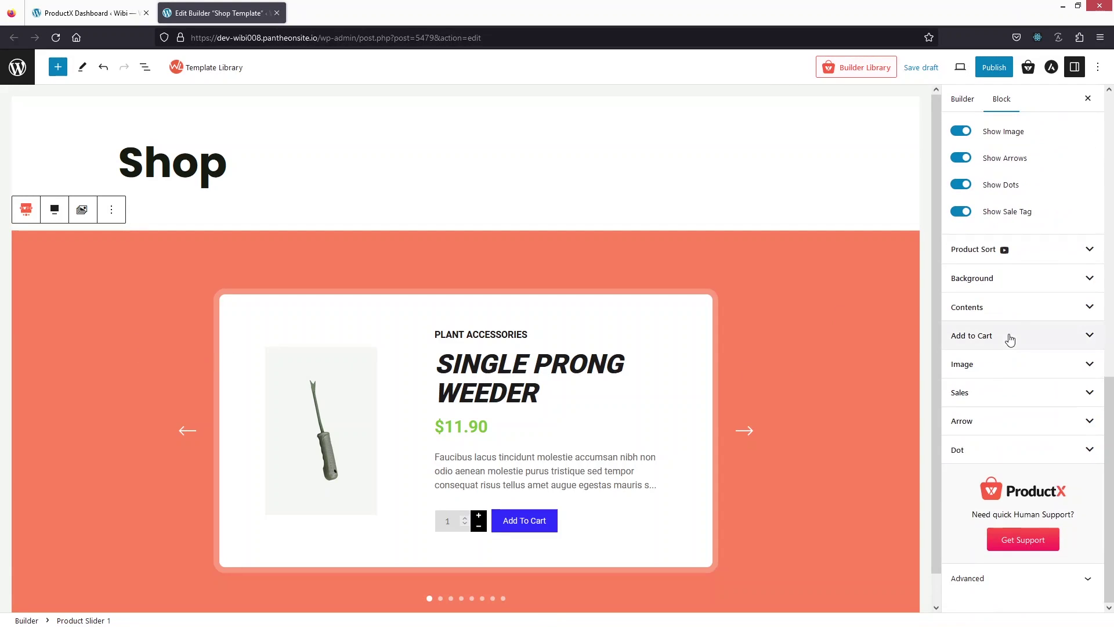
- Set the product slider's wrapper background colour to green
{"action": "left_click", "coordinate": [1055, 280]}
{"action": "scroll", "coordinate": [1053, 282], "scroll_direction": "down", "scroll_amount": 3}
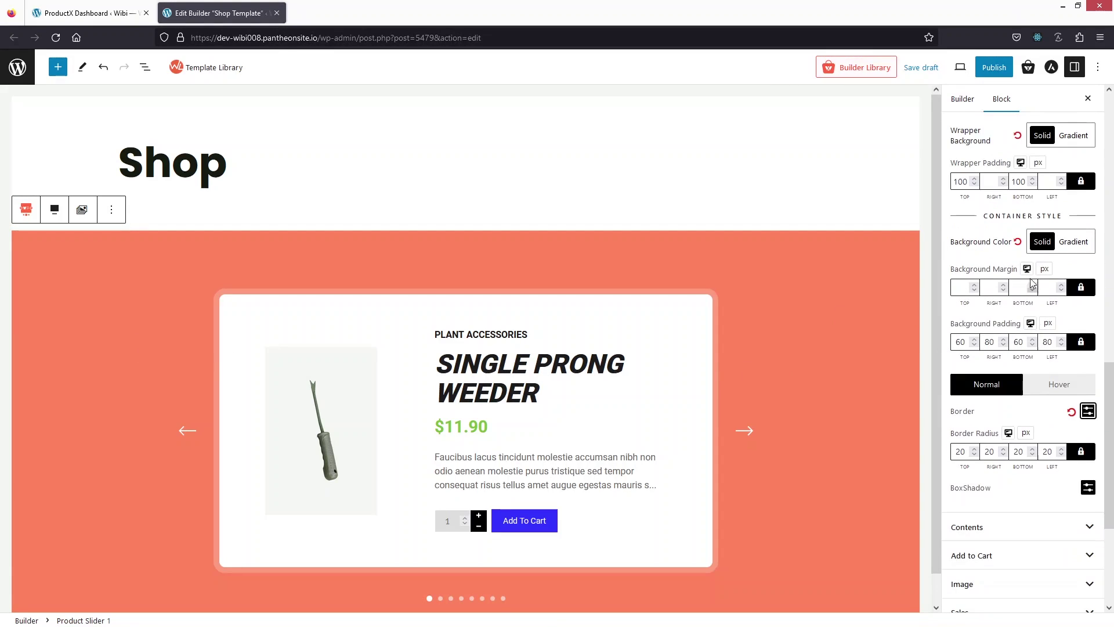
{"action": "left_click", "coordinate": [1042, 136]}
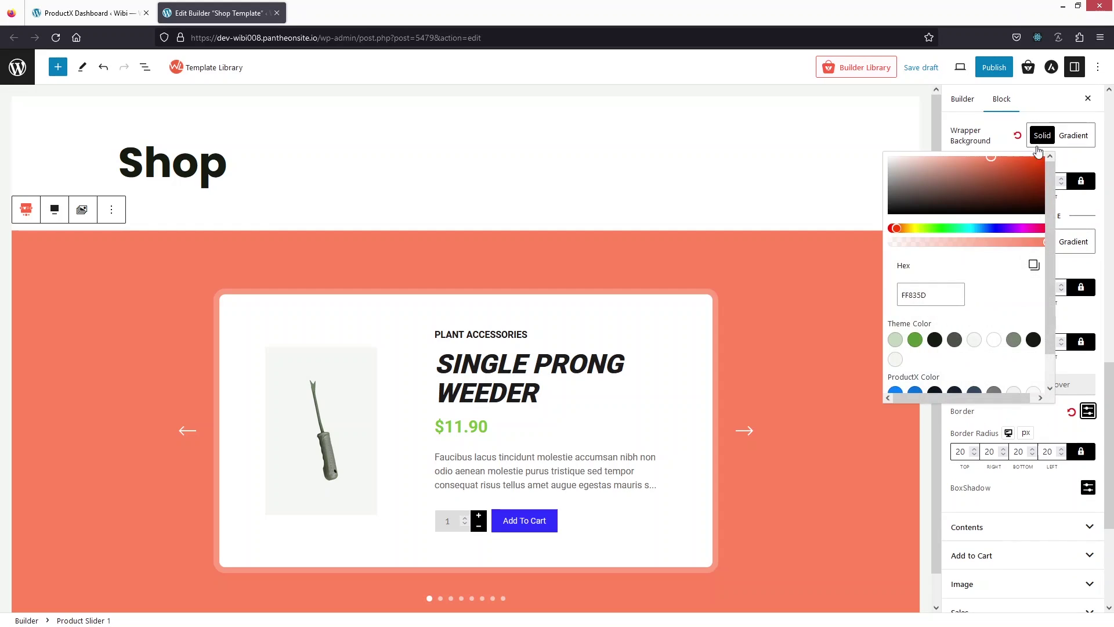
{"action": "left_click", "coordinate": [916, 340]}
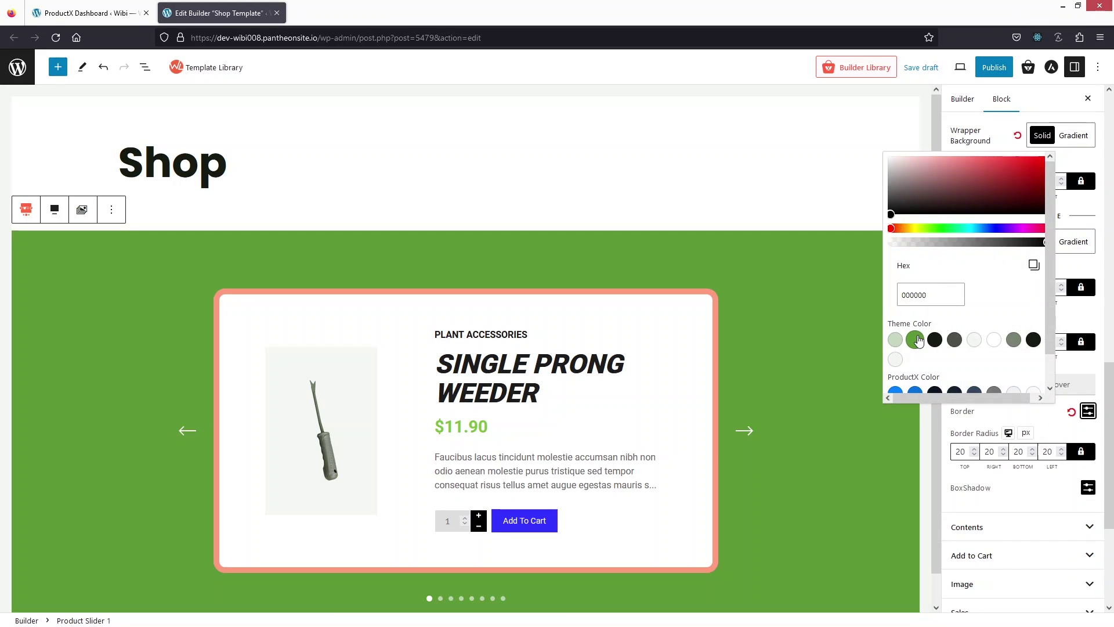
{"action": "left_click", "coordinate": [1084, 265]}
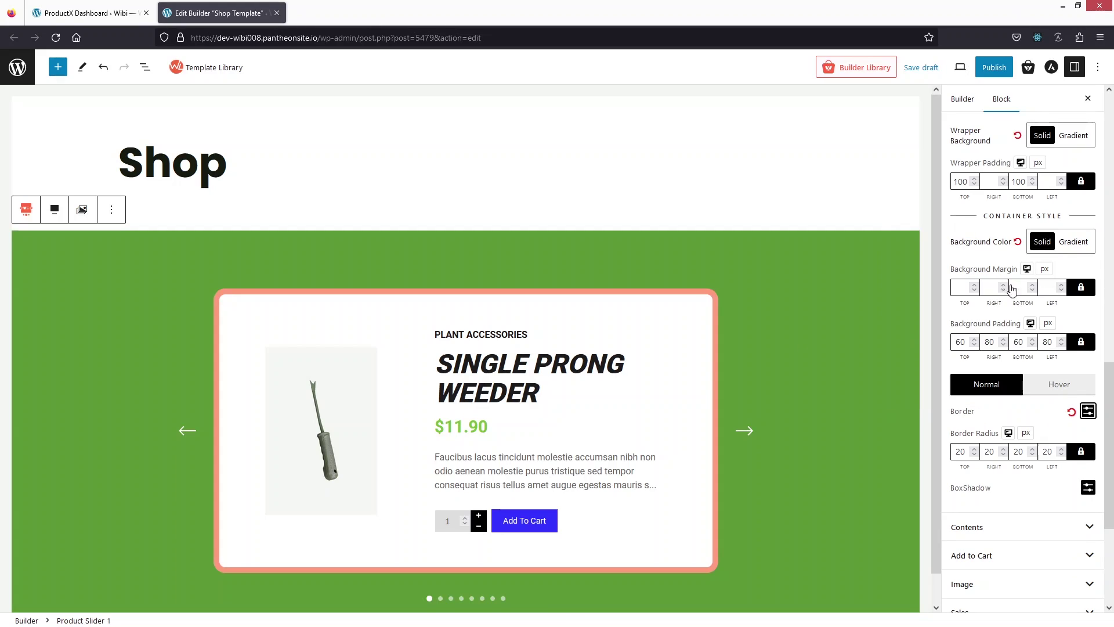
- Change the product card's border colour to a muted light green (8BC590)
{"action": "left_click", "coordinate": [1087, 411]}
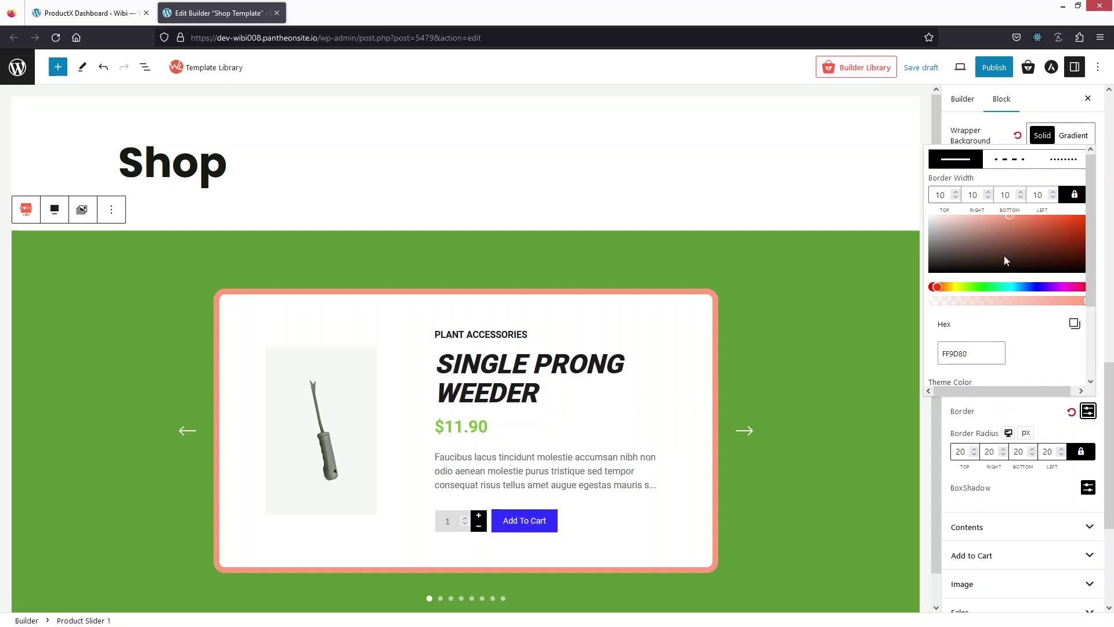
{"action": "left_click_drag", "start_coordinate": [994, 290], "coordinate": [987, 288]}
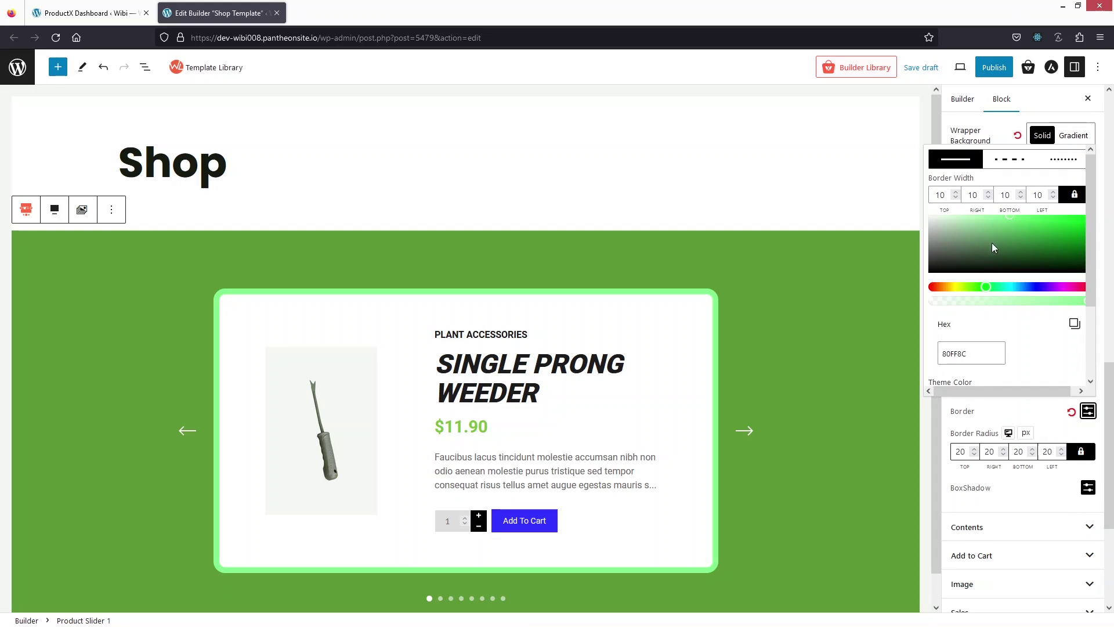
{"action": "mouse_move", "coordinate": [1008, 216]}
{"action": "left_mouse_down"}
{"action": "mouse_move", "coordinate": [1031, 232]}
{"action": "mouse_move", "coordinate": [977, 228]}
{"action": "left_mouse_up"}
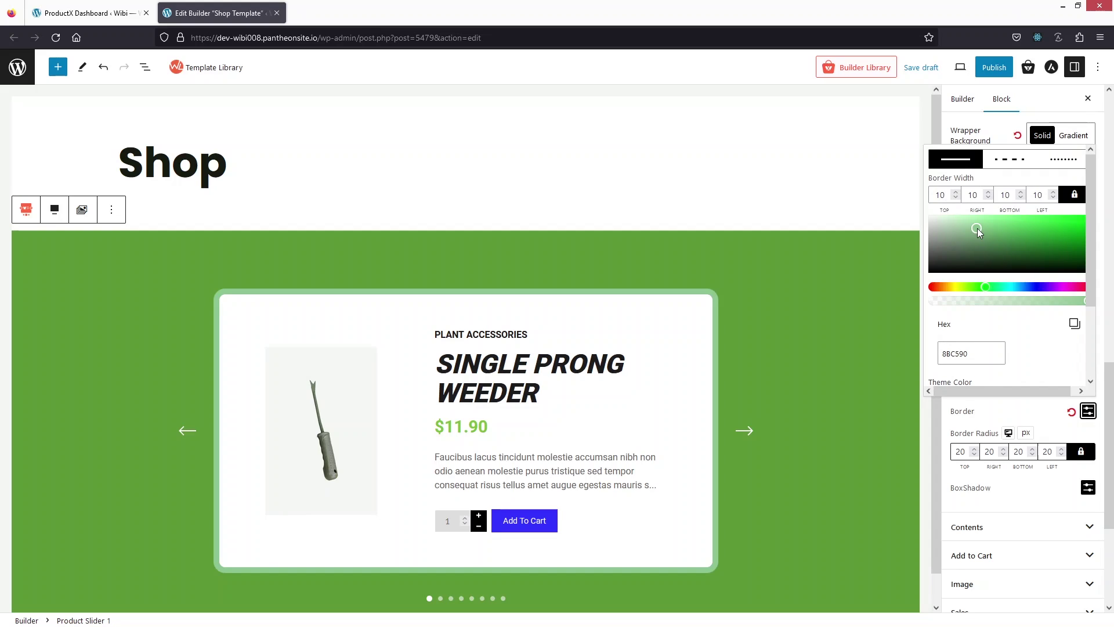
{"action": "left_click", "coordinate": [311, 346]}
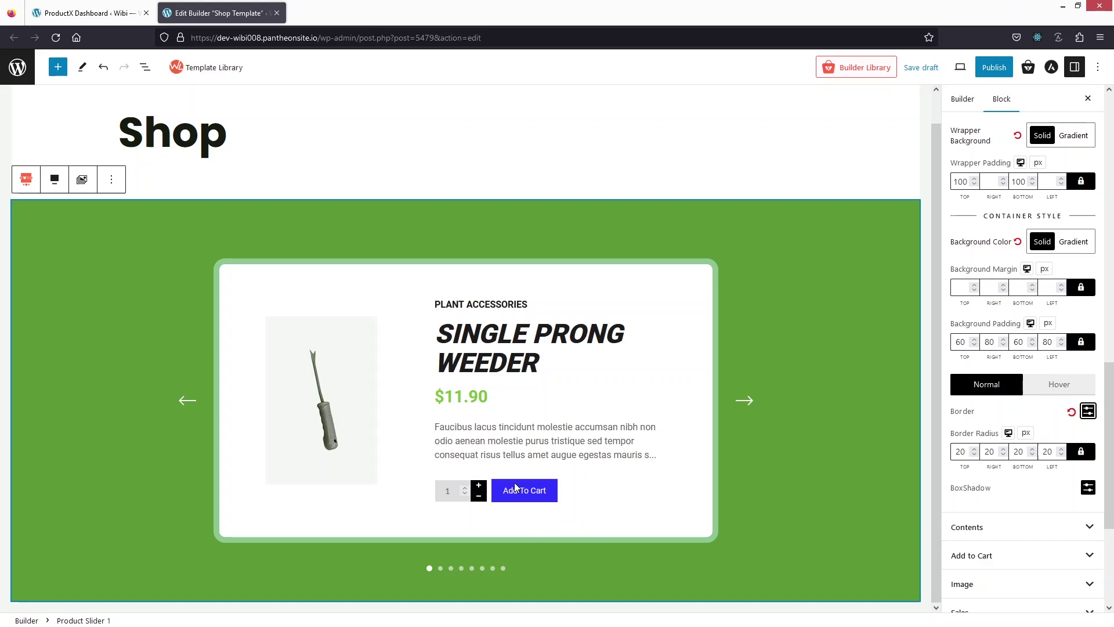
{"action": "scroll", "coordinate": [1018, 413], "scroll_direction": "down", "scroll_amount": 4}
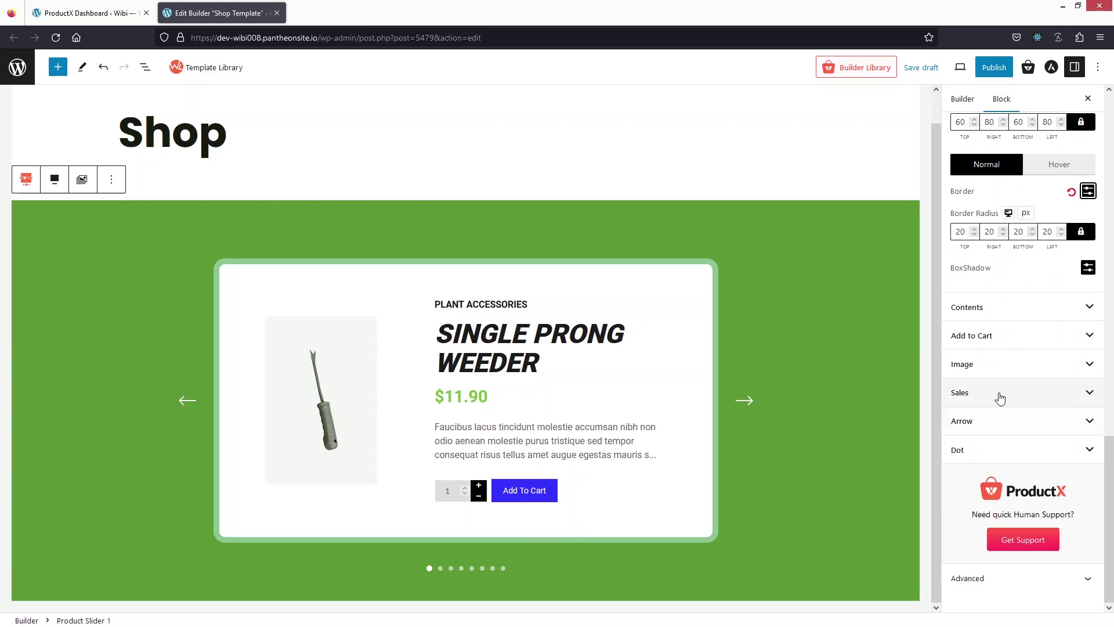
- Give the slider's Add To Cart button a solid dark-green background from the theme swatches
{"action": "left_click", "coordinate": [1006, 340]}
{"action": "scroll", "coordinate": [973, 273], "scroll_direction": "down", "scroll_amount": 3}
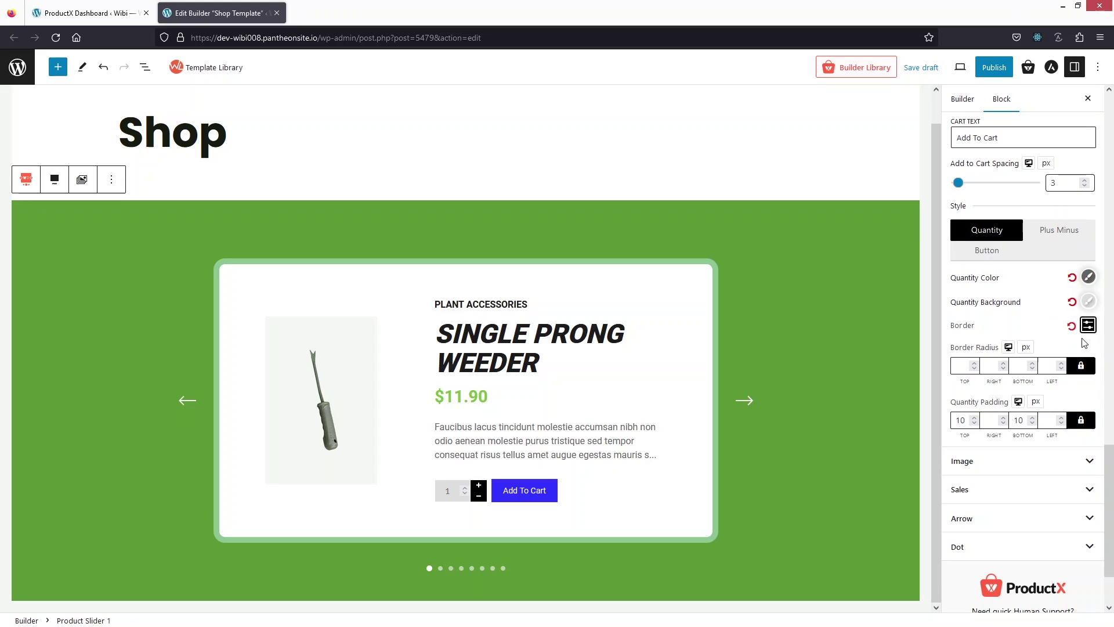
{"action": "left_click", "coordinate": [986, 250]}
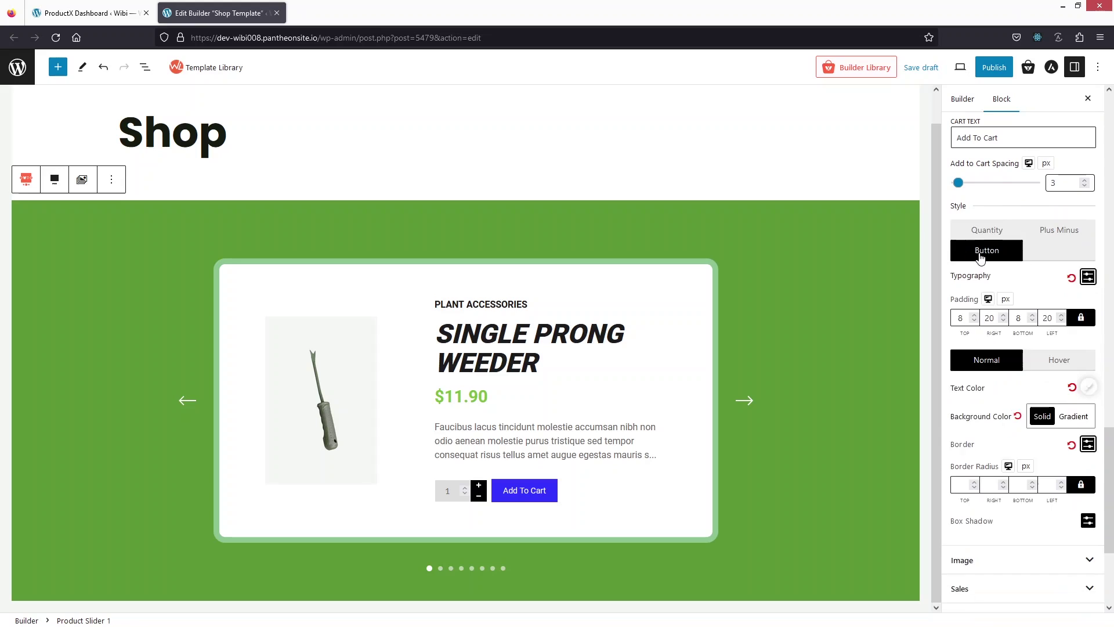
{"action": "scroll", "coordinate": [994, 291], "scroll_direction": "down", "scroll_amount": 4}
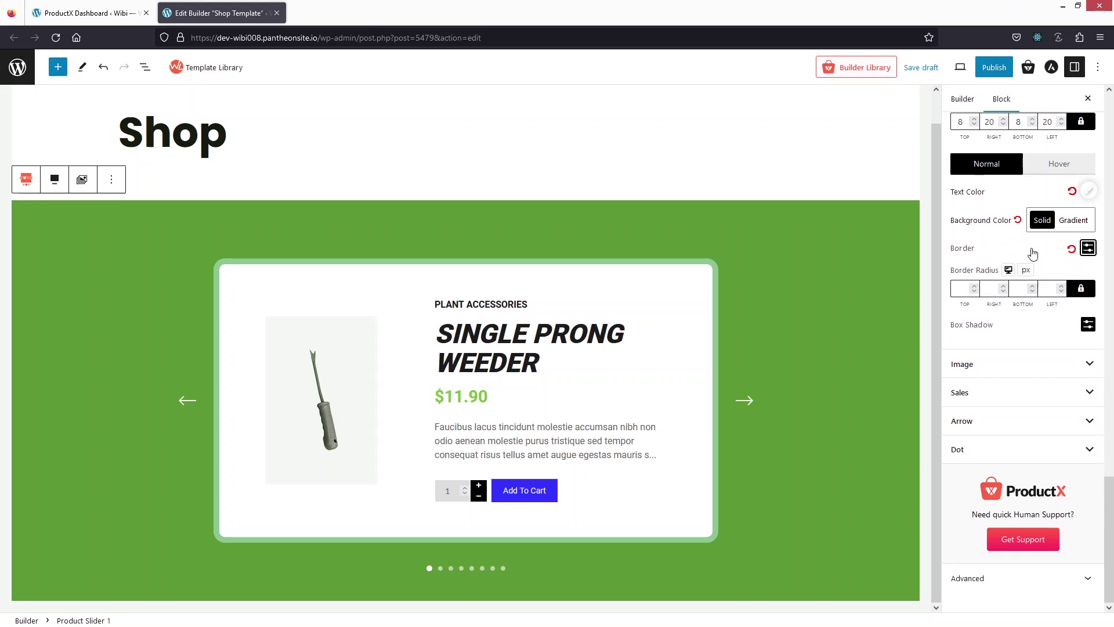
{"action": "left_click", "coordinate": [1041, 220]}
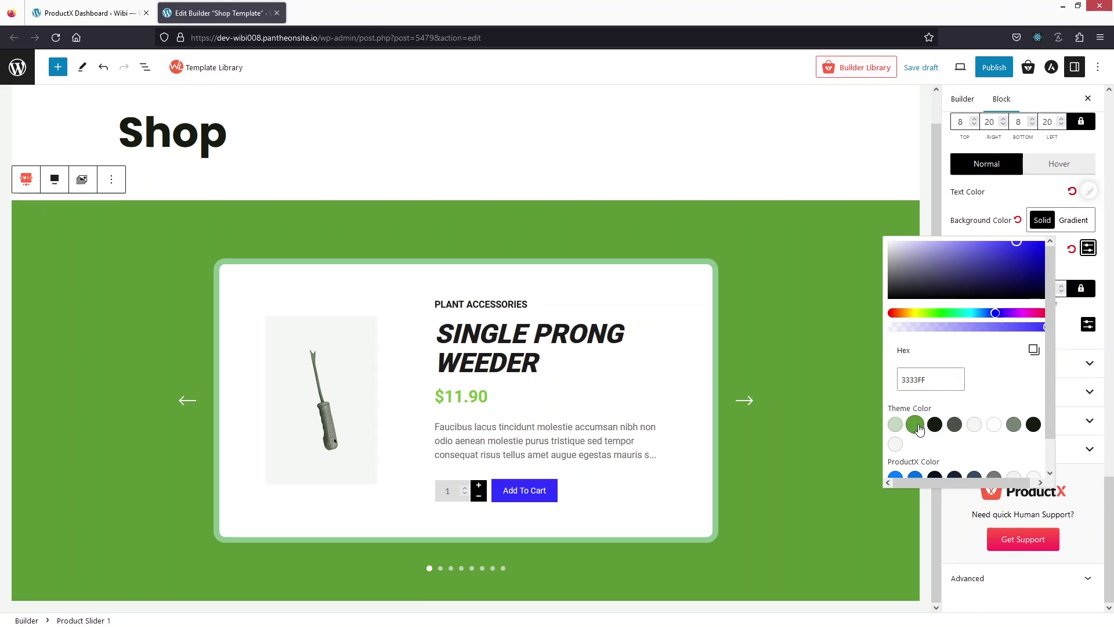
{"action": "left_click", "coordinate": [897, 426]}
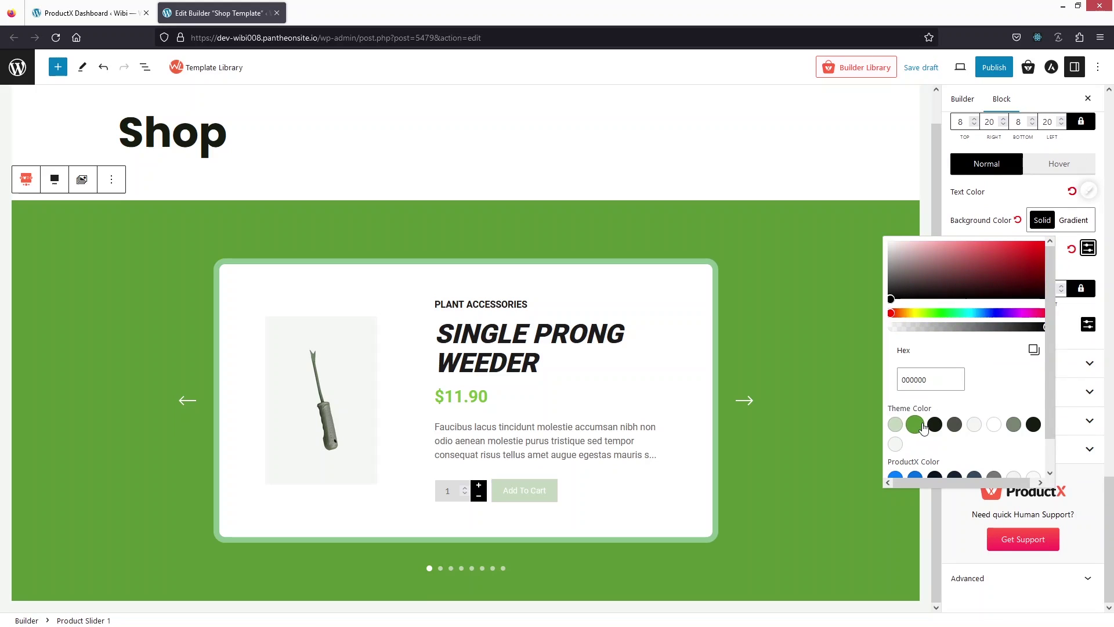
{"action": "left_click", "coordinate": [921, 426]}
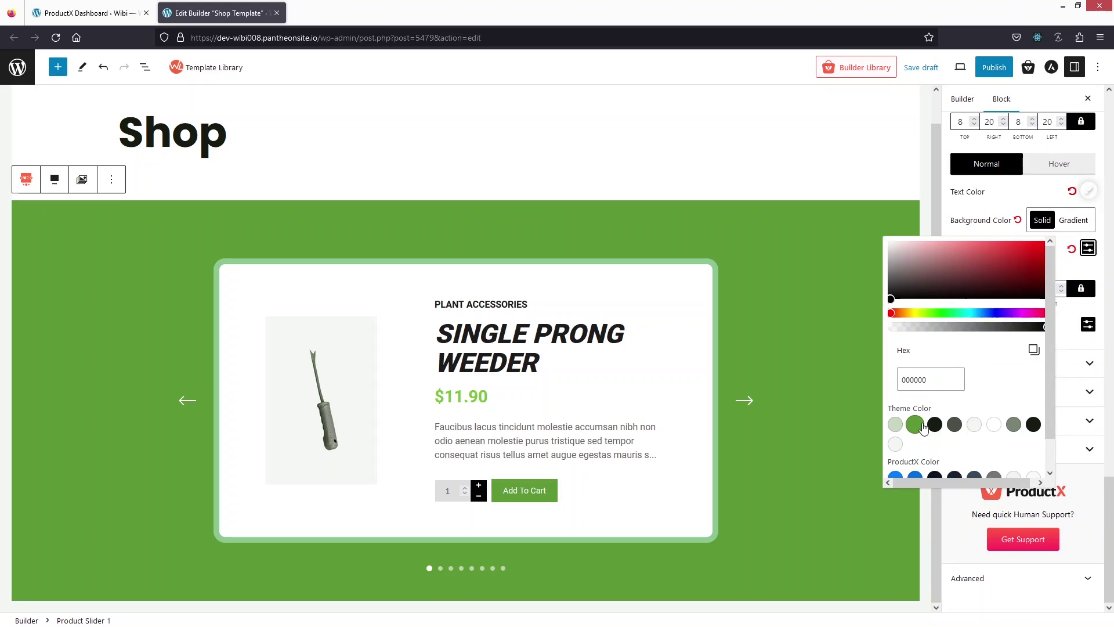
{"action": "left_click", "coordinate": [1065, 270]}
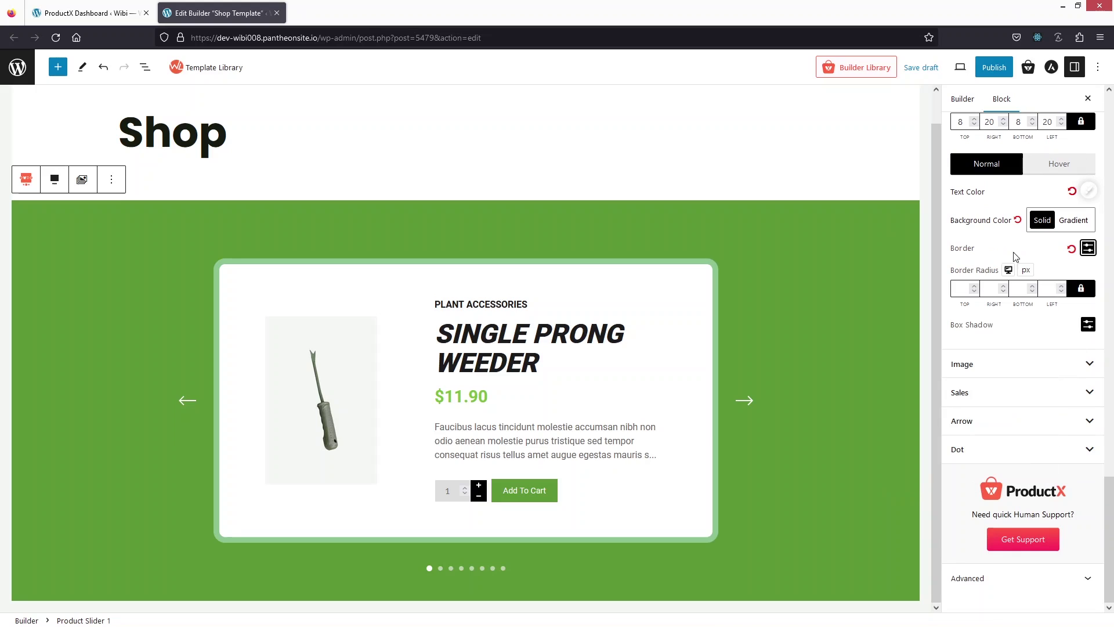
- Set the Add To Cart button's hover background colour to light green
{"action": "left_click", "coordinate": [1044, 166]}
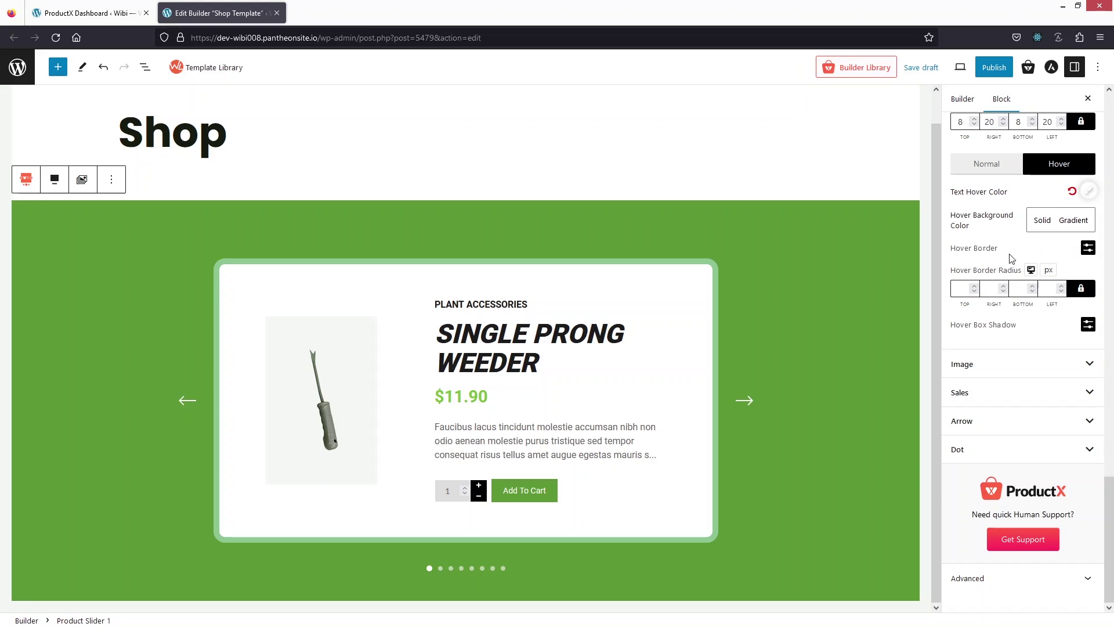
{"action": "left_click", "coordinate": [1042, 224]}
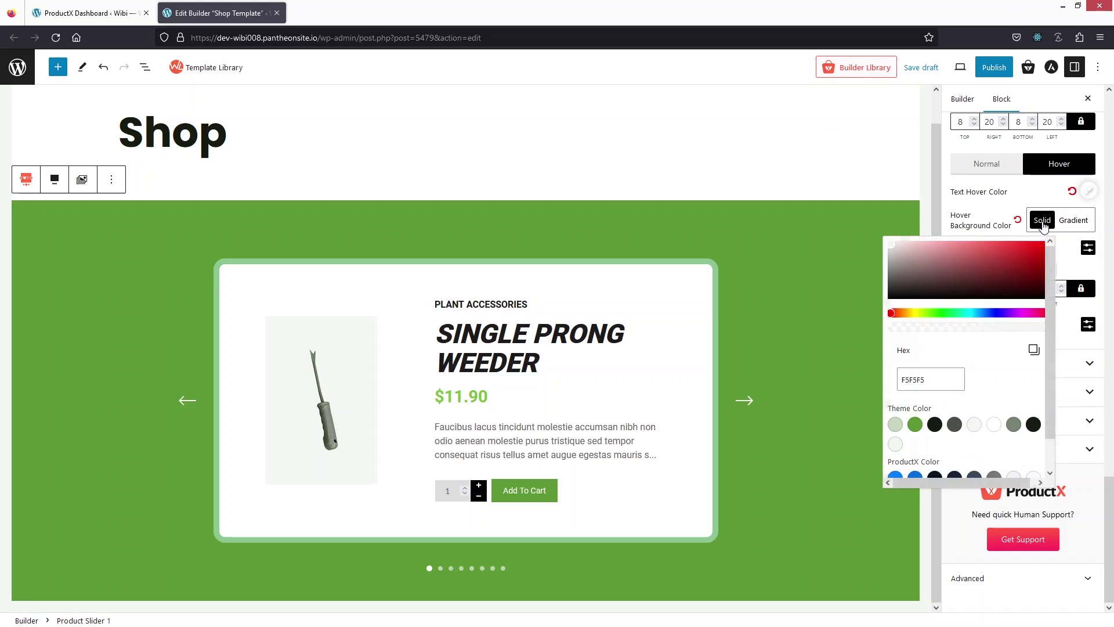
{"action": "left_click", "coordinate": [896, 423]}
{"action": "left_click", "coordinate": [1113, 196]}
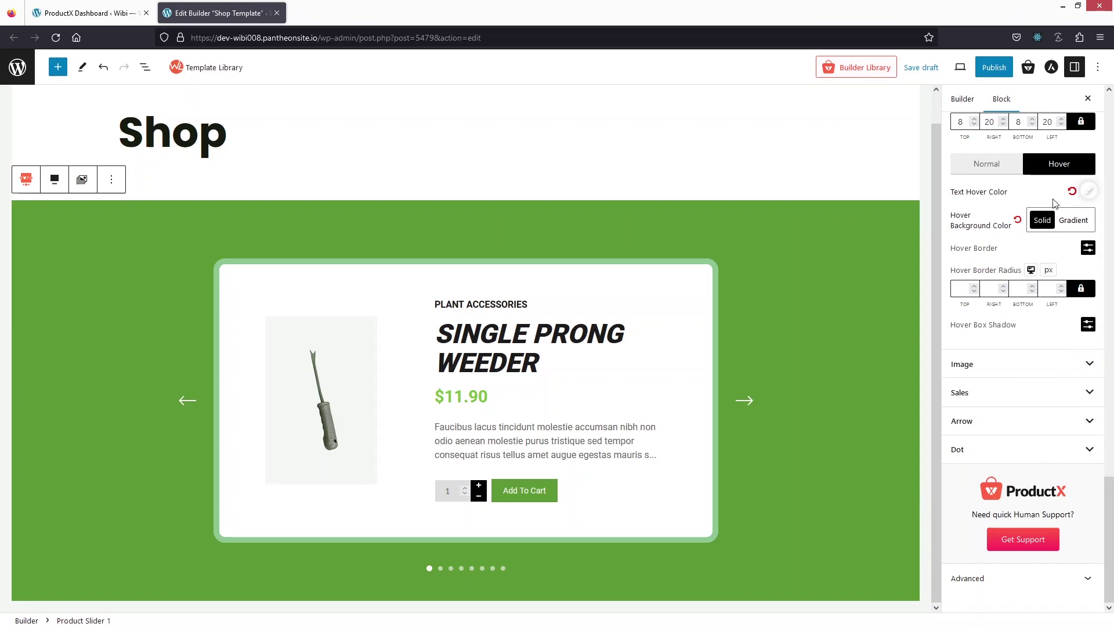
- Set the Add To Cart button's hover text colour to black
{"action": "left_click", "coordinate": [1089, 192]}
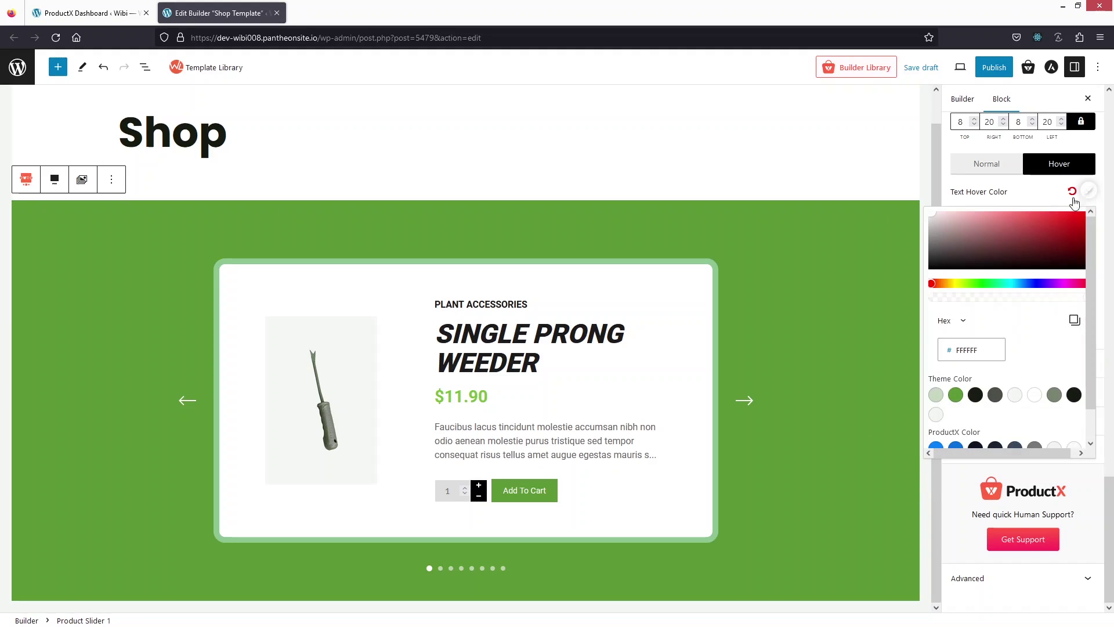
{"action": "left_click", "coordinate": [955, 396]}
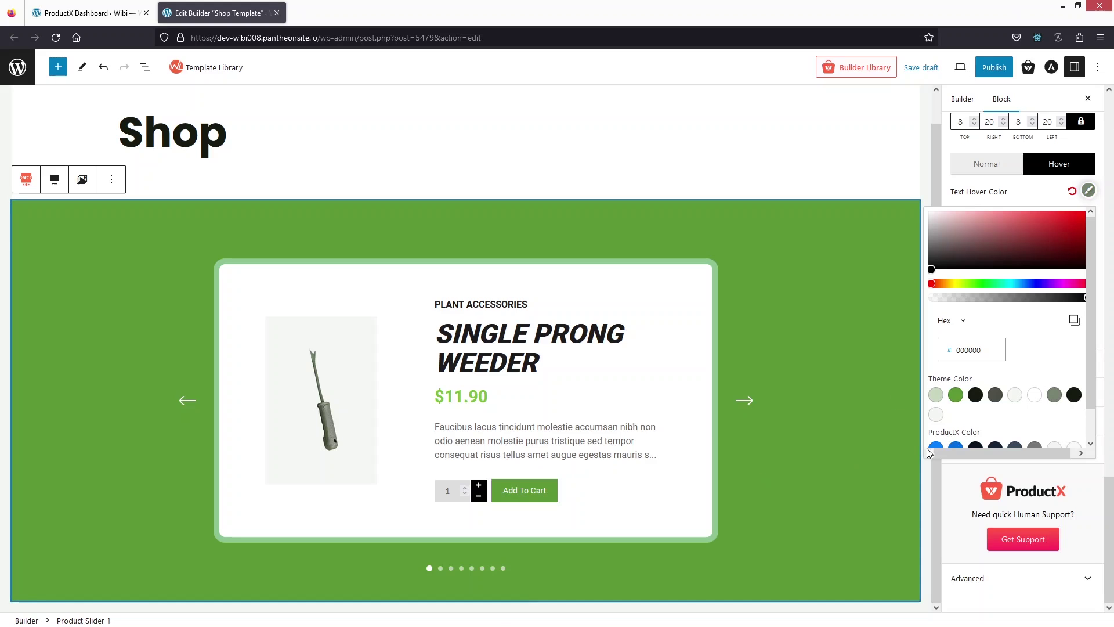
{"action": "left_click", "coordinate": [1073, 395]}
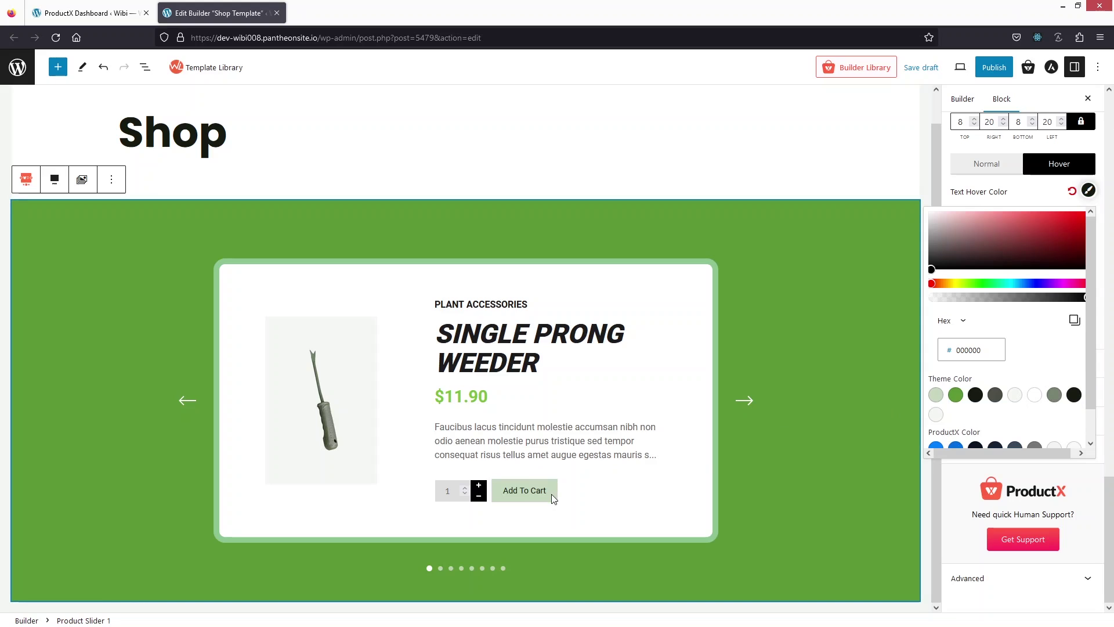
{"action": "left_click", "coordinate": [867, 510]}
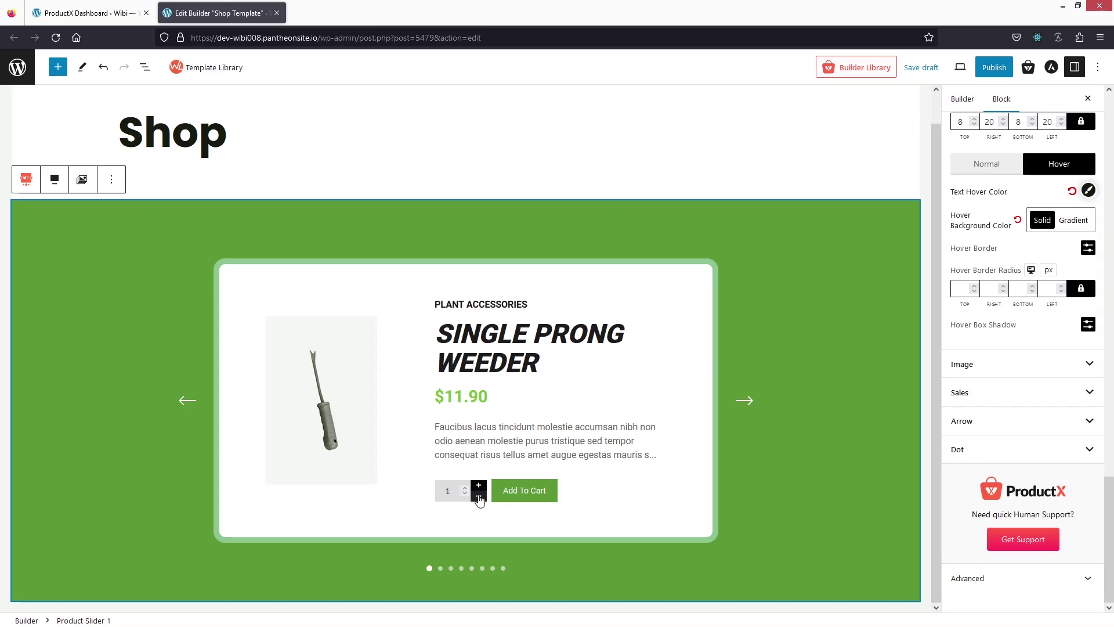
{"action": "scroll", "coordinate": [985, 234], "scroll_direction": "up", "scroll_amount": 4}
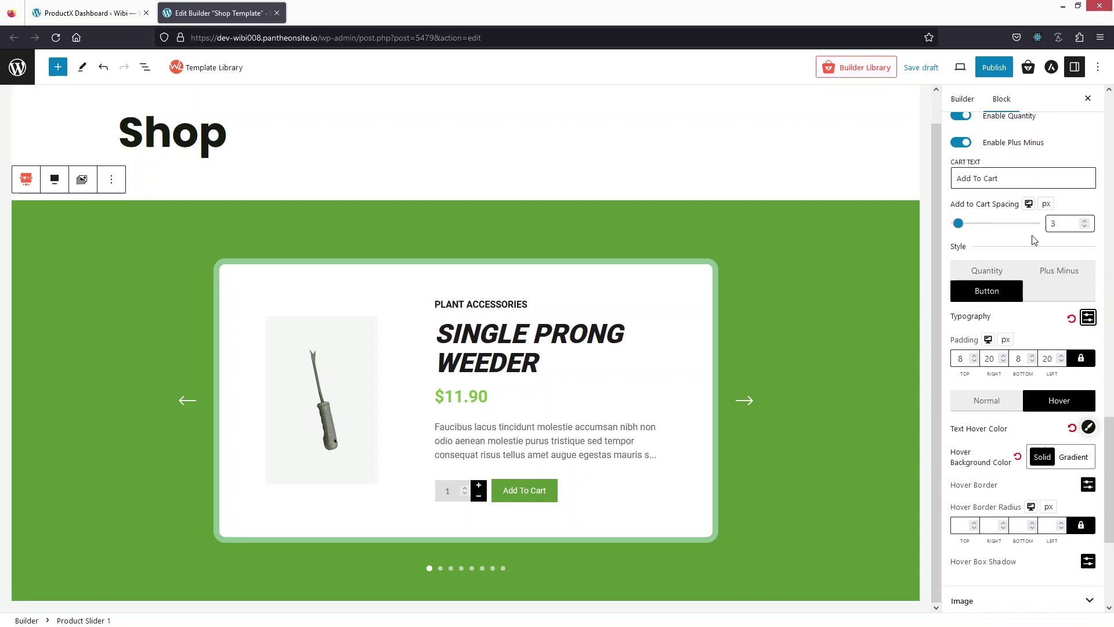
{"action": "left_click", "coordinate": [1056, 279]}
- Make the quantity plus/minus icon background green
{"action": "scroll", "coordinate": [1032, 280], "scroll_direction": "down", "scroll_amount": 3}
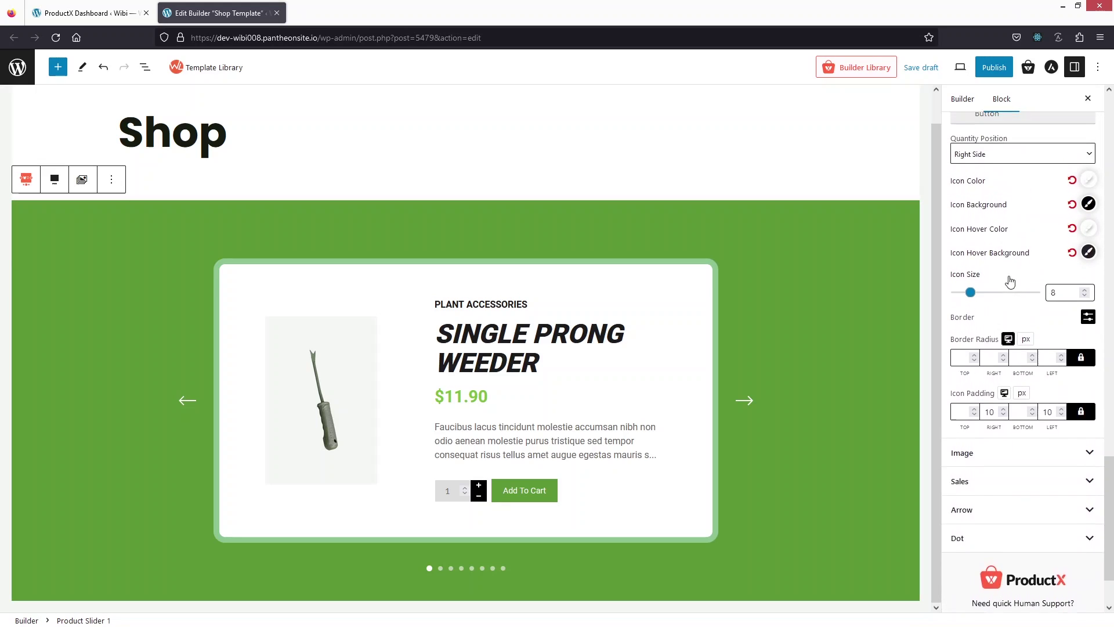
{"action": "scroll", "coordinate": [1010, 281], "scroll_direction": "up", "scroll_amount": 1}
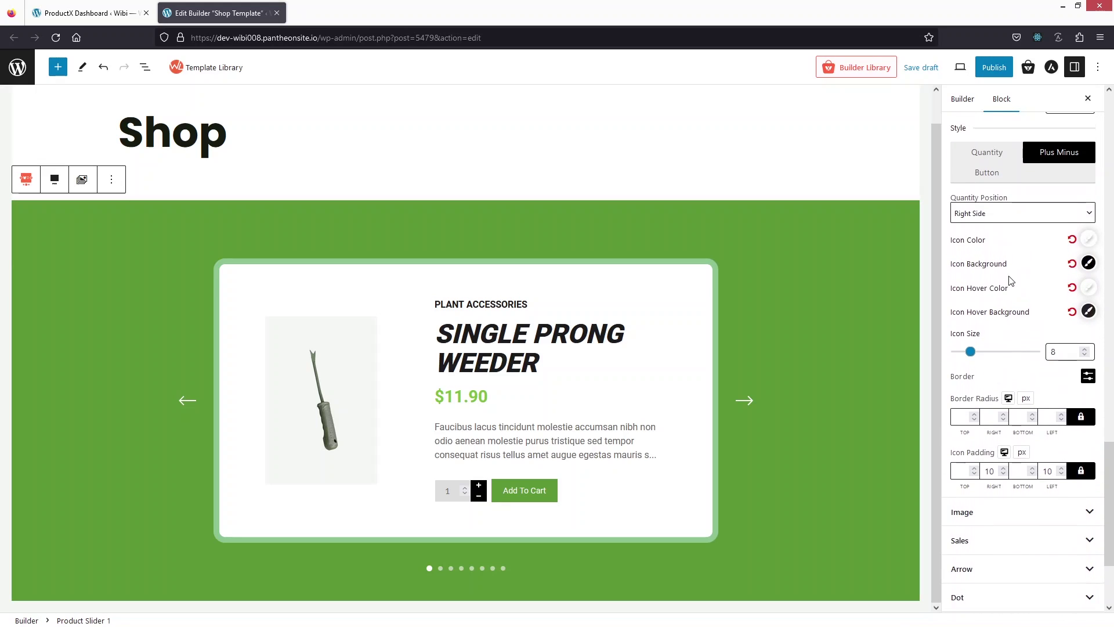
{"action": "left_click", "coordinate": [1088, 263]}
{"action": "left_click", "coordinate": [956, 467]}
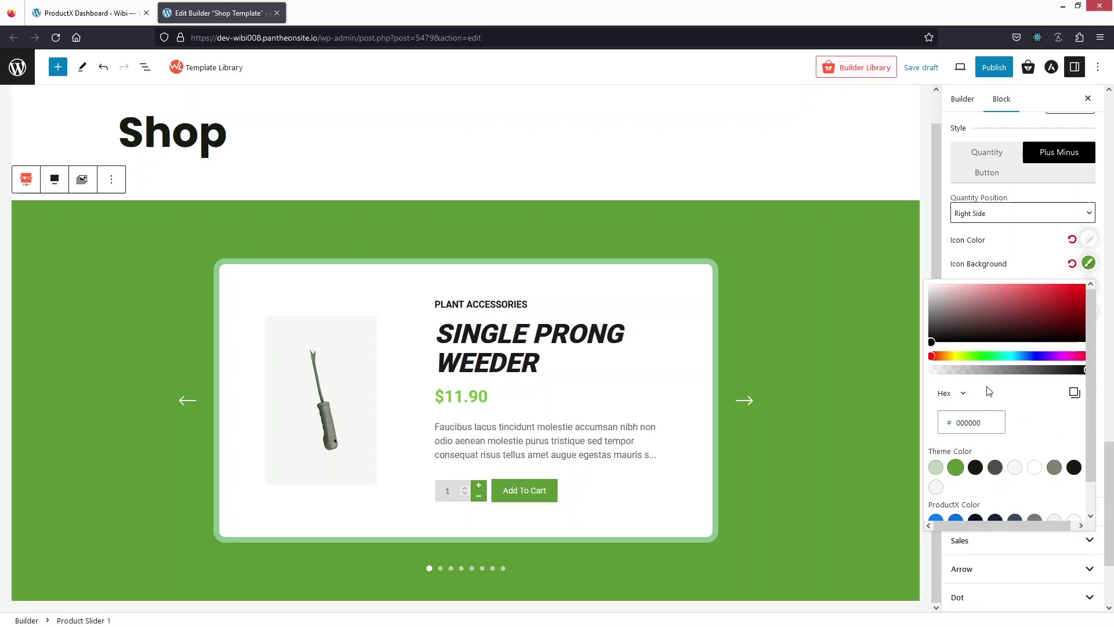
- Set the plus/minus icon colour to the light-green theme swatch
{"action": "left_click", "coordinate": [1086, 240]}
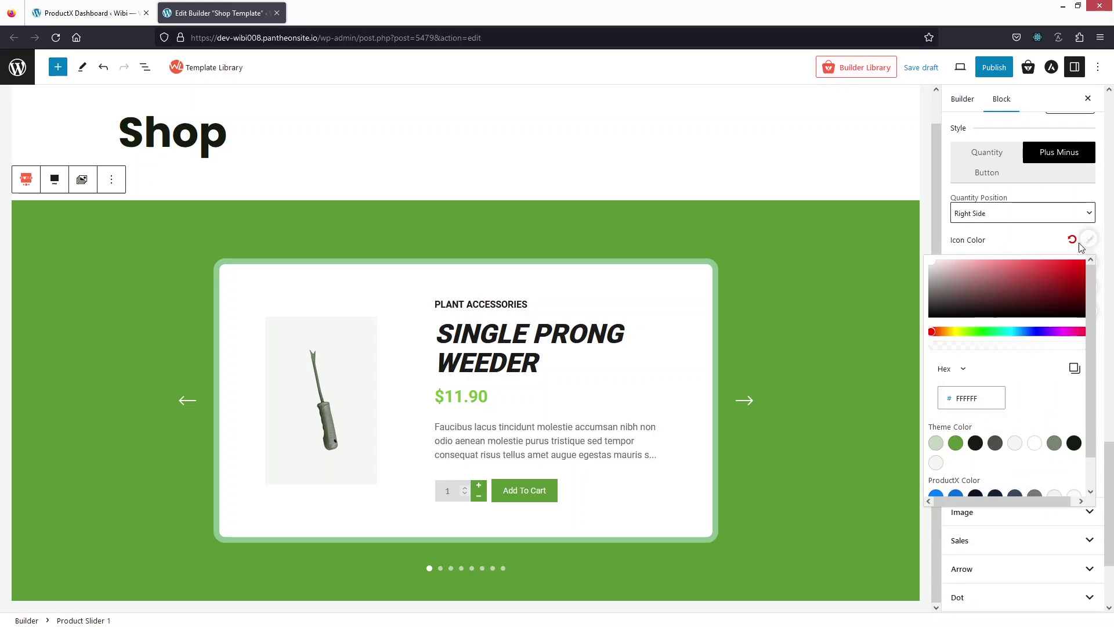
{"action": "left_click", "coordinate": [940, 446]}
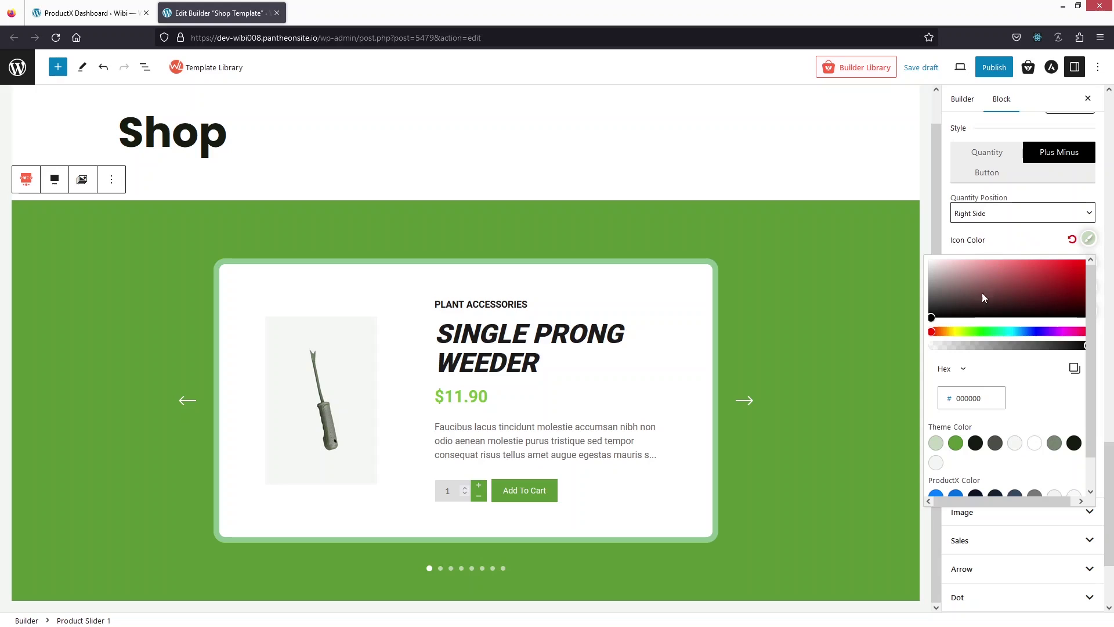
{"action": "left_click", "coordinate": [1010, 242]}
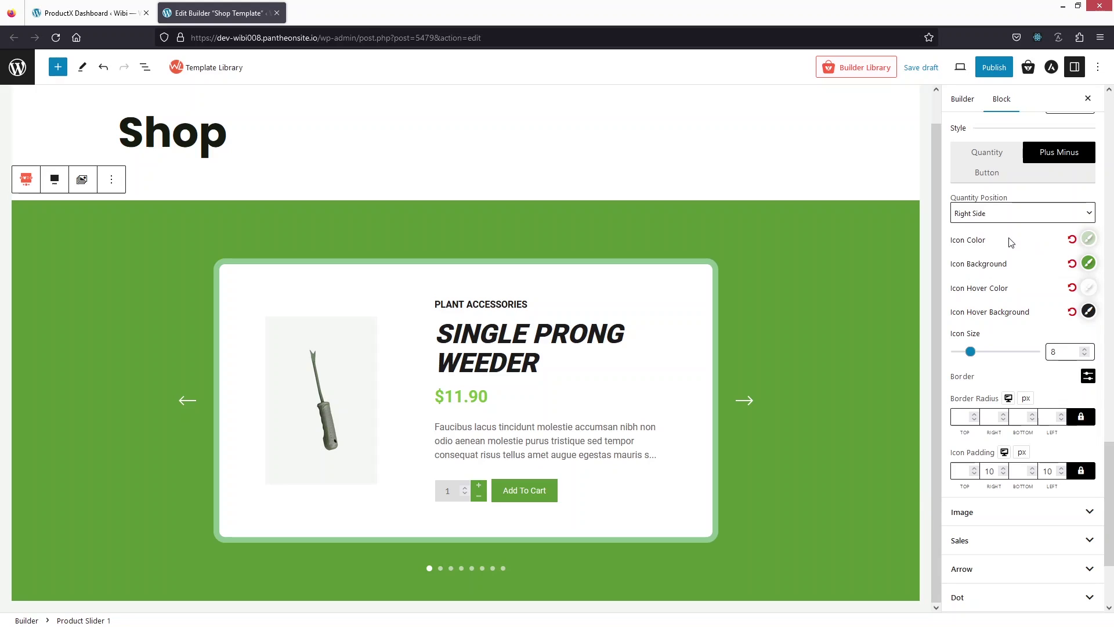
{"action": "scroll", "coordinate": [991, 359], "scroll_direction": "down", "scroll_amount": 1}
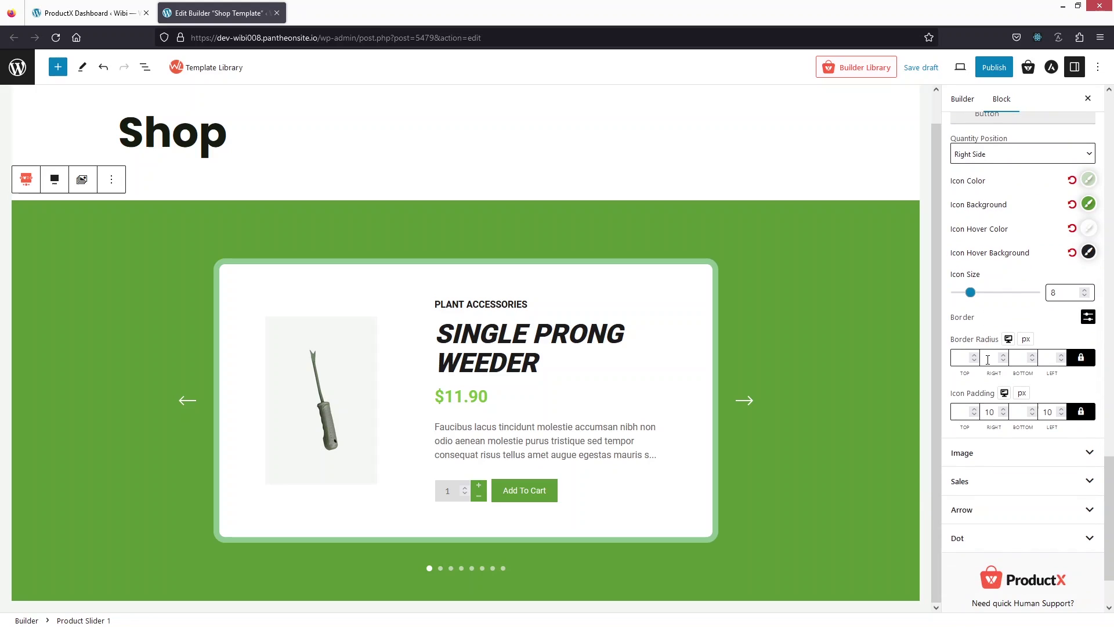
{"action": "scroll", "coordinate": [981, 335], "scroll_direction": "down", "scroll_amount": 3}
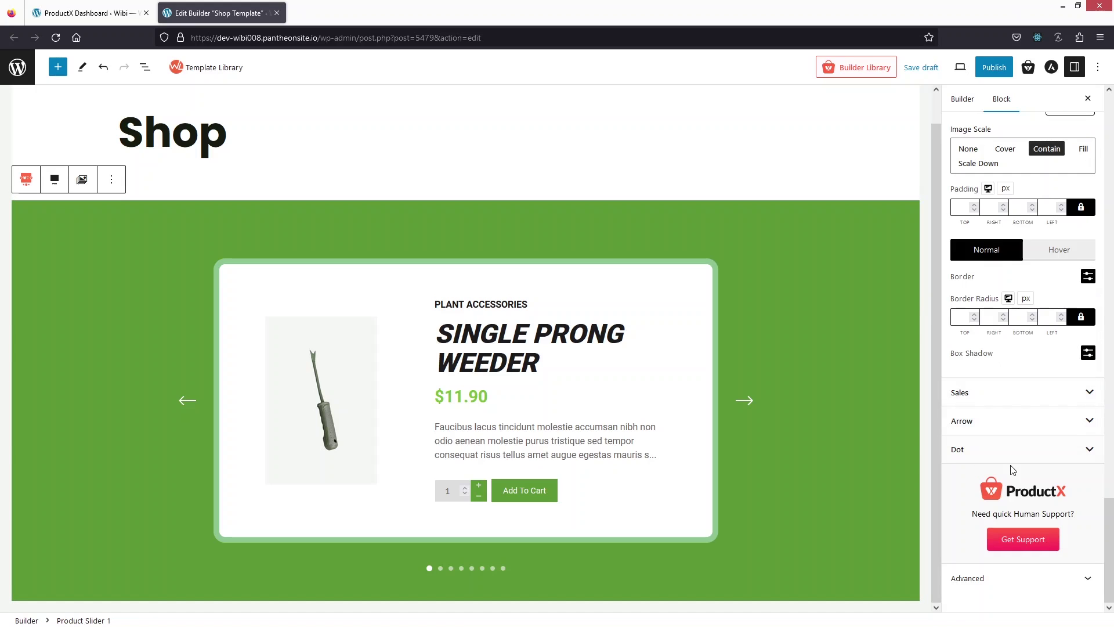
{"action": "scroll", "coordinate": [1013, 310], "scroll_direction": "up", "scroll_amount": 10}
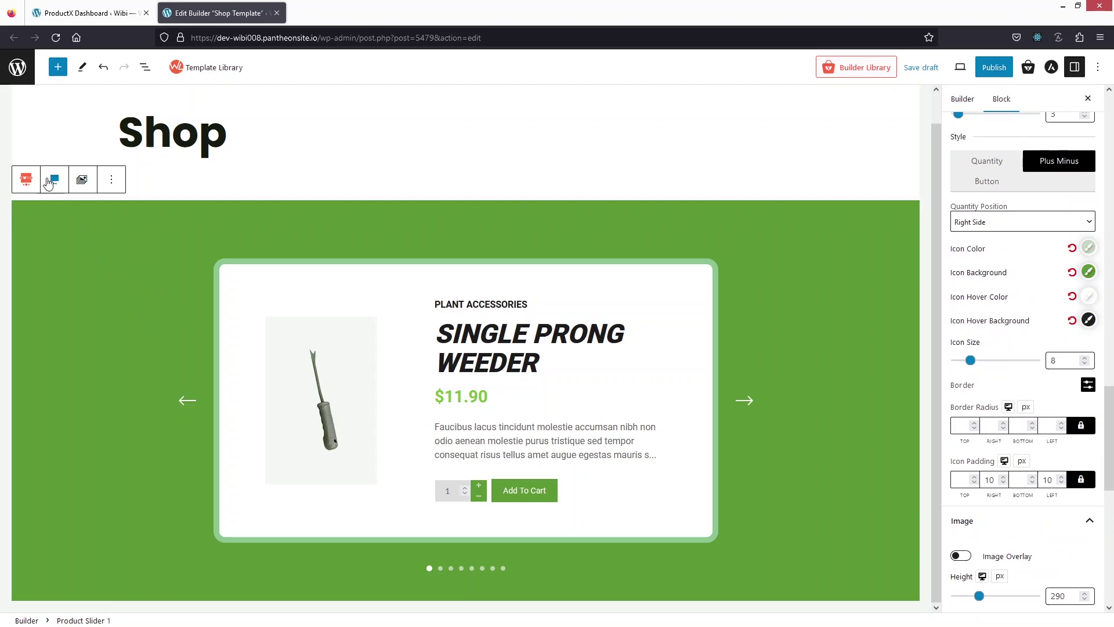
- Add a Product Category #1 block and import the third 'Browse Our Categories' slider design
{"action": "left_click", "coordinate": [56, 70]}
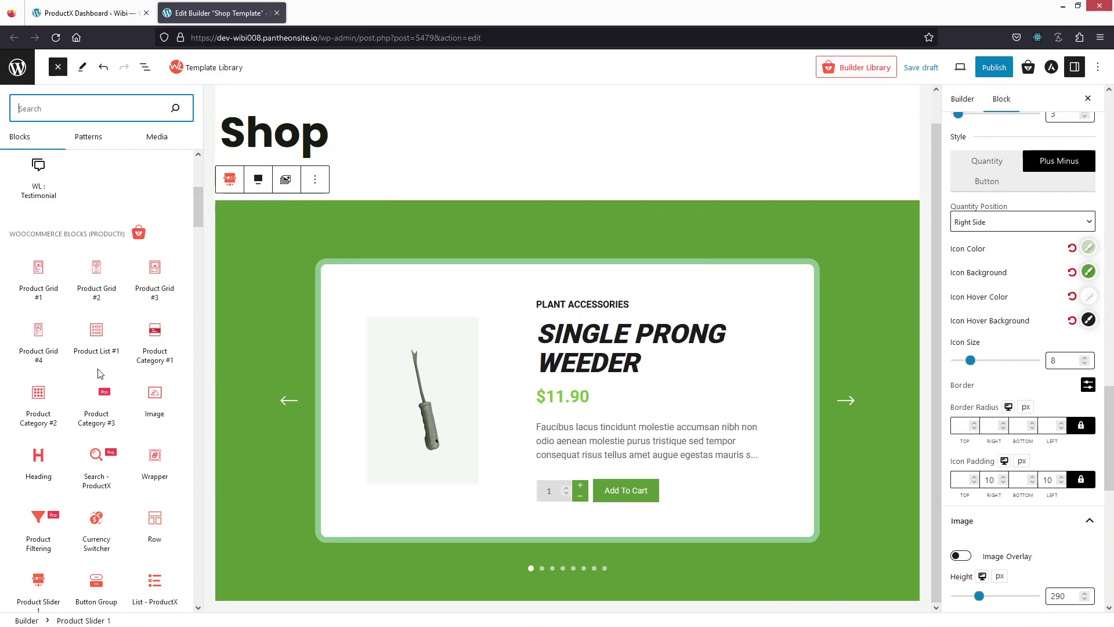
{"action": "mouse_move", "coordinate": [144, 352]}
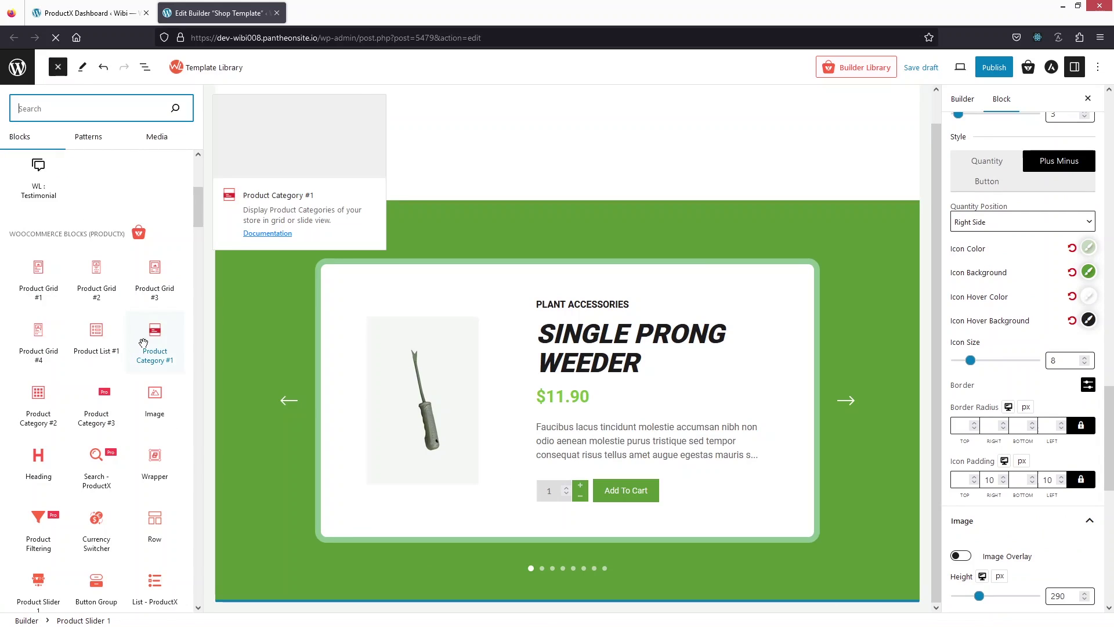
{"action": "left_click", "coordinate": [149, 355]}
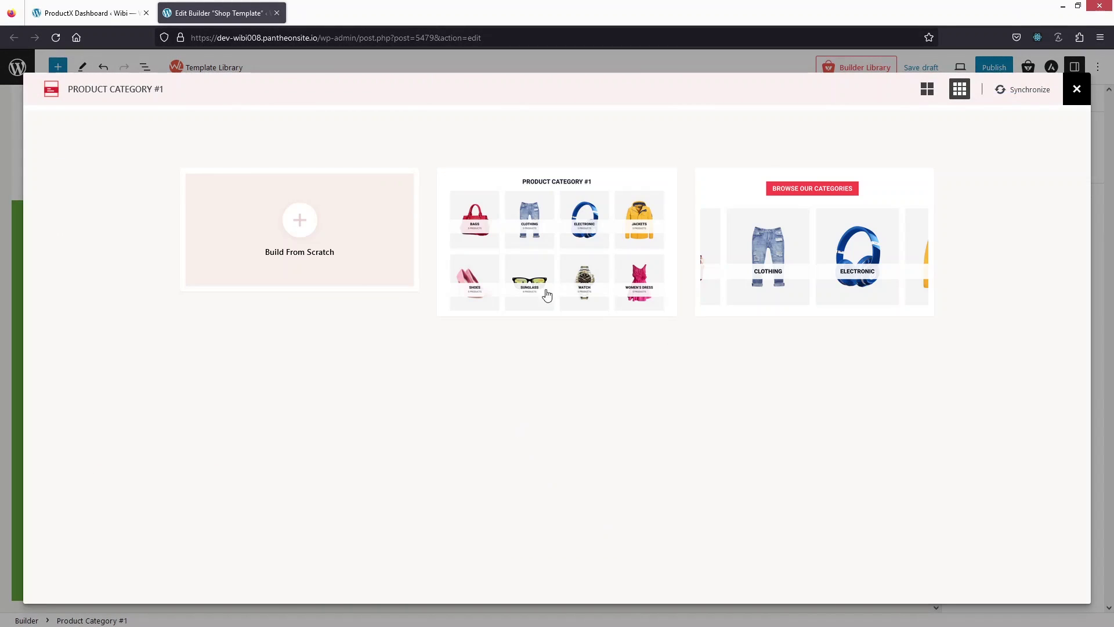
{"action": "mouse_move", "coordinate": [836, 289]}
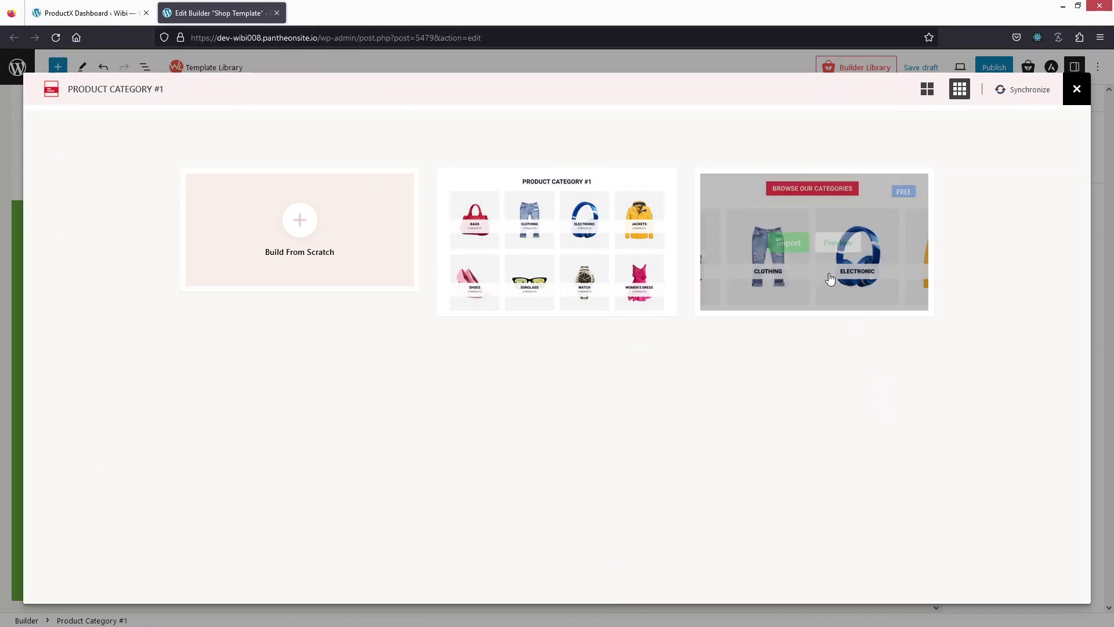
{"action": "left_click", "coordinate": [789, 243]}
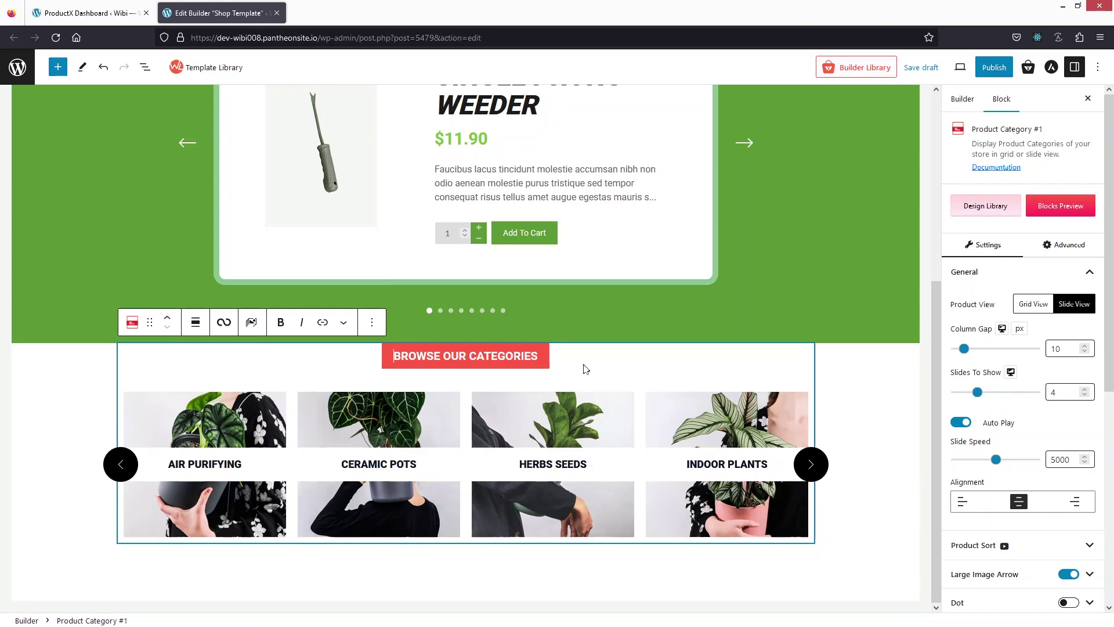
- Change the category slider's Slides To Show from 4 to 3, keeping Slide View
{"action": "scroll", "coordinate": [1062, 542], "scroll_direction": "down", "scroll_amount": 2}
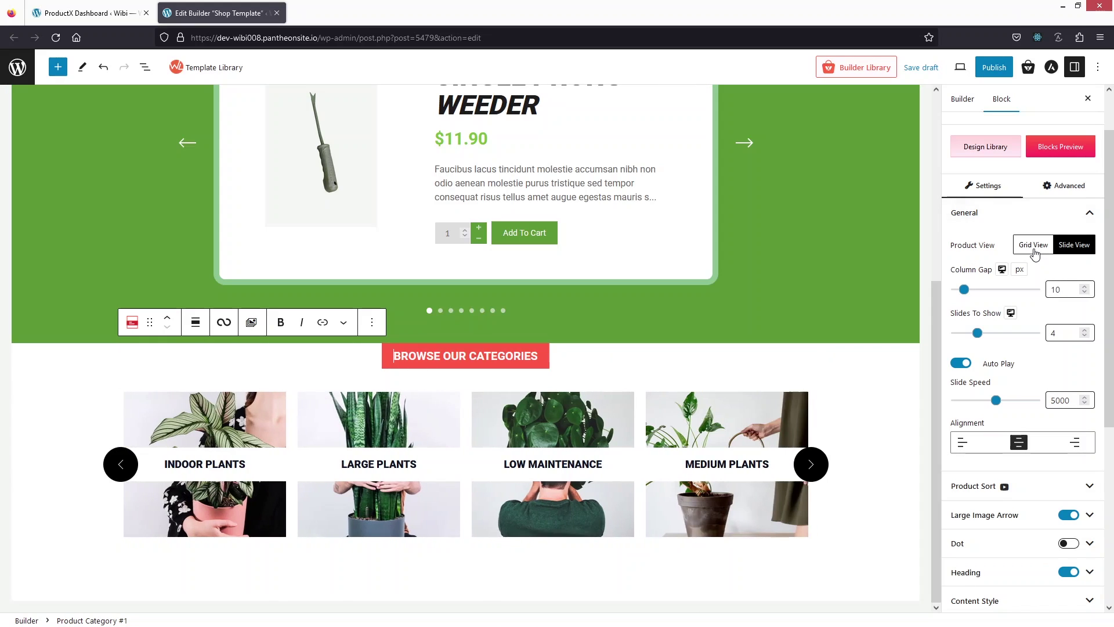
{"action": "left_click", "coordinate": [1033, 244]}
{"action": "left_click", "coordinate": [1073, 244]}
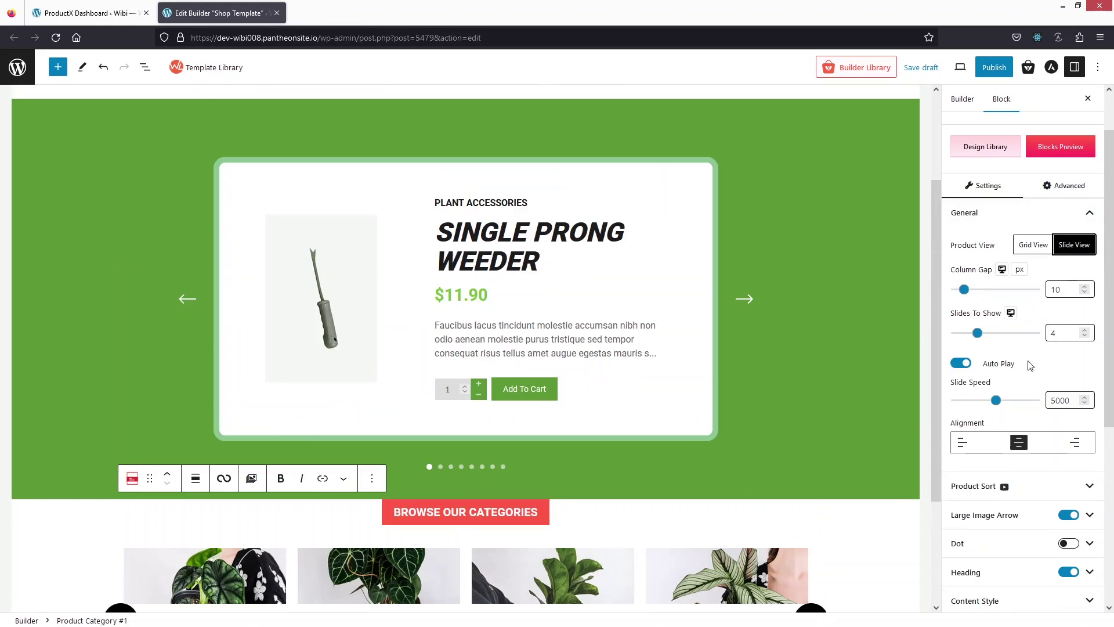
{"action": "scroll", "coordinate": [1029, 348], "scroll_direction": "down", "scroll_amount": 3}
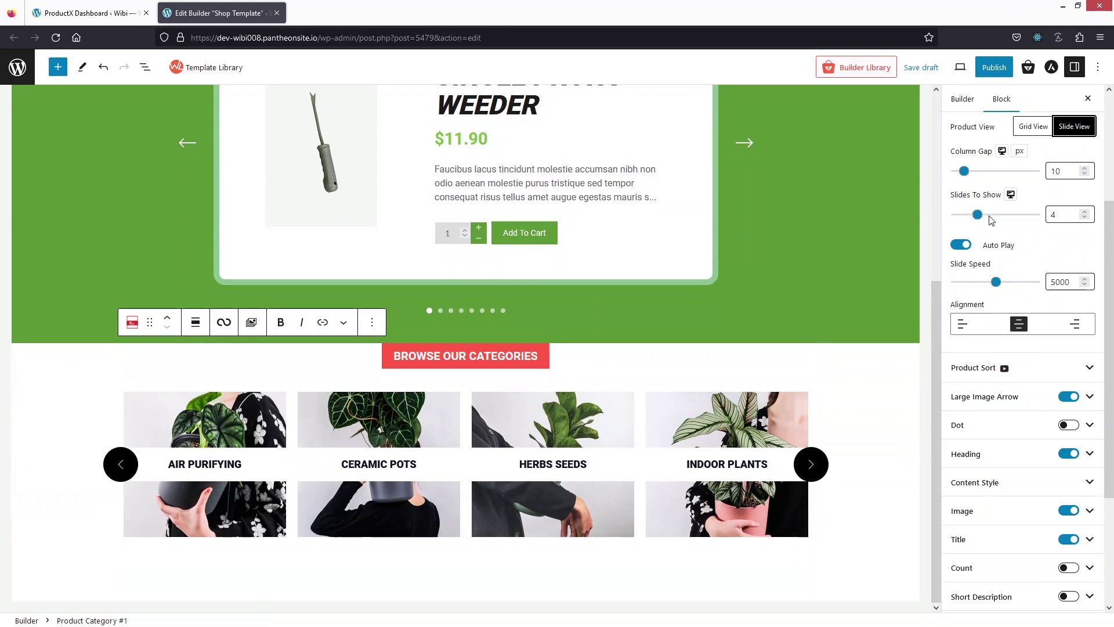
{"action": "left_click", "coordinate": [1061, 215]}
{"action": "key", "text": "BackSpace"}
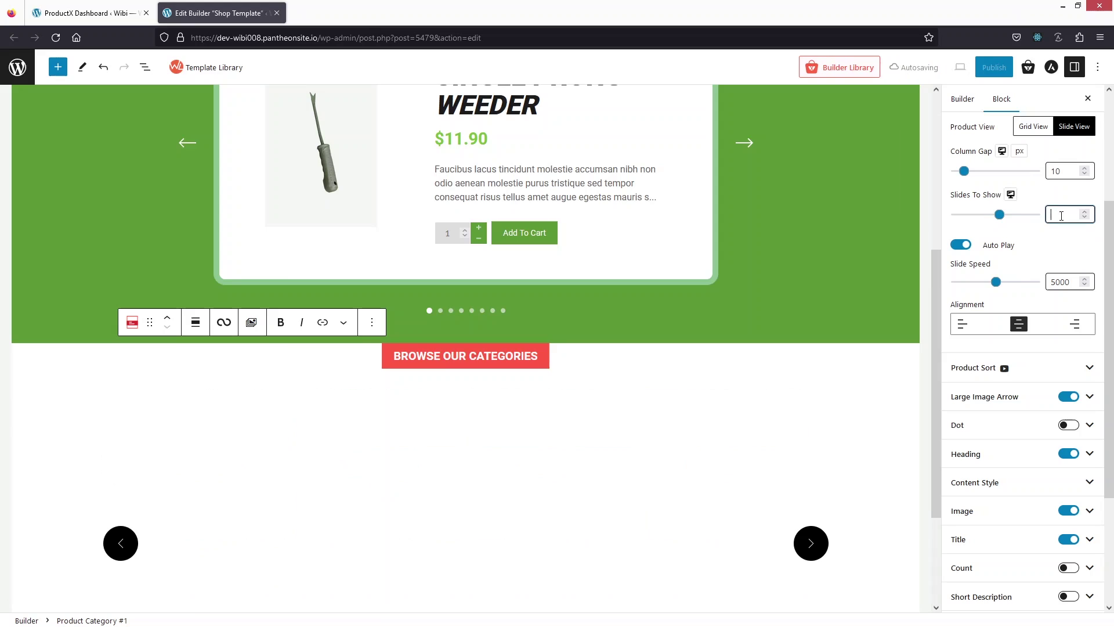
{"action": "type", "text": "3"}
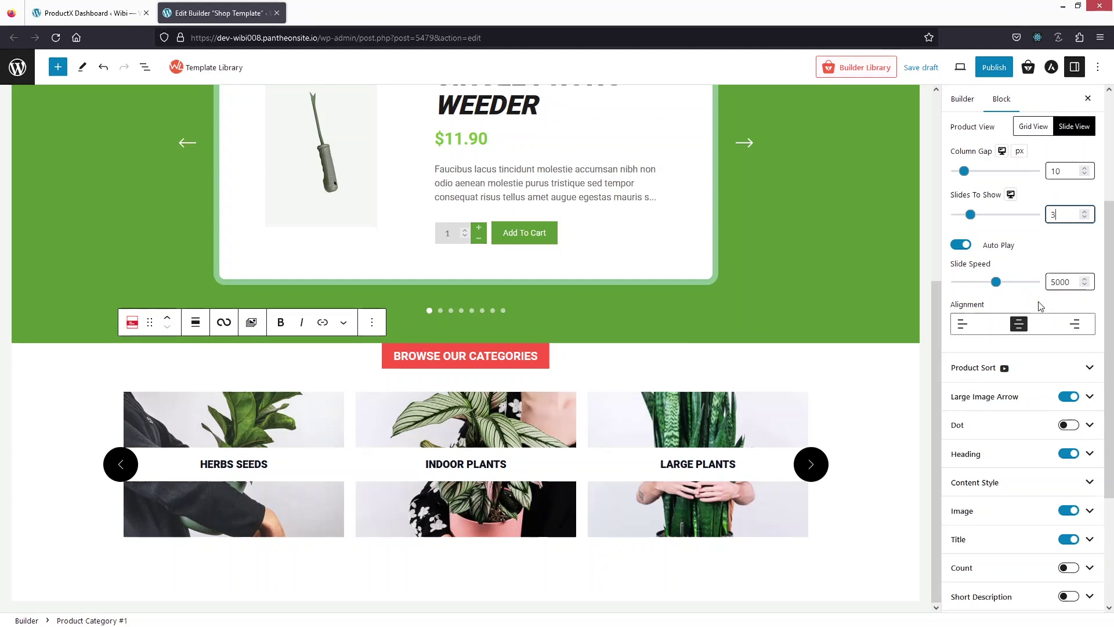
{"action": "scroll", "coordinate": [1019, 313], "scroll_direction": "down", "scroll_amount": 2}
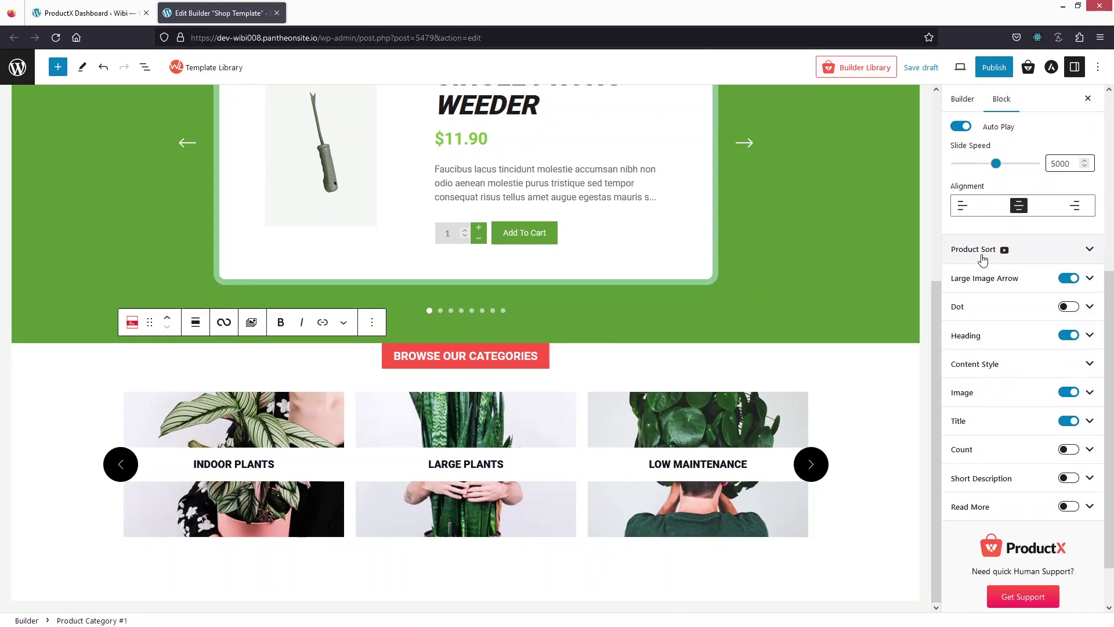
- Turn off Large Image Arrow on the category slider and enable navigation Dots
{"action": "left_click", "coordinate": [1050, 258]}
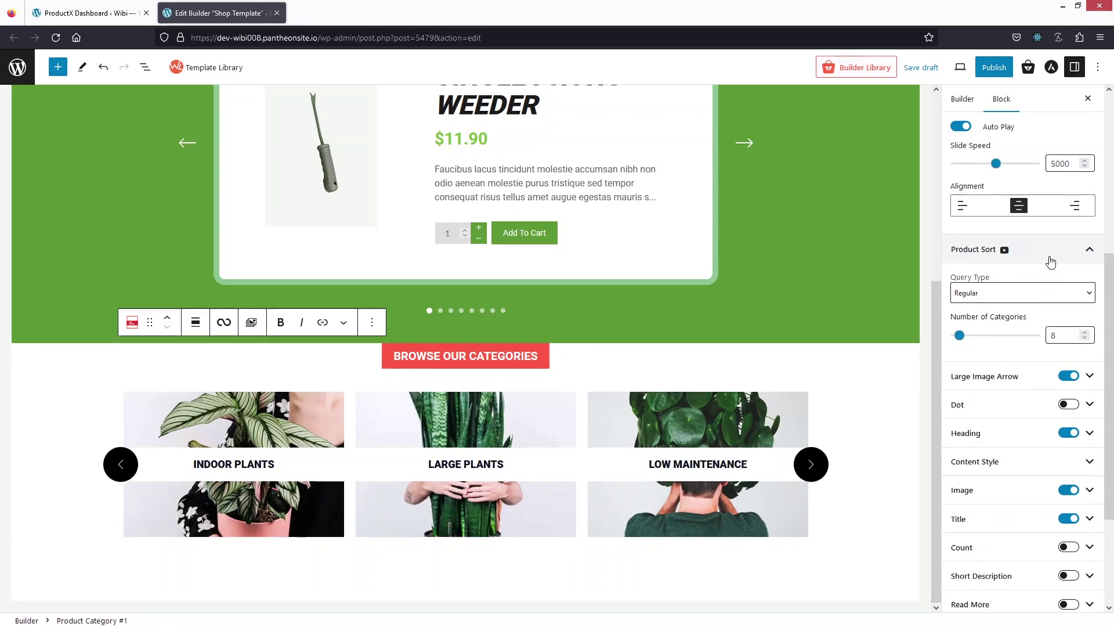
{"action": "scroll", "coordinate": [1026, 290], "scroll_direction": "down", "scroll_amount": 2}
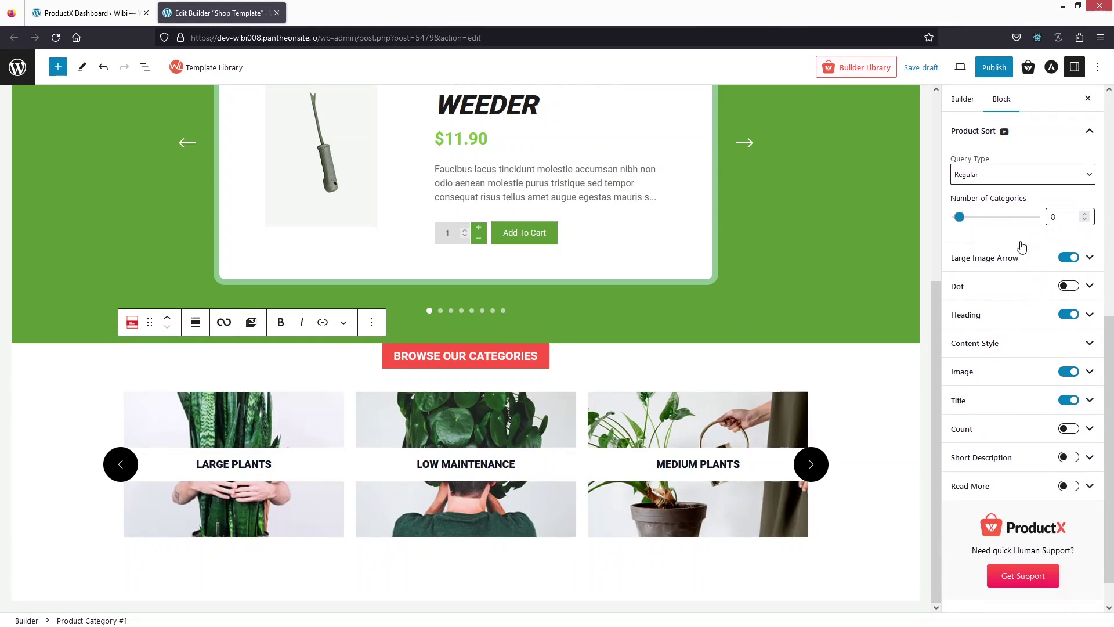
{"action": "scroll", "coordinate": [1023, 278], "scroll_direction": "up", "scroll_amount": 1}
{"action": "scroll", "coordinate": [1018, 343], "scroll_direction": "down", "scroll_amount": 1}
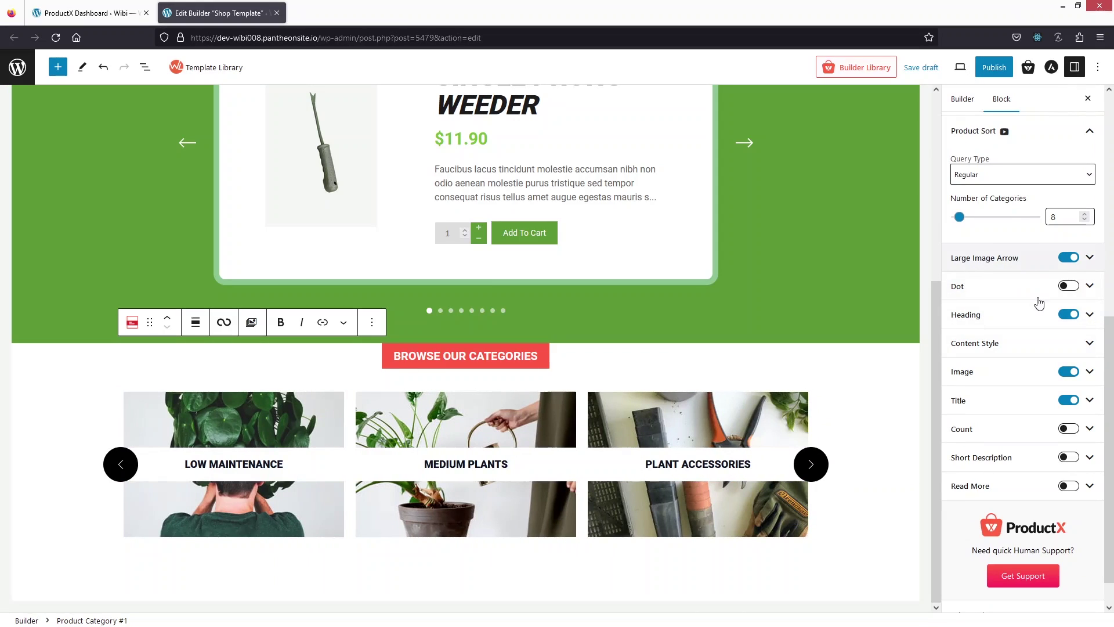
{"action": "left_click", "coordinate": [1072, 259]}
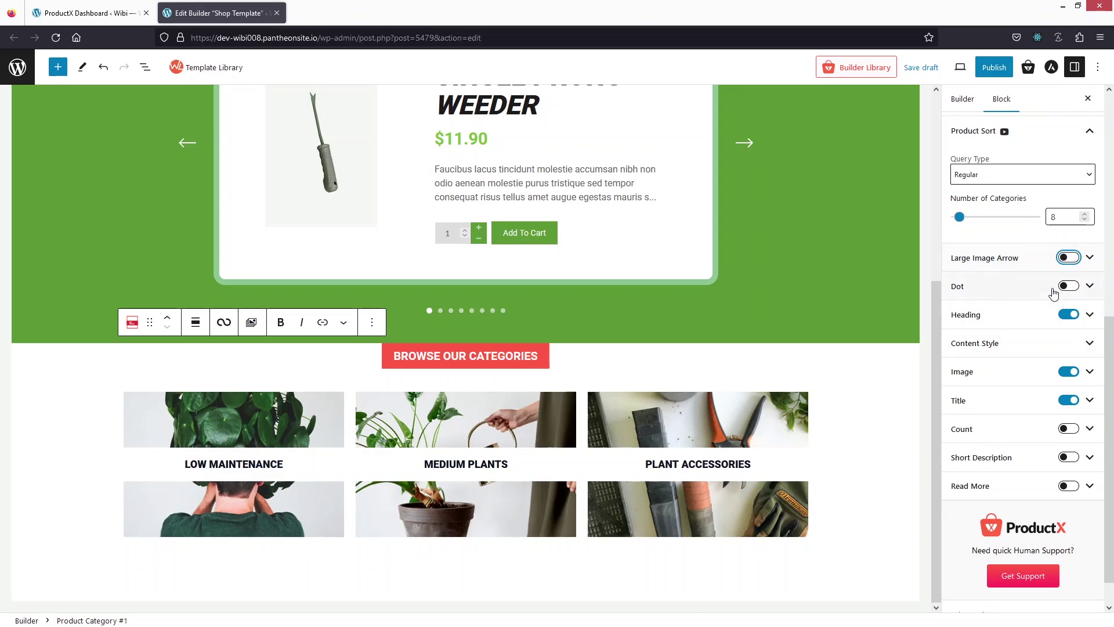
{"action": "left_click", "coordinate": [1069, 287]}
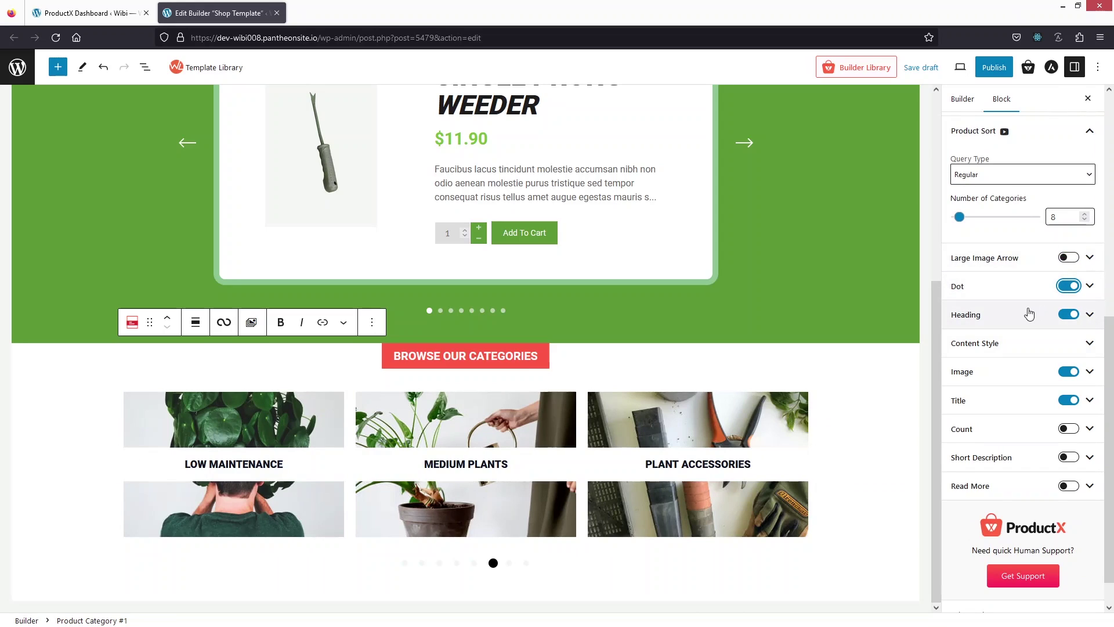
{"action": "left_click", "coordinate": [1076, 268]}
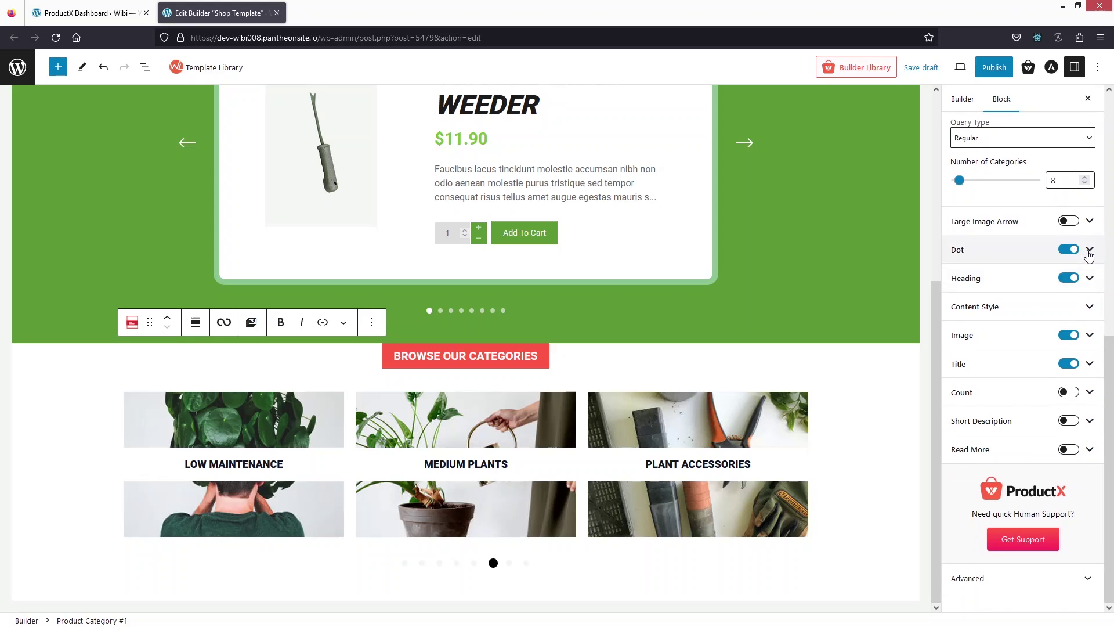
{"action": "scroll", "coordinate": [991, 301], "scroll_direction": "down", "scroll_amount": 5}
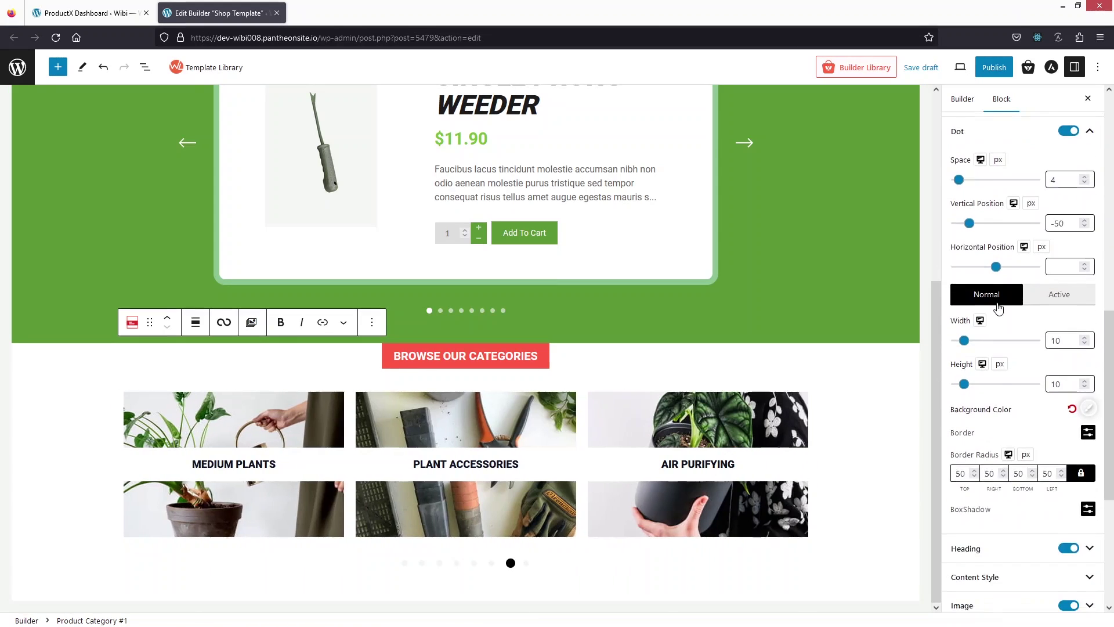
- Colour the slider dots with the light-green swatch and make the active dot green
{"action": "left_click", "coordinate": [1088, 232]}
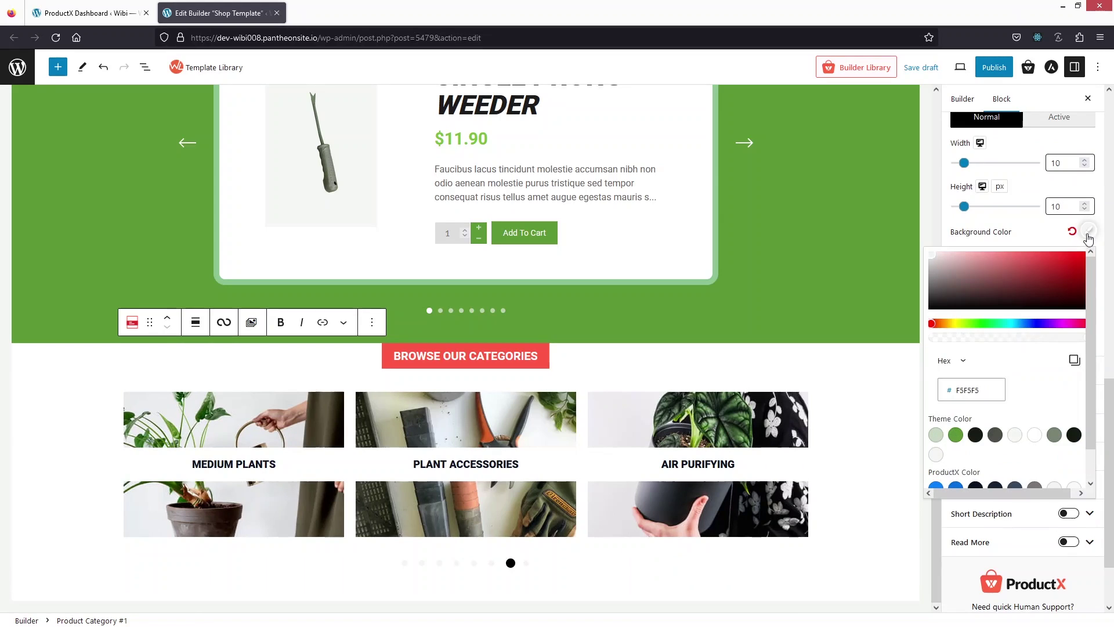
{"action": "left_click", "coordinate": [935, 436]}
{"action": "left_click", "coordinate": [1010, 221]}
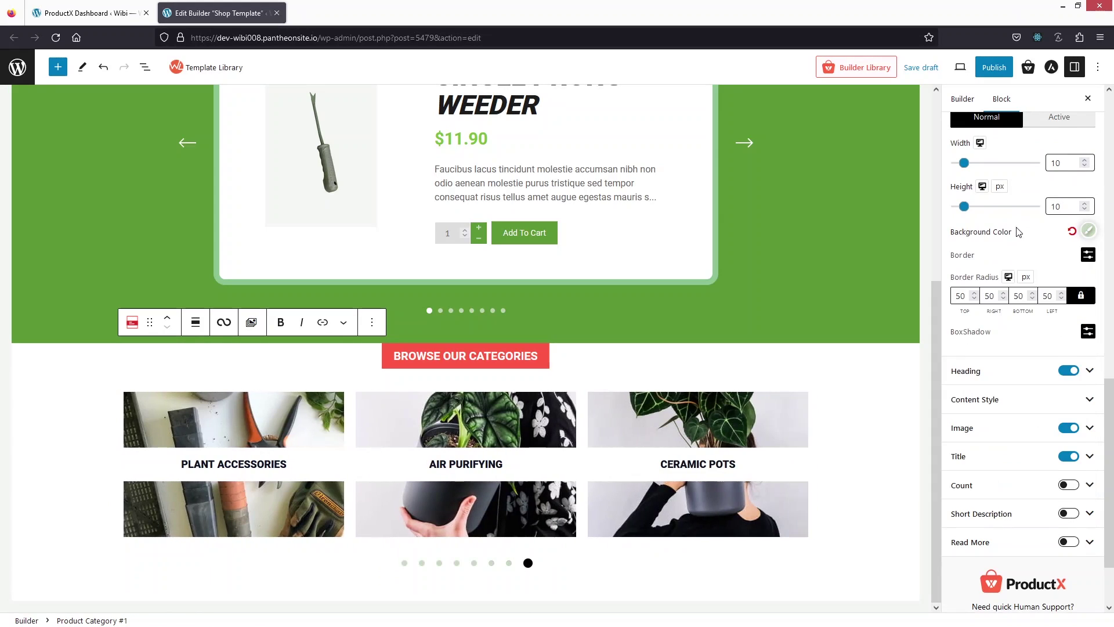
{"action": "scroll", "coordinate": [1033, 232], "scroll_direction": "up", "scroll_amount": 3}
{"action": "left_click", "coordinate": [1050, 243]}
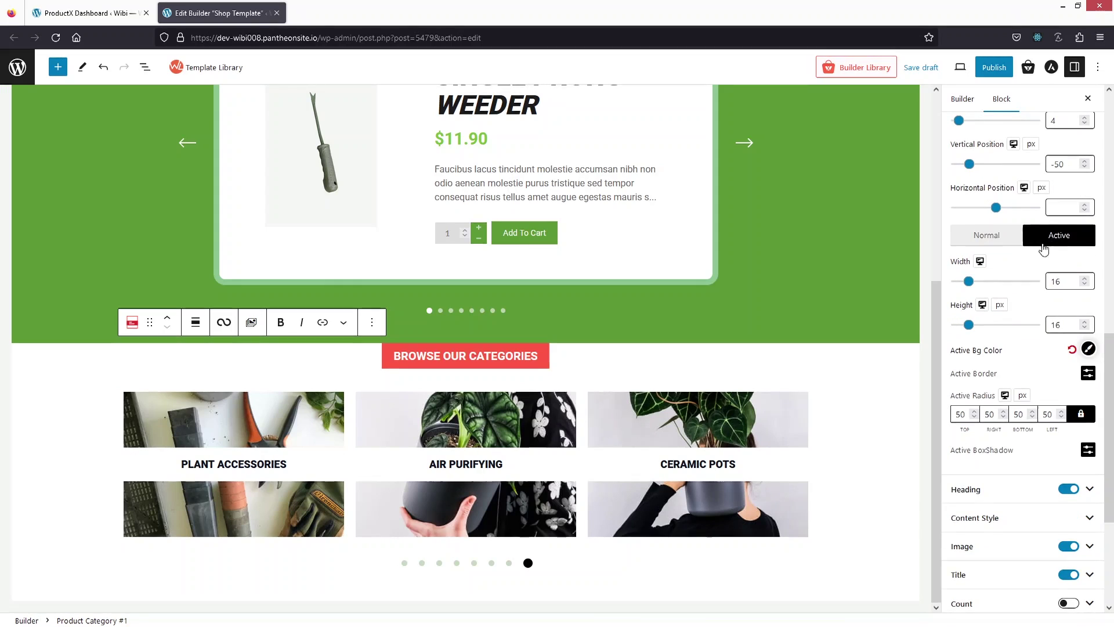
{"action": "scroll", "coordinate": [1062, 238], "scroll_direction": "down", "scroll_amount": 3}
{"action": "left_click", "coordinate": [1085, 232]}
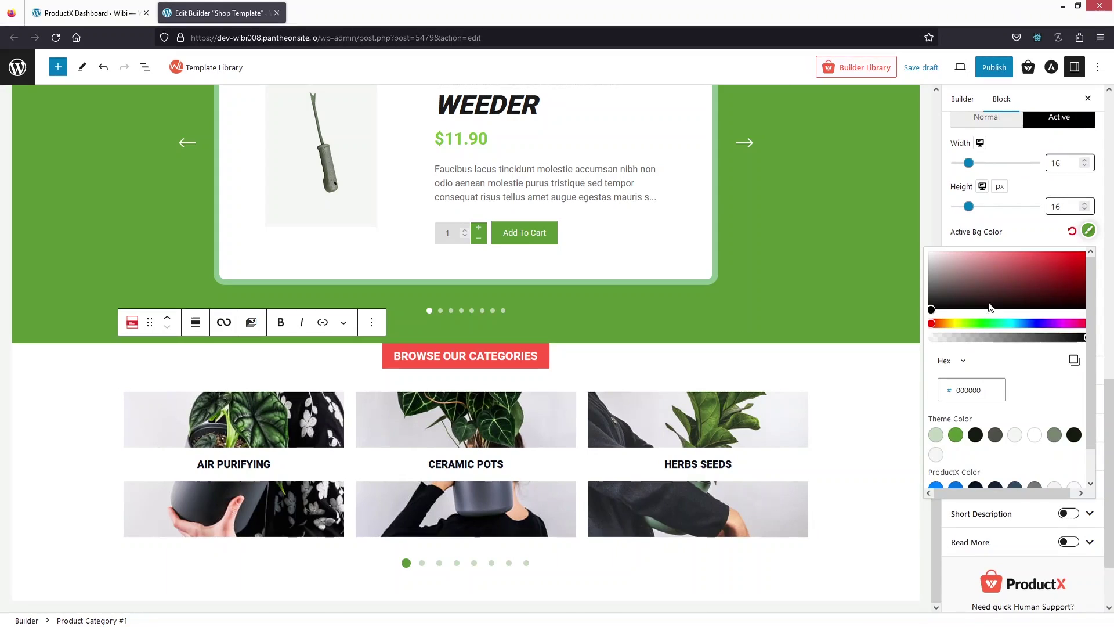
{"action": "left_click", "coordinate": [1003, 229]}
{"action": "scroll", "coordinate": [1024, 342], "scroll_direction": "down", "scroll_amount": 2}
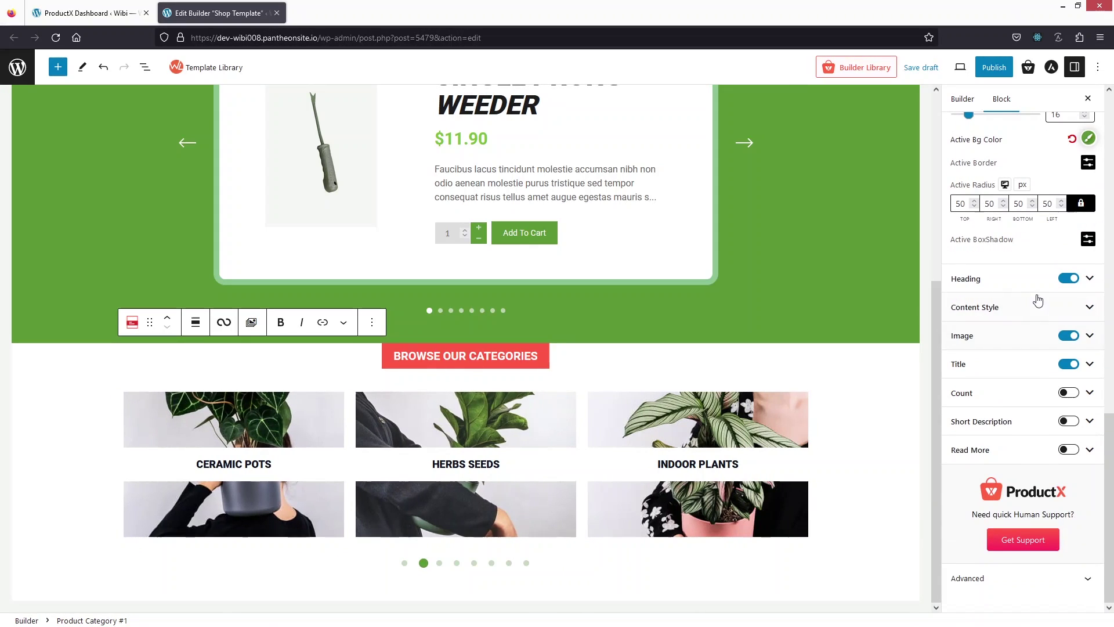
{"action": "left_click", "coordinate": [1089, 279]}
{"action": "scroll", "coordinate": [1062, 319], "scroll_direction": "down", "scroll_amount": 3}
- Give the BROWSE OUR CATEGORIES heading a green theme-swatch background
{"action": "scroll", "coordinate": [1059, 319], "scroll_direction": "up", "scroll_amount": 1}
{"action": "left_click", "coordinate": [1062, 261]}
{"action": "left_click_drag", "start_coordinate": [1063, 262], "coordinate": [962, 258]}
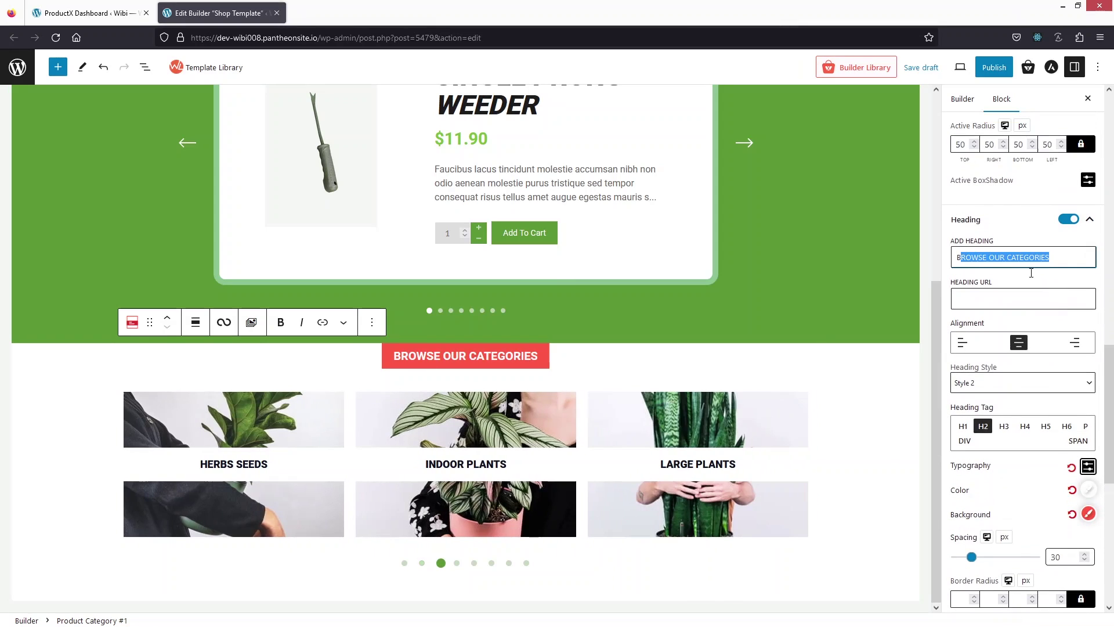
{"action": "scroll", "coordinate": [1044, 284], "scroll_direction": "down", "scroll_amount": 1}
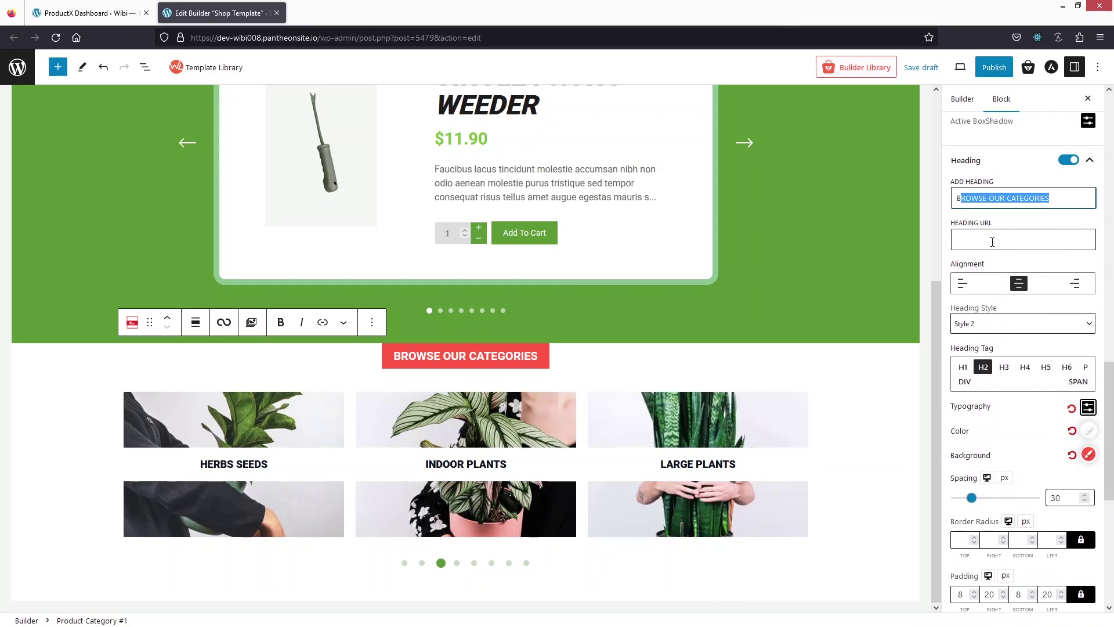
{"action": "scroll", "coordinate": [980, 295], "scroll_direction": "down", "scroll_amount": 2}
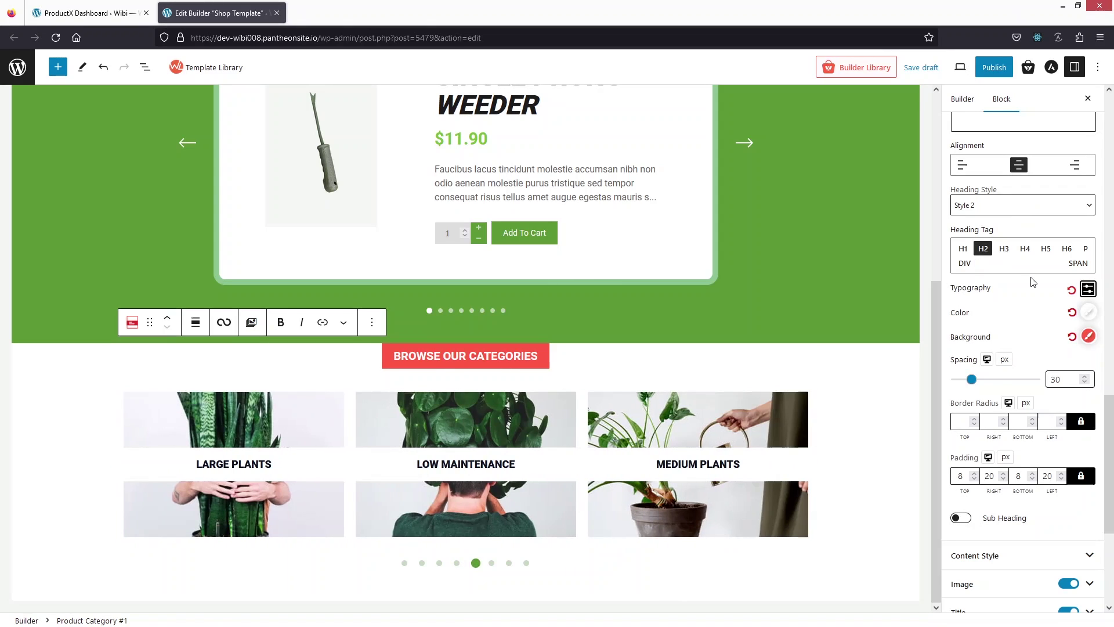
{"action": "scroll", "coordinate": [1033, 282], "scroll_direction": "down", "scroll_amount": 1}
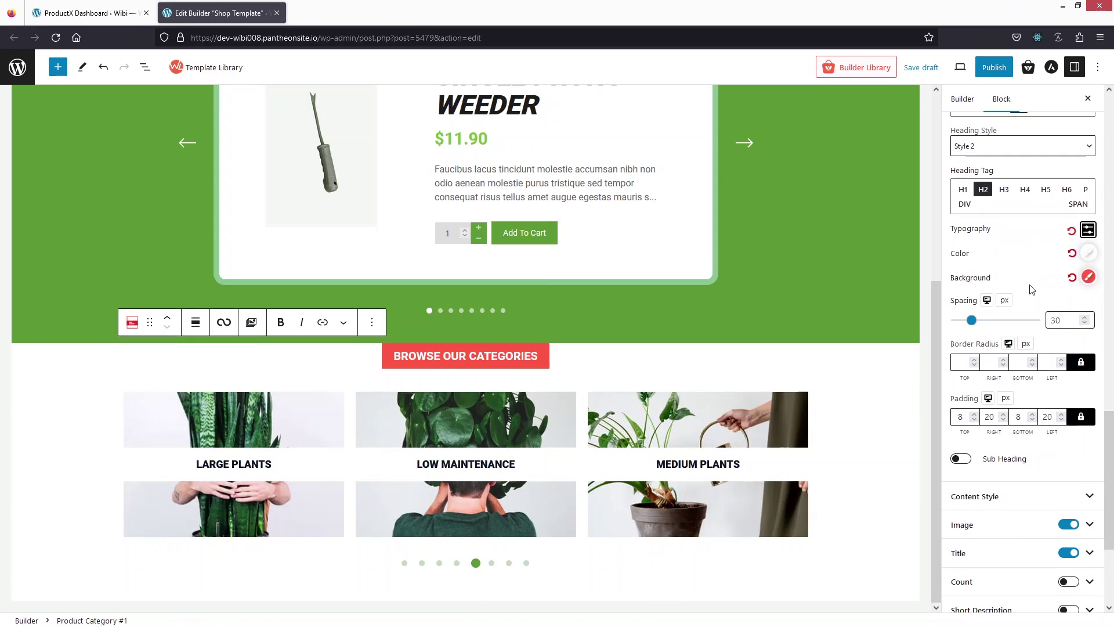
{"action": "left_click", "coordinate": [1086, 281]}
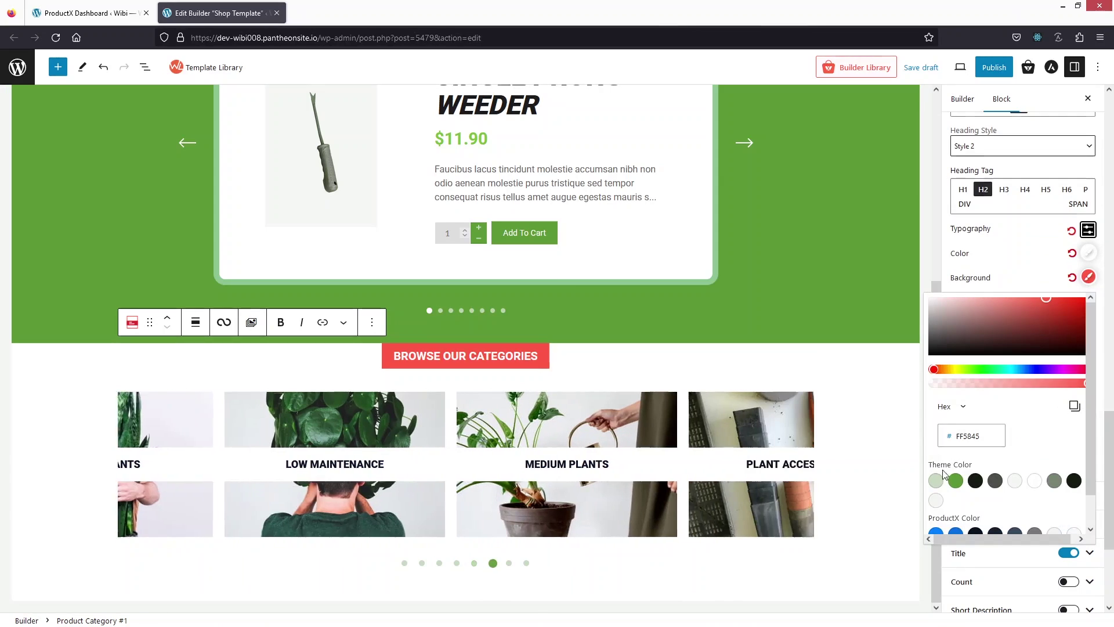
{"action": "left_click", "coordinate": [958, 482]}
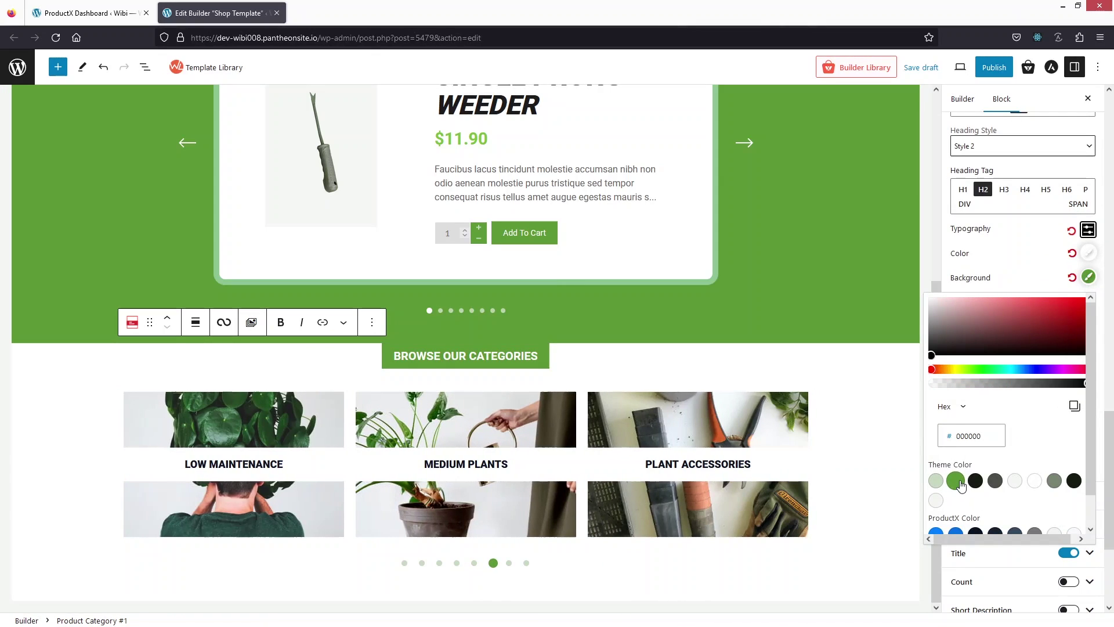
- Set the heading text colour to the white theme swatch
{"action": "left_click", "coordinate": [1088, 254]}
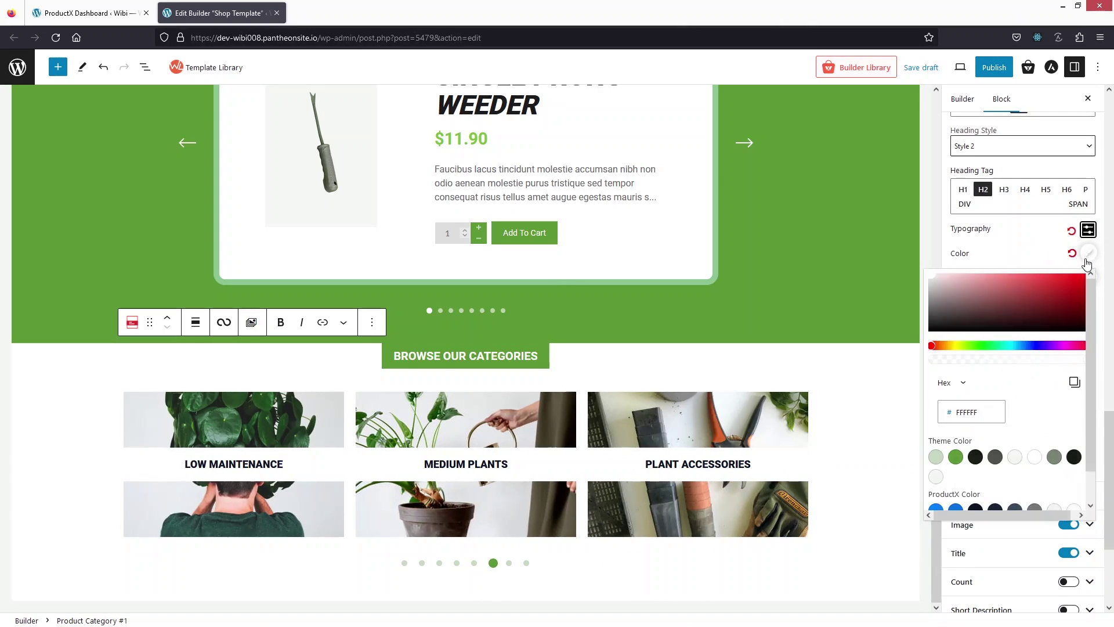
{"action": "left_click", "coordinate": [936, 460]}
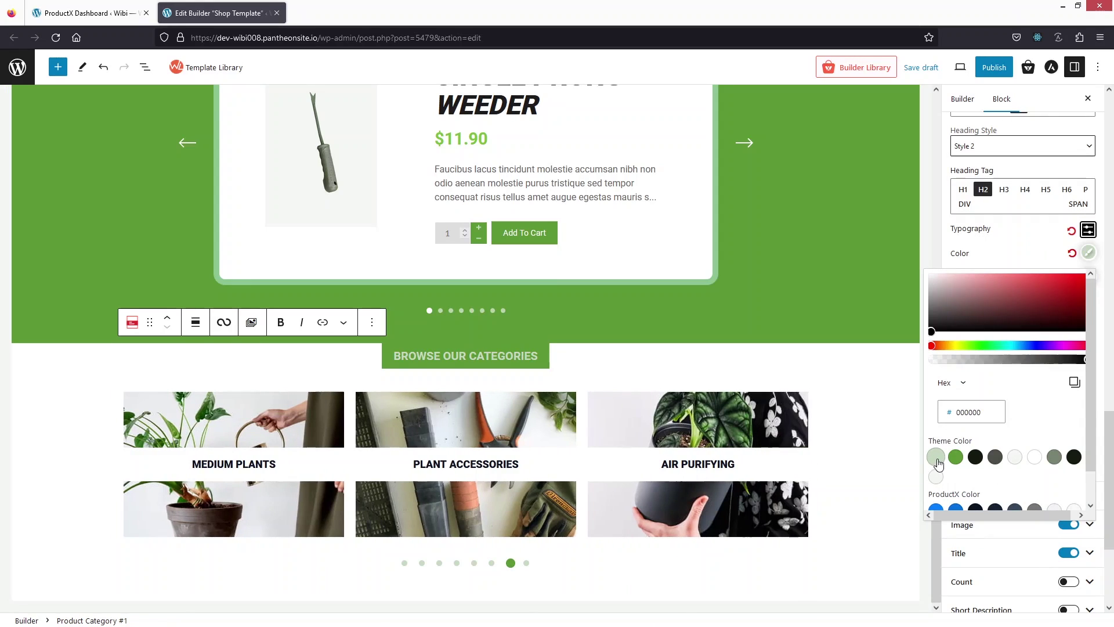
{"action": "left_click", "coordinate": [1087, 253]}
{"action": "left_click", "coordinate": [1088, 253]}
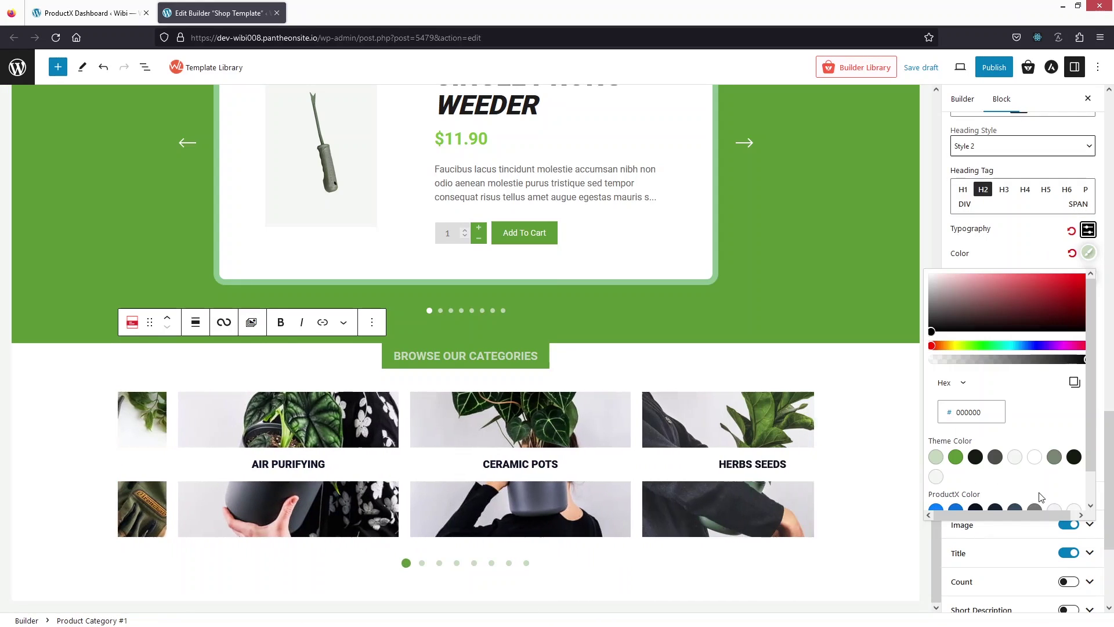
{"action": "left_click", "coordinate": [1035, 458]}
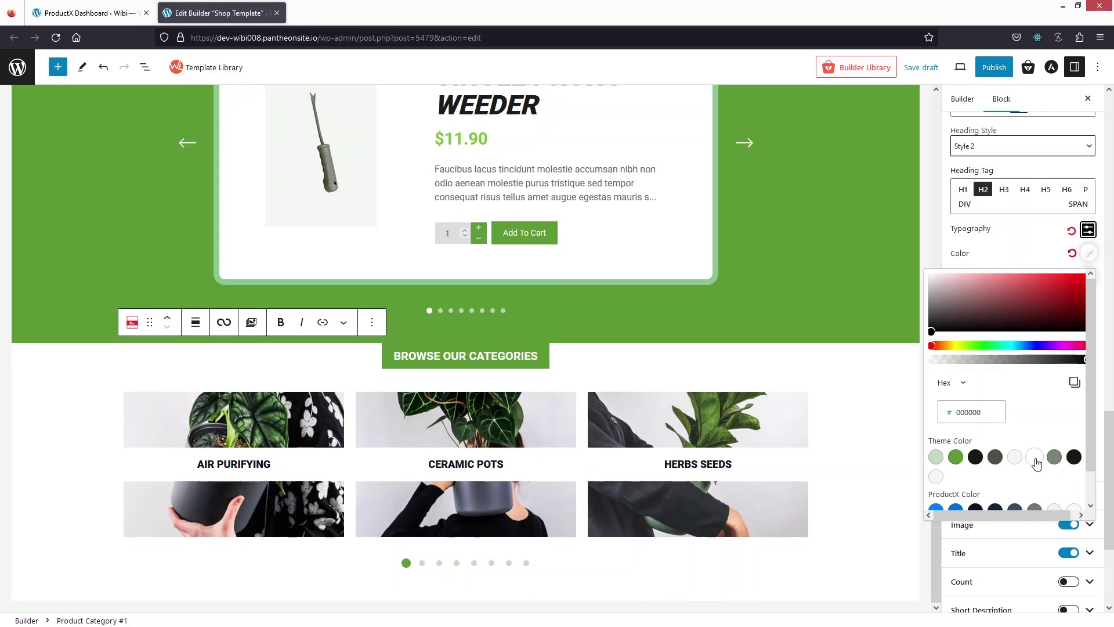
{"action": "left_click", "coordinate": [999, 255]}
{"action": "scroll", "coordinate": [1001, 279], "scroll_direction": "down", "scroll_amount": 3}
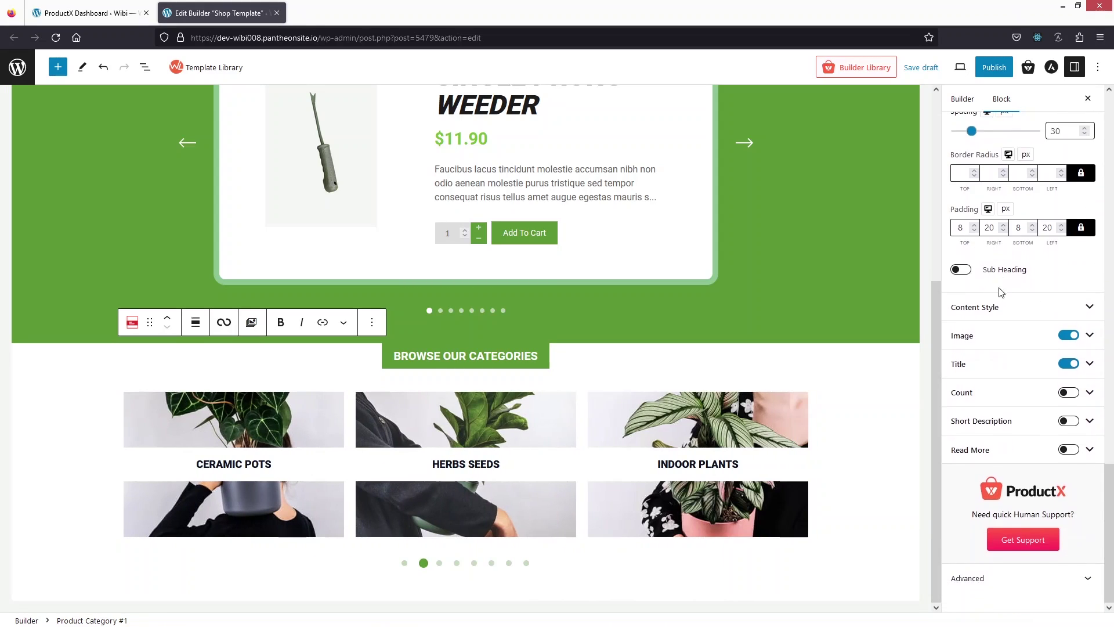
- Set the Content Style background of the category title boxes to the light-green swatch
{"action": "left_click", "coordinate": [1031, 317]}
{"action": "scroll", "coordinate": [1020, 316], "scroll_direction": "down", "scroll_amount": 1}
{"action": "scroll", "coordinate": [986, 290], "scroll_direction": "down", "scroll_amount": 3}
{"action": "scroll", "coordinate": [1077, 358], "scroll_direction": "up", "scroll_amount": 1}
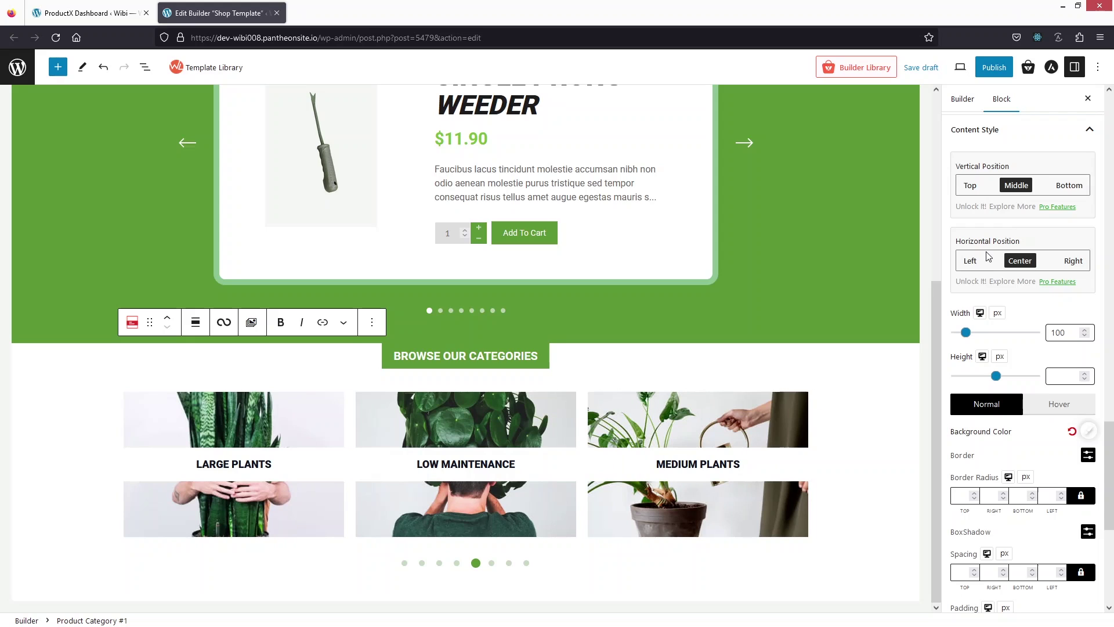
{"action": "scroll", "coordinate": [993, 271], "scroll_direction": "down", "scroll_amount": 3}
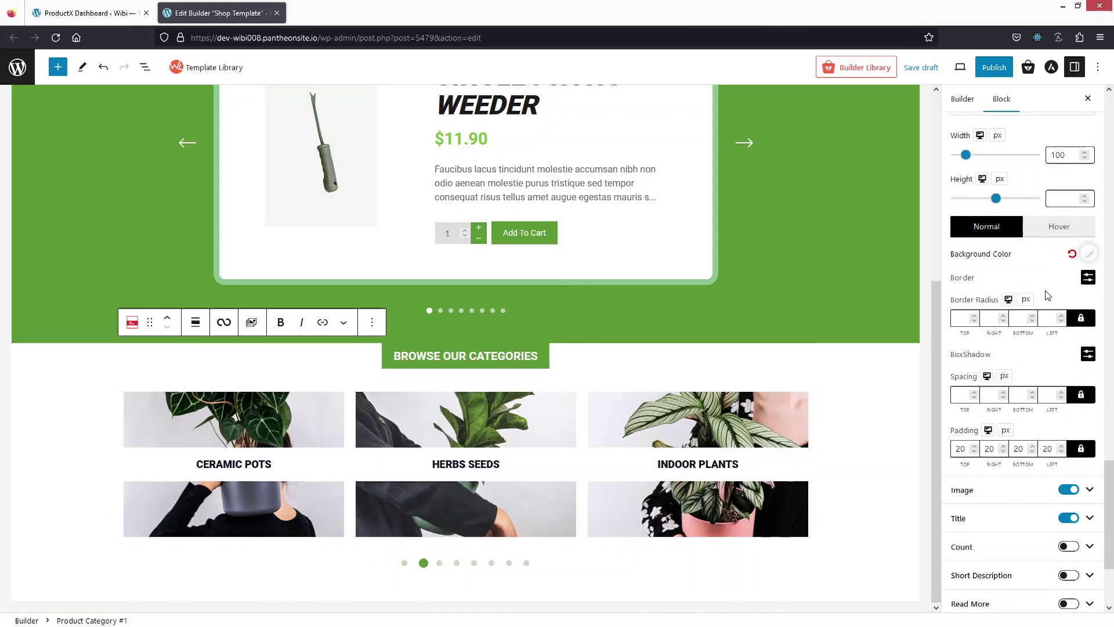
{"action": "left_click", "coordinate": [1090, 255]}
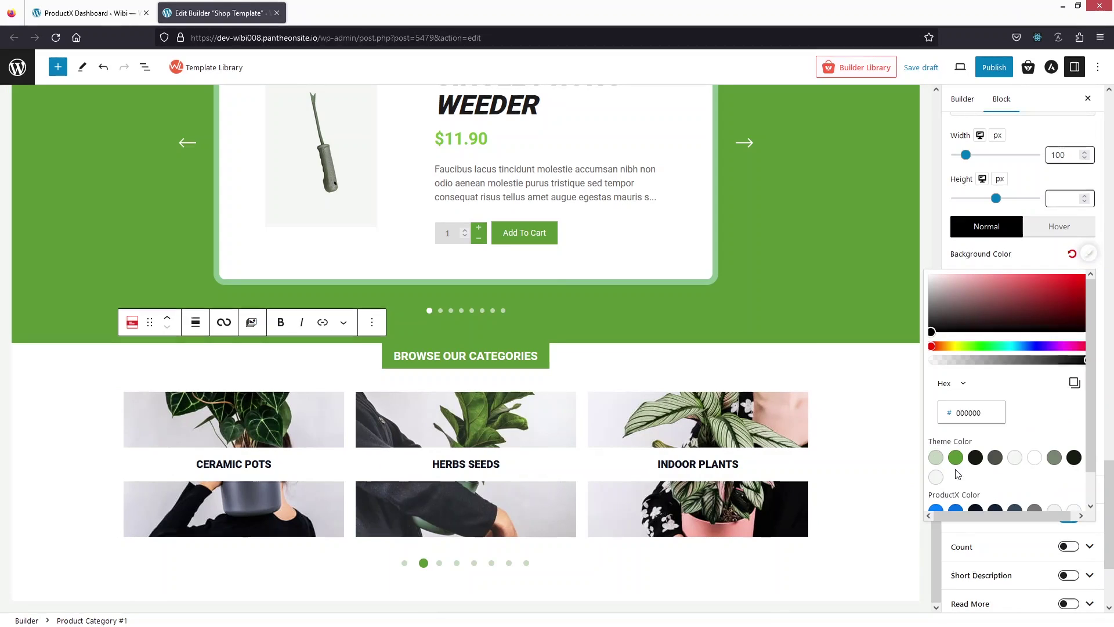
{"action": "left_click", "coordinate": [957, 461]}
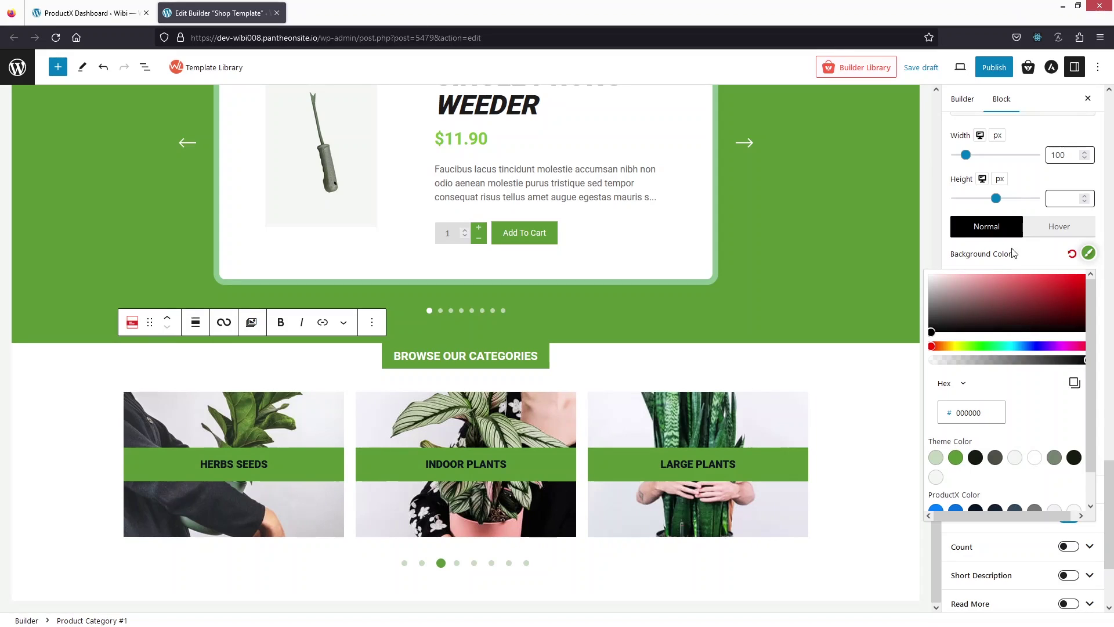
{"action": "left_click", "coordinate": [937, 457]}
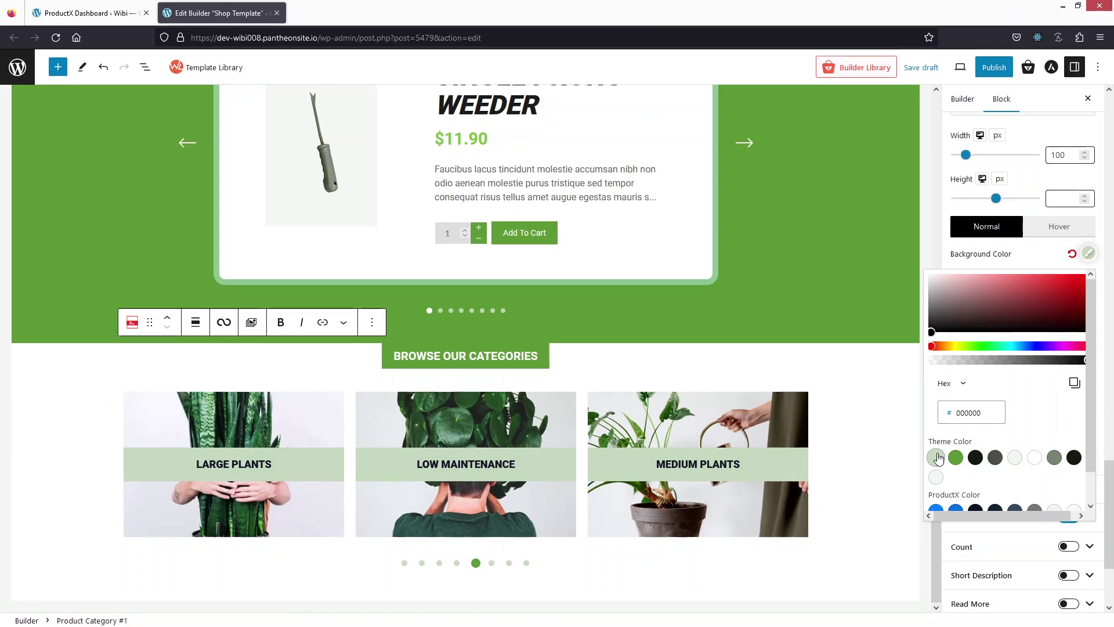
{"action": "left_click", "coordinate": [1042, 258]}
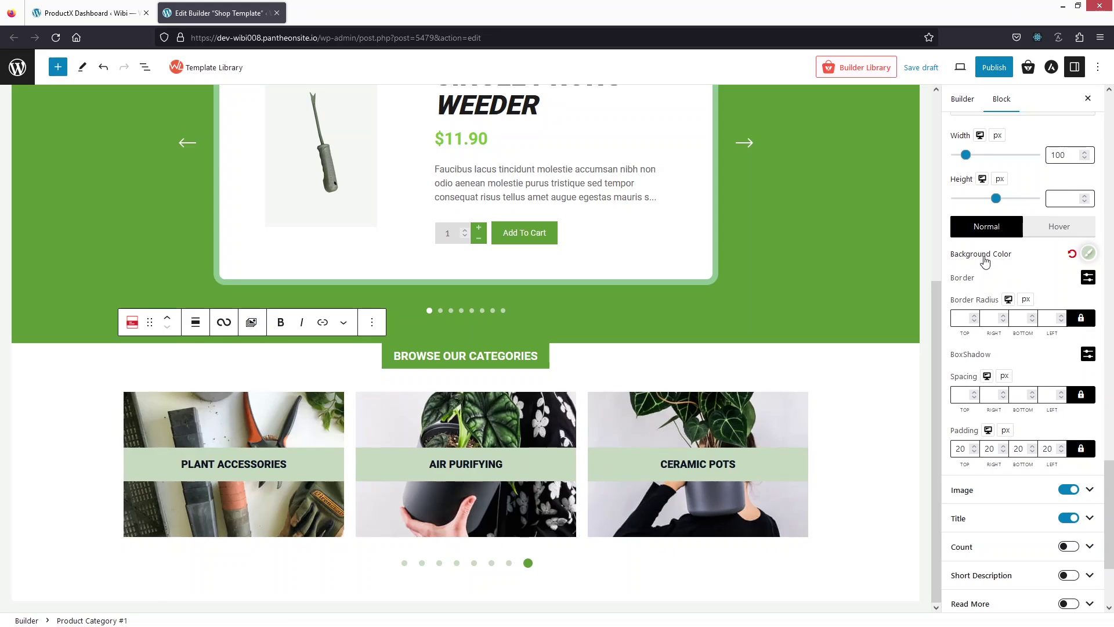
- Turn on product counts on the category cards, leaving Short Description off
{"action": "scroll", "coordinate": [1038, 290], "scroll_direction": "up", "scroll_amount": 5}
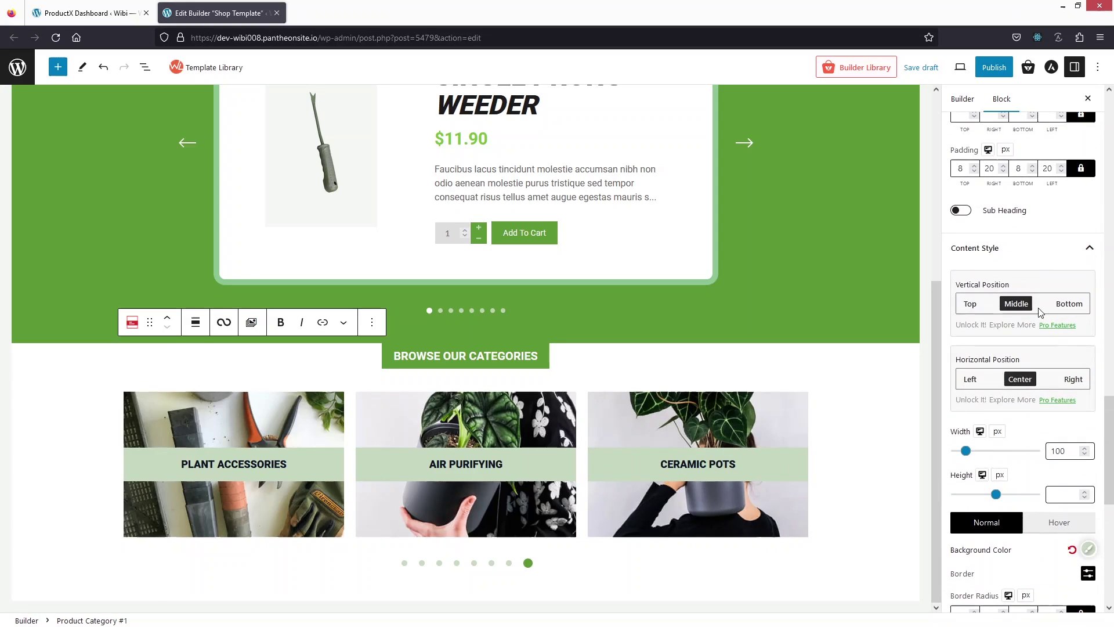
{"action": "scroll", "coordinate": [1040, 307], "scroll_direction": "down", "scroll_amount": 7}
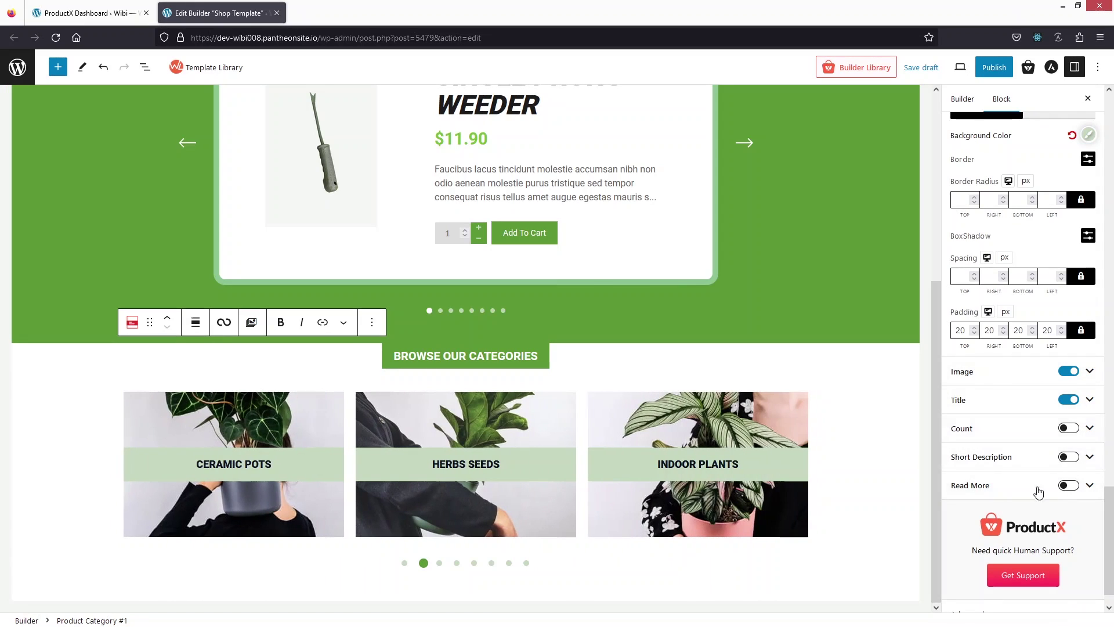
{"action": "left_click", "coordinate": [1066, 429]}
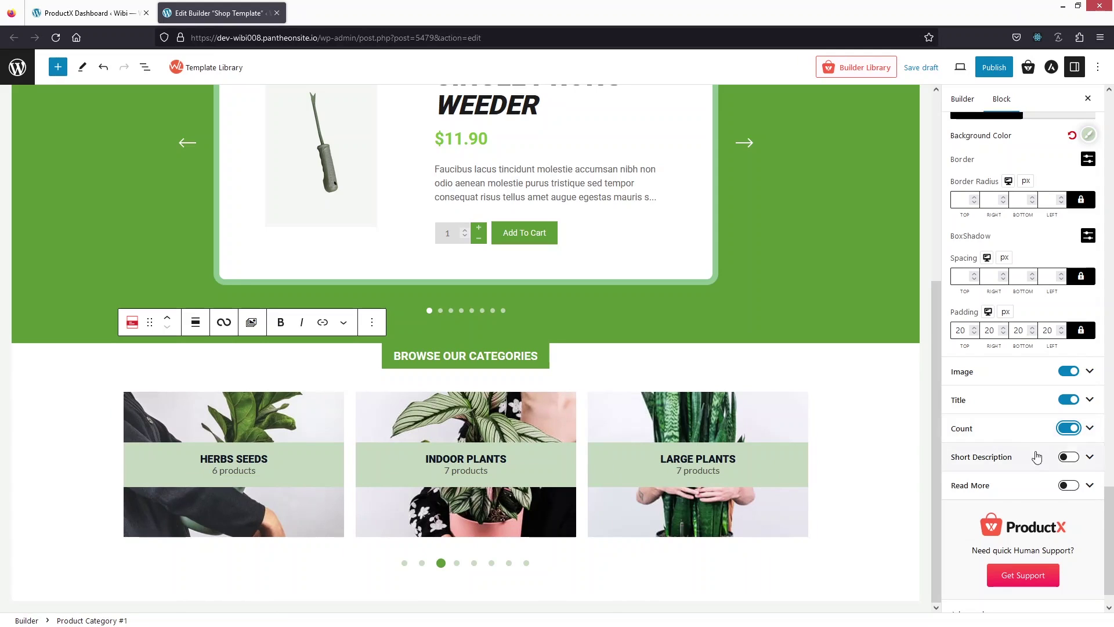
{"action": "left_click", "coordinate": [1067, 459]}
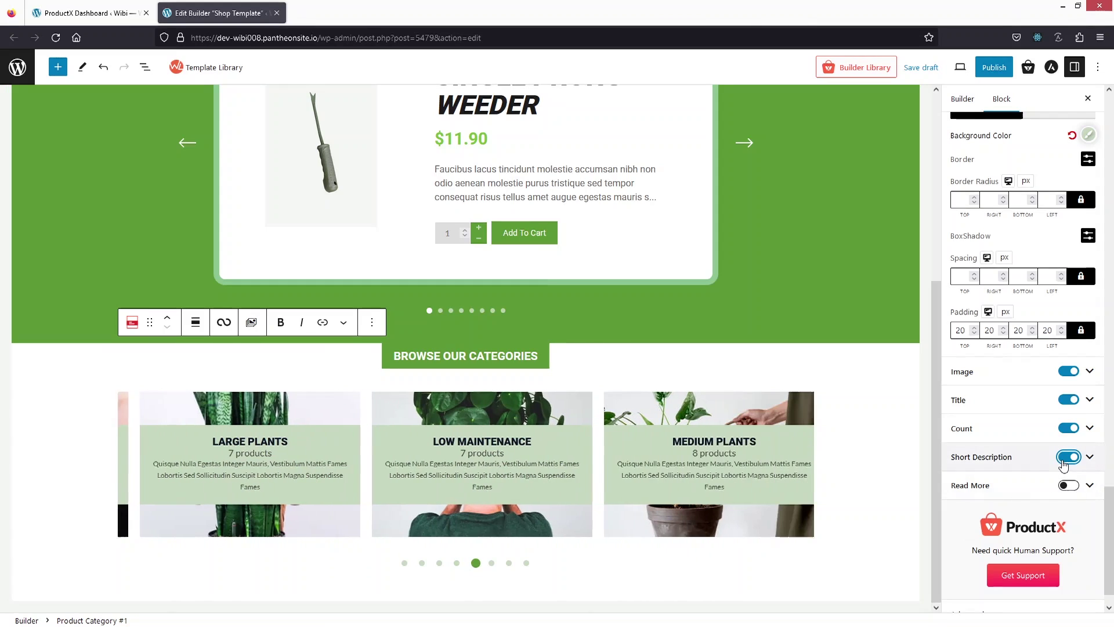
{"action": "left_click", "coordinate": [1067, 458]}
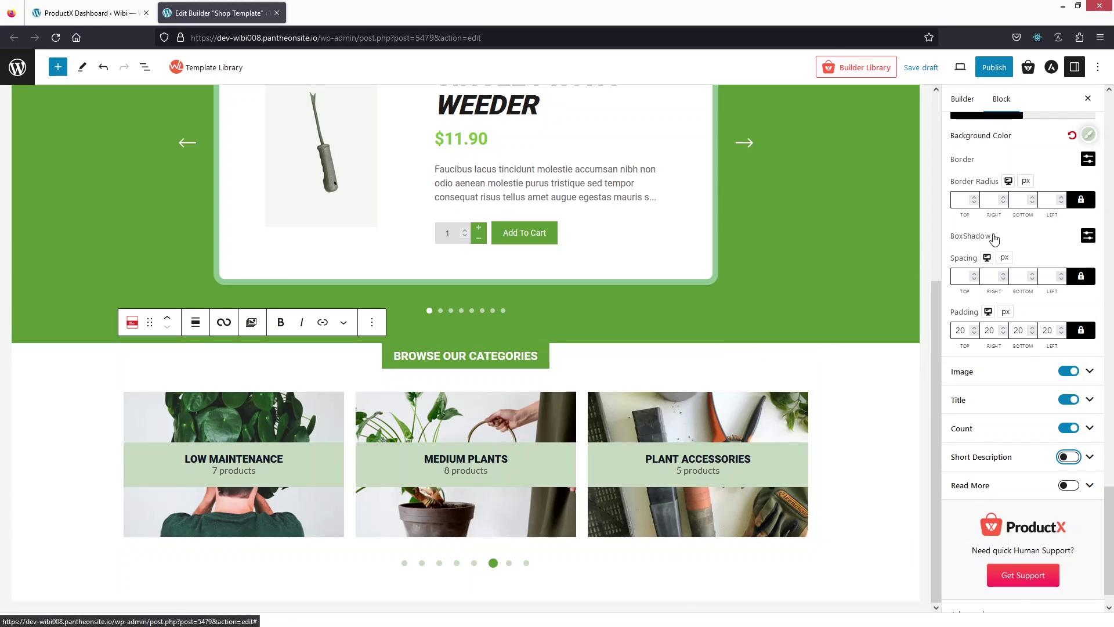
{"action": "scroll", "coordinate": [1004, 233], "scroll_direction": "up", "scroll_amount": 5}
{"action": "scroll", "coordinate": [1016, 229], "scroll_direction": "up", "scroll_amount": 15}
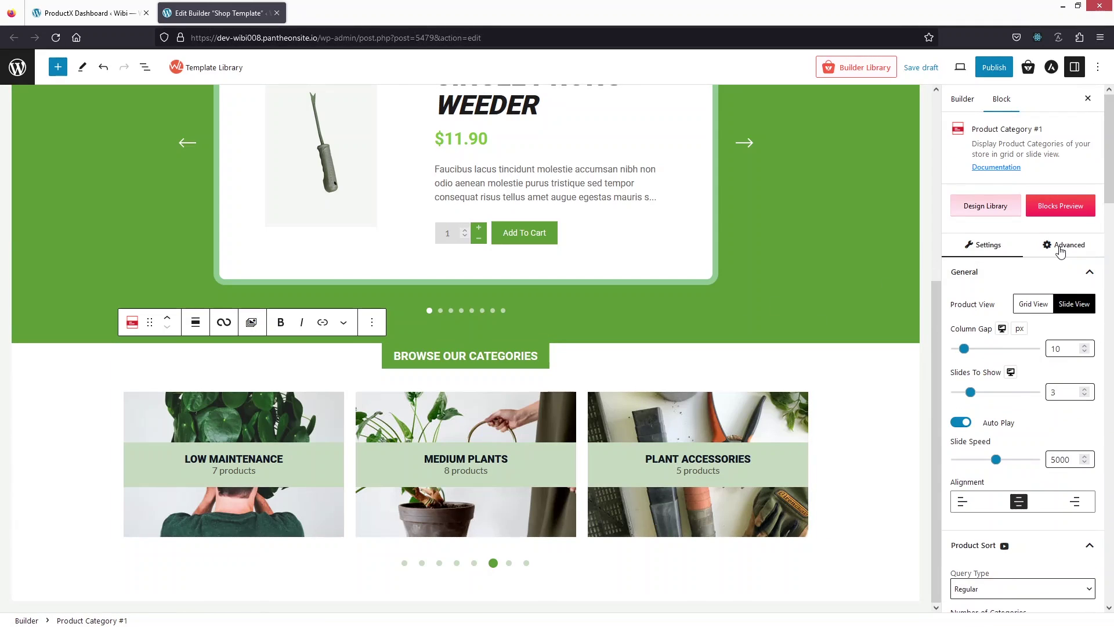
{"action": "left_click", "coordinate": [1060, 251]}
- Set the category block's top margin to 100 px in Advanced settings
{"action": "scroll", "coordinate": [1032, 348], "scroll_direction": "down", "scroll_amount": 1}
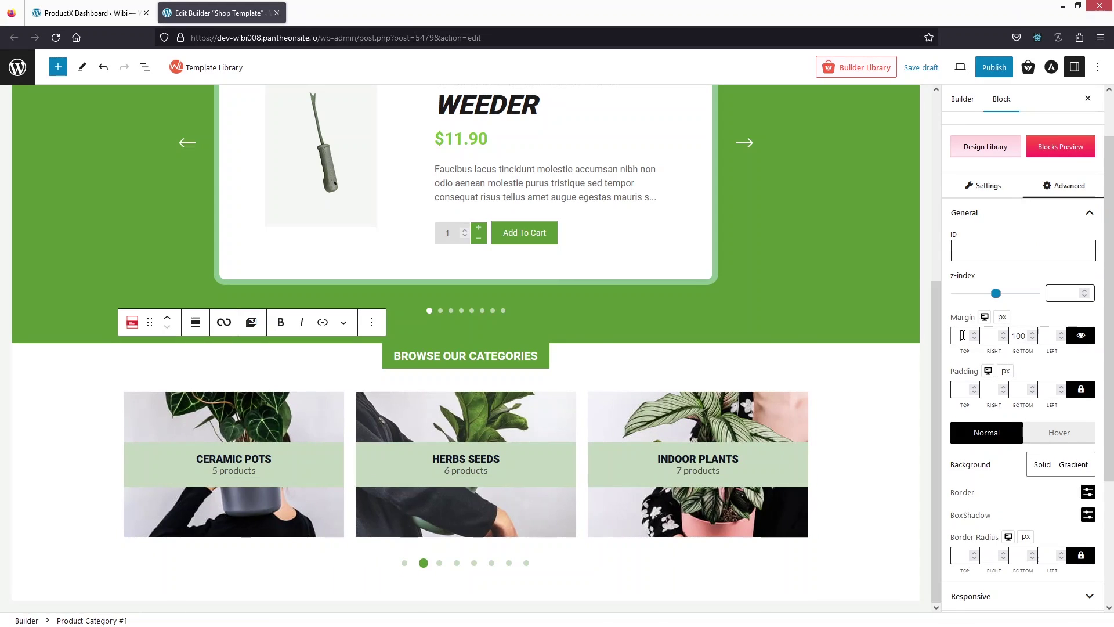
{"action": "left_click", "coordinate": [963, 335]}
{"action": "type", "text": "100"}
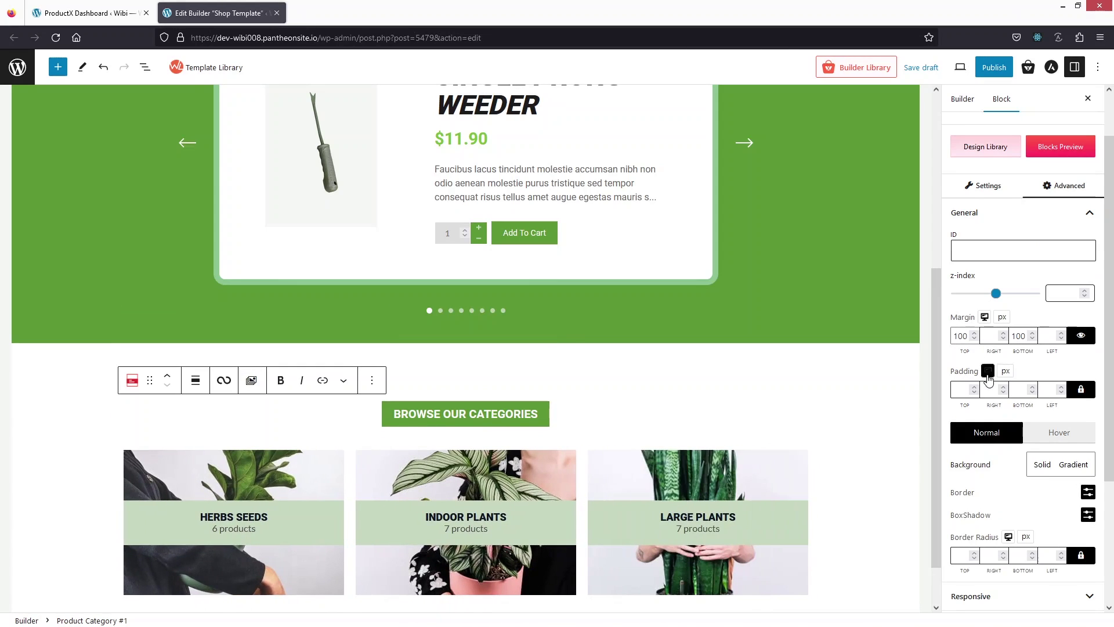
{"action": "scroll", "coordinate": [578, 466], "scroll_direction": "down", "scroll_amount": 2}
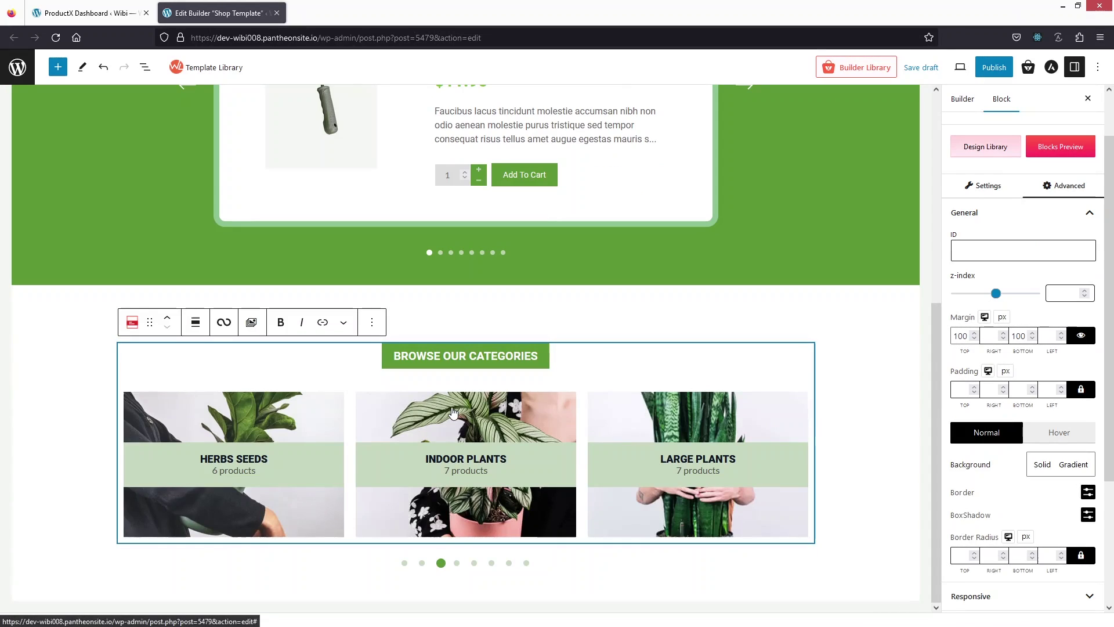
{"action": "left_click", "coordinate": [50, 410]}
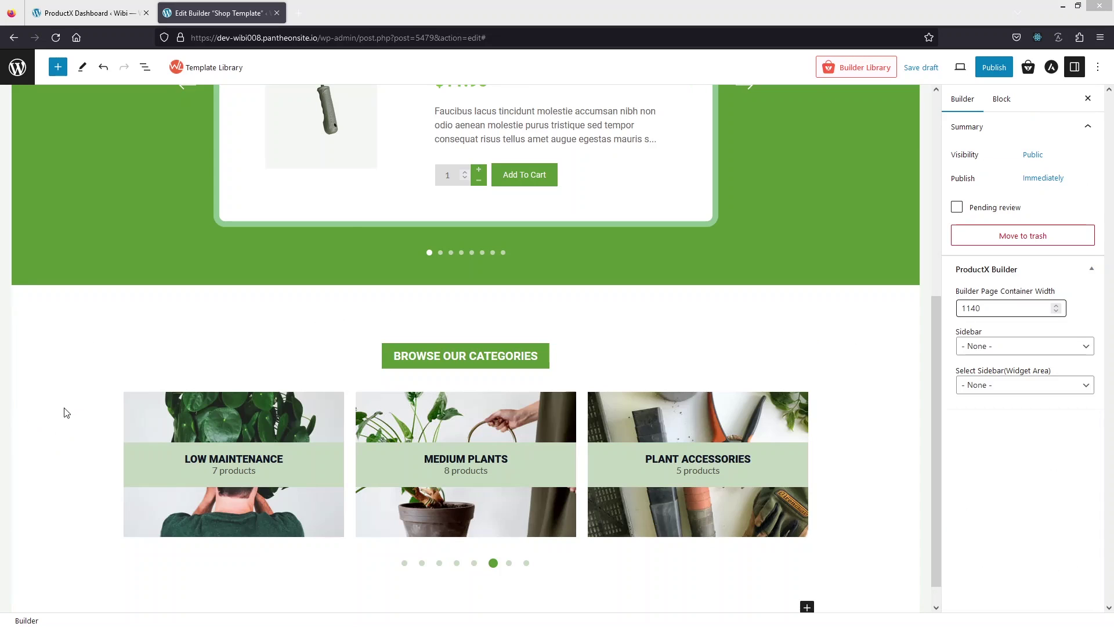
{"action": "left_click", "coordinate": [58, 66]}
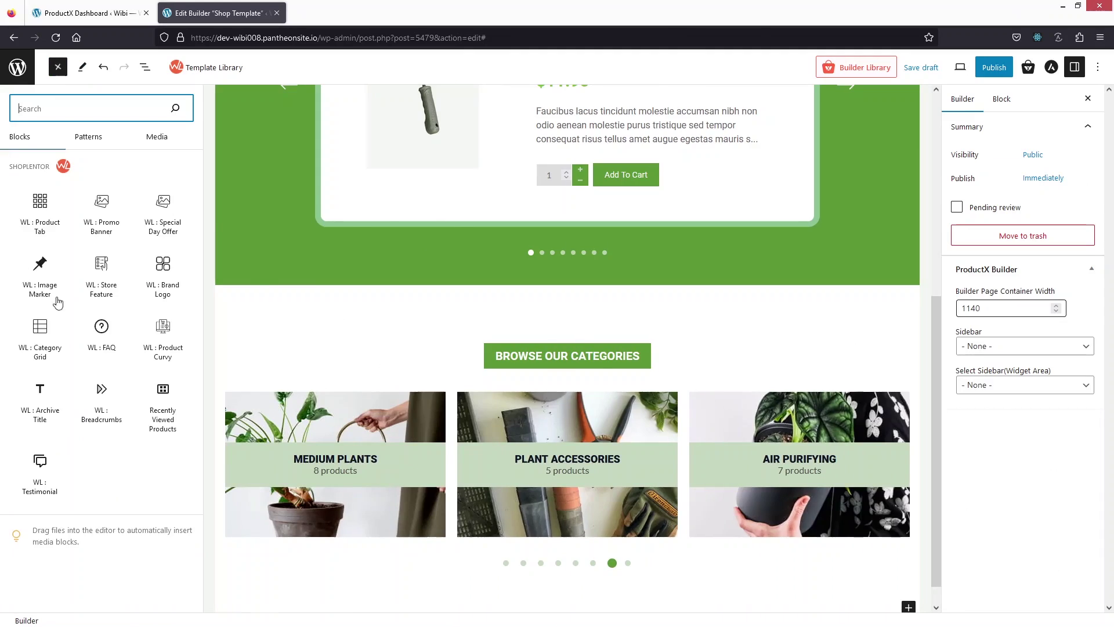
- Insert a Product Grid #1 block from WooCommerce Blocks, dismissing the template picker
{"action": "scroll", "coordinate": [51, 300], "scroll_direction": "down", "scroll_amount": 4}
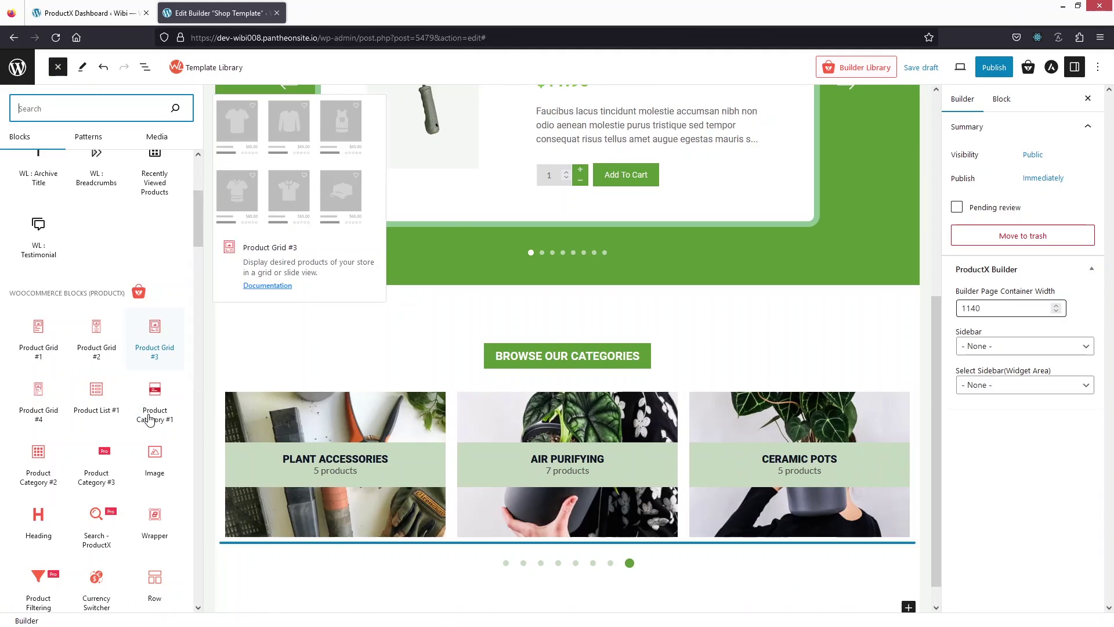
{"action": "left_click", "coordinate": [38, 333]}
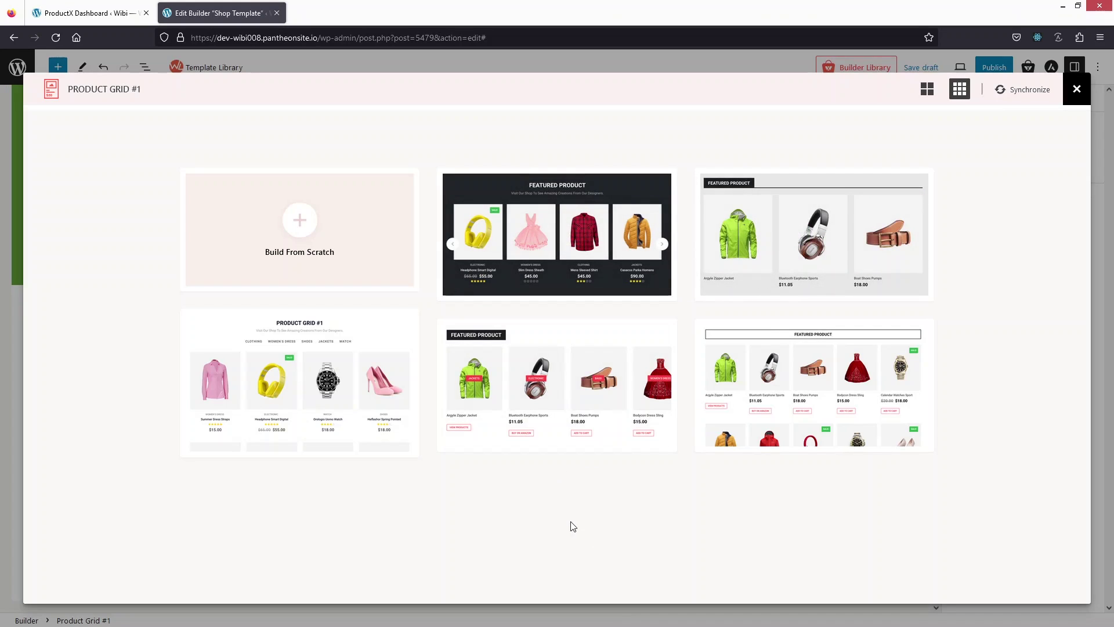
{"action": "mouse_move", "coordinate": [561, 429]}
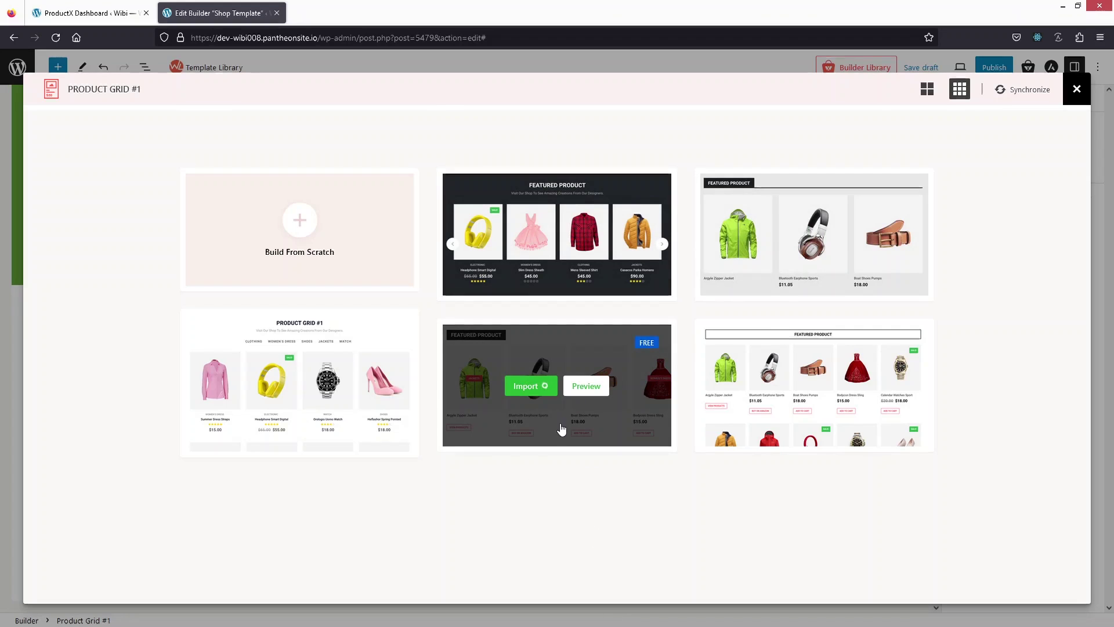
{"action": "key", "text": "Escape"}
{"action": "scroll", "coordinate": [540, 424], "scroll_direction": "down", "scroll_amount": 6}
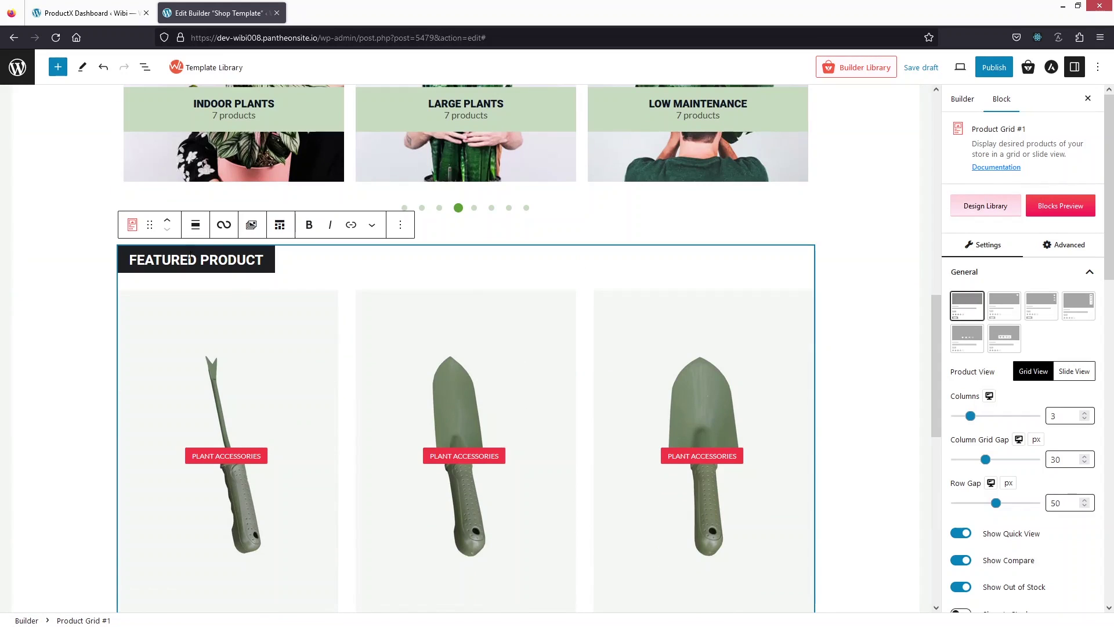
- Rename the product grid heading from FEATURED PRODUCT to PRODUCTS
{"action": "left_click_drag", "start_coordinate": [200, 259], "coordinate": [116, 265]}
{"action": "key", "text": "BackSpace"}
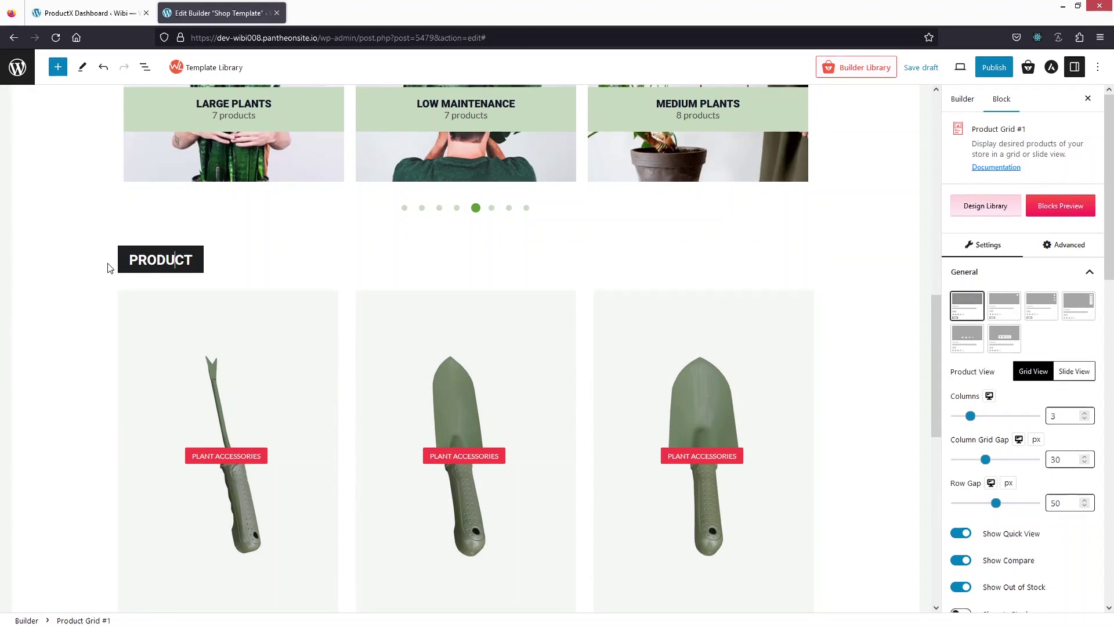
{"action": "key", "text": "End"}
{"action": "type", "text": "S"}
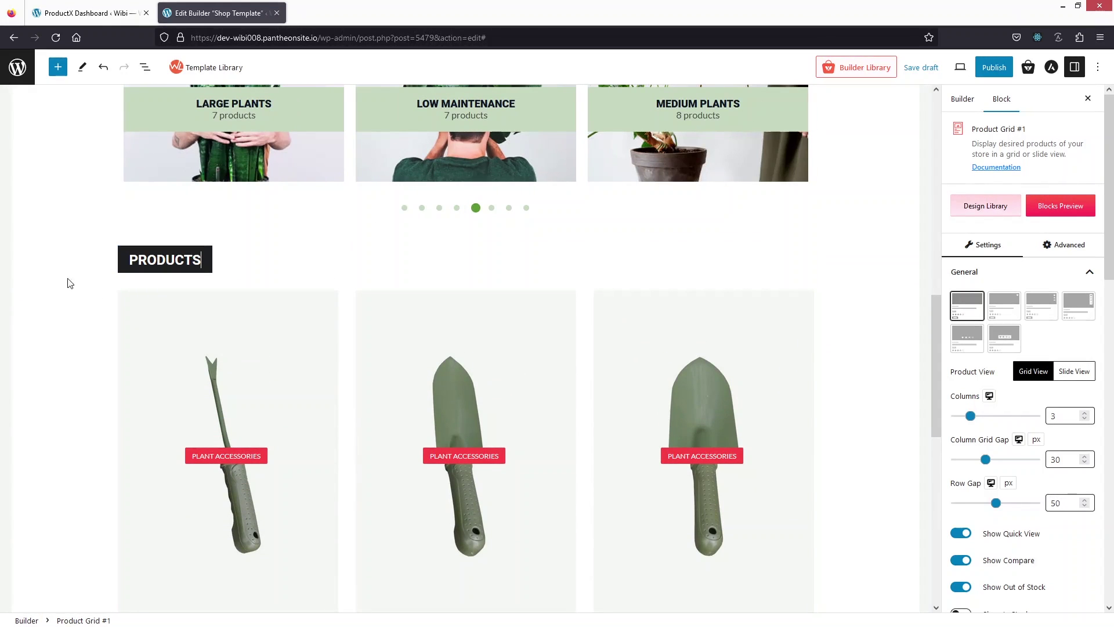
{"action": "scroll", "coordinate": [1011, 398], "scroll_direction": "down", "scroll_amount": 10}
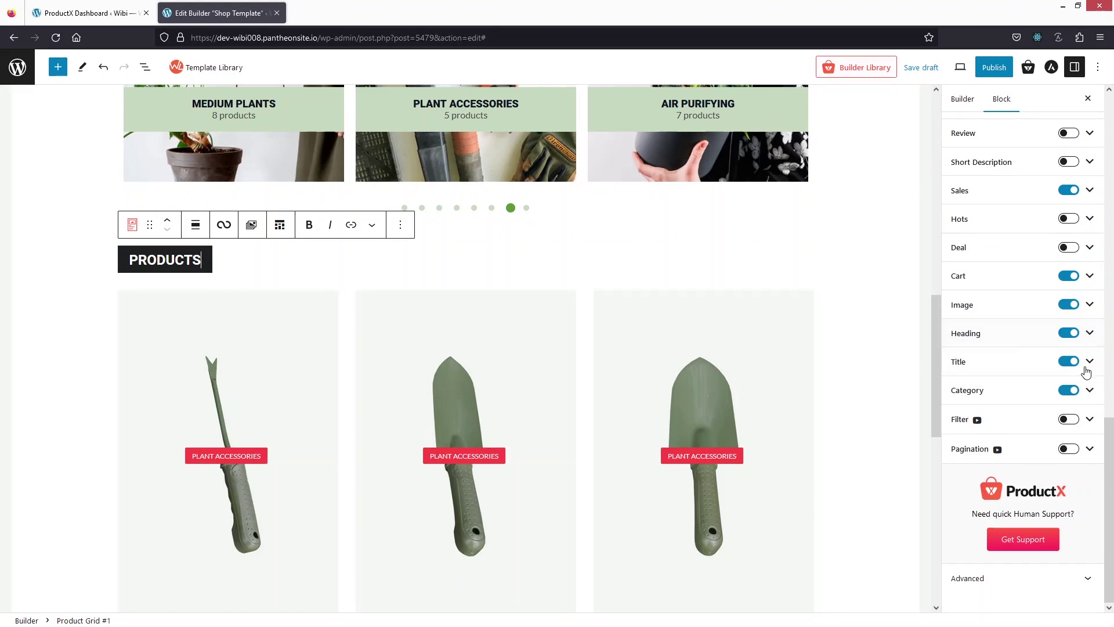
- Give the PRODUCTS heading a green theme-swatch background and centre alignment
{"action": "left_click", "coordinate": [1090, 341]}
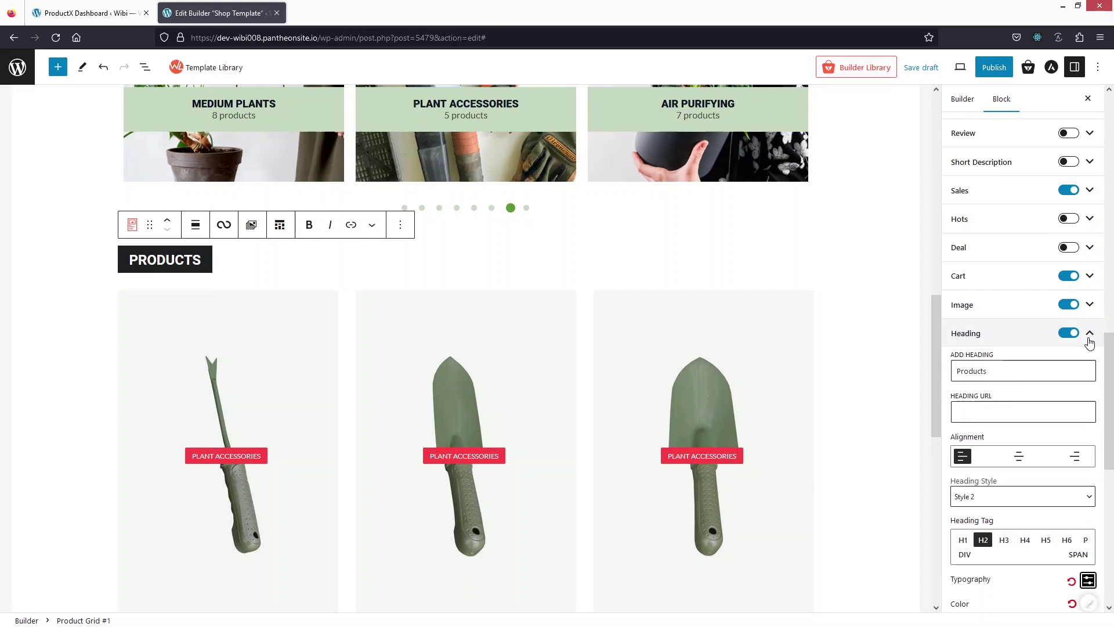
{"action": "scroll", "coordinate": [1032, 388], "scroll_direction": "down", "scroll_amount": 5}
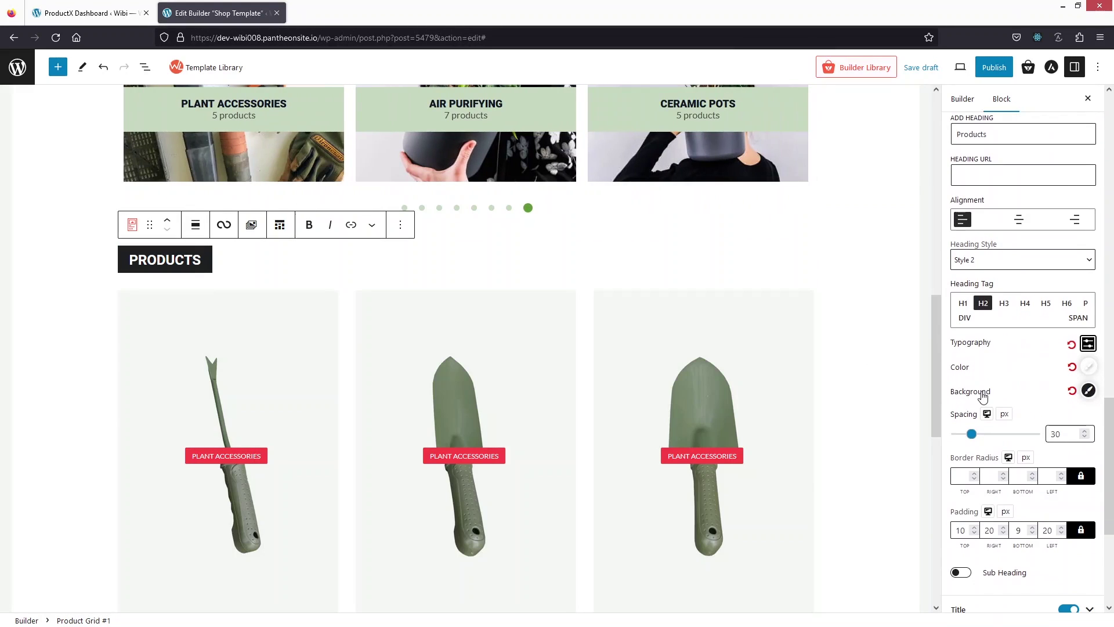
{"action": "left_click", "coordinate": [1089, 391]}
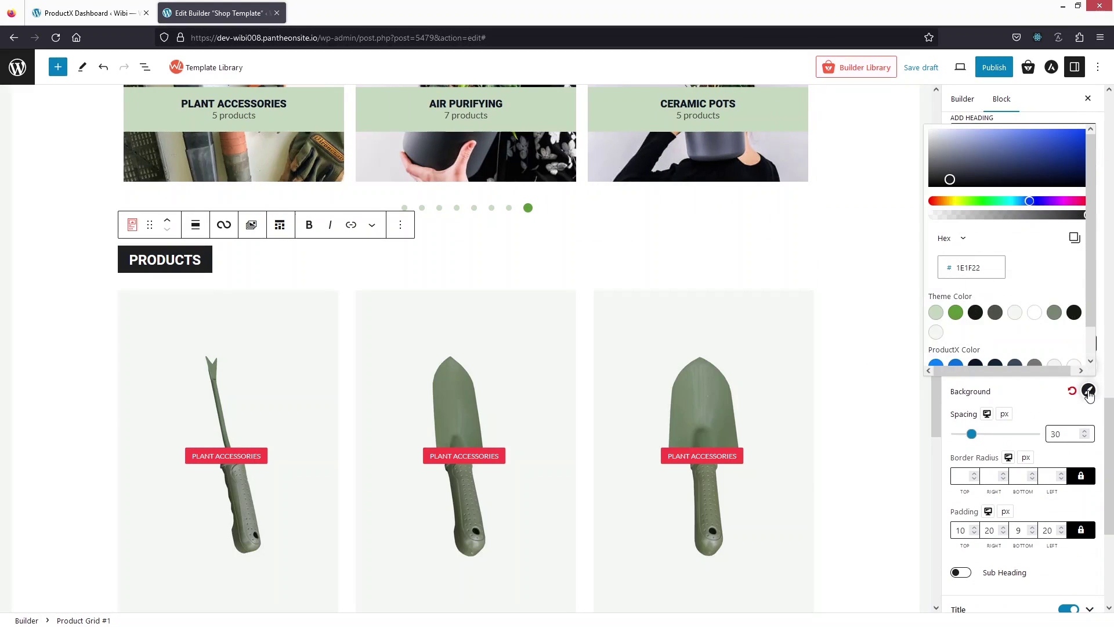
{"action": "left_click", "coordinate": [955, 313]}
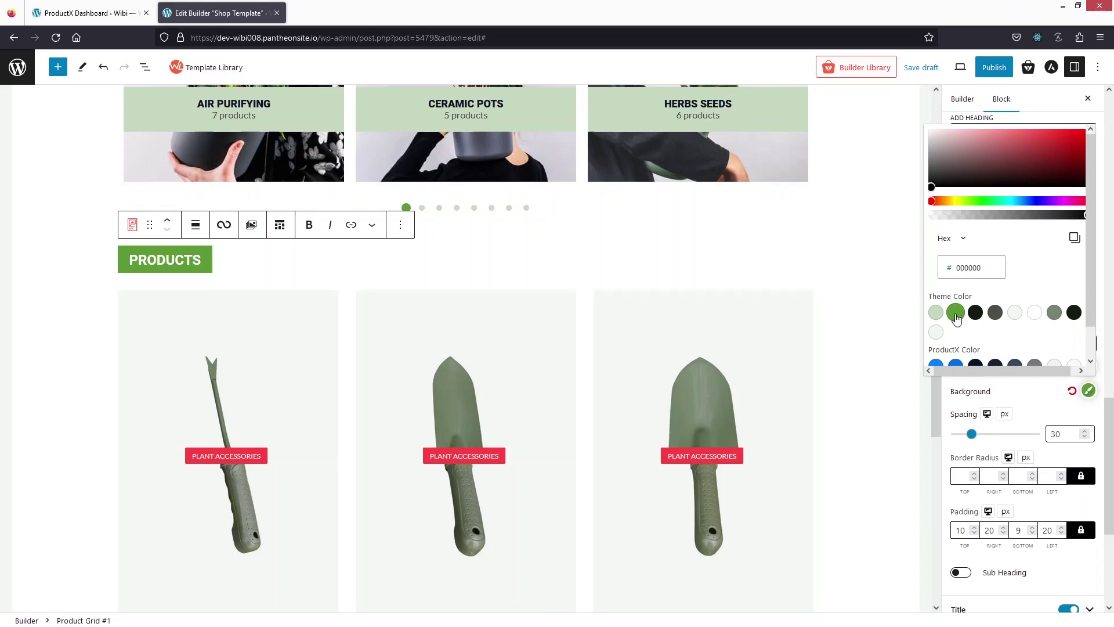
{"action": "left_click", "coordinate": [933, 393]}
{"action": "scroll", "coordinate": [1035, 348], "scroll_direction": "up", "scroll_amount": 2}
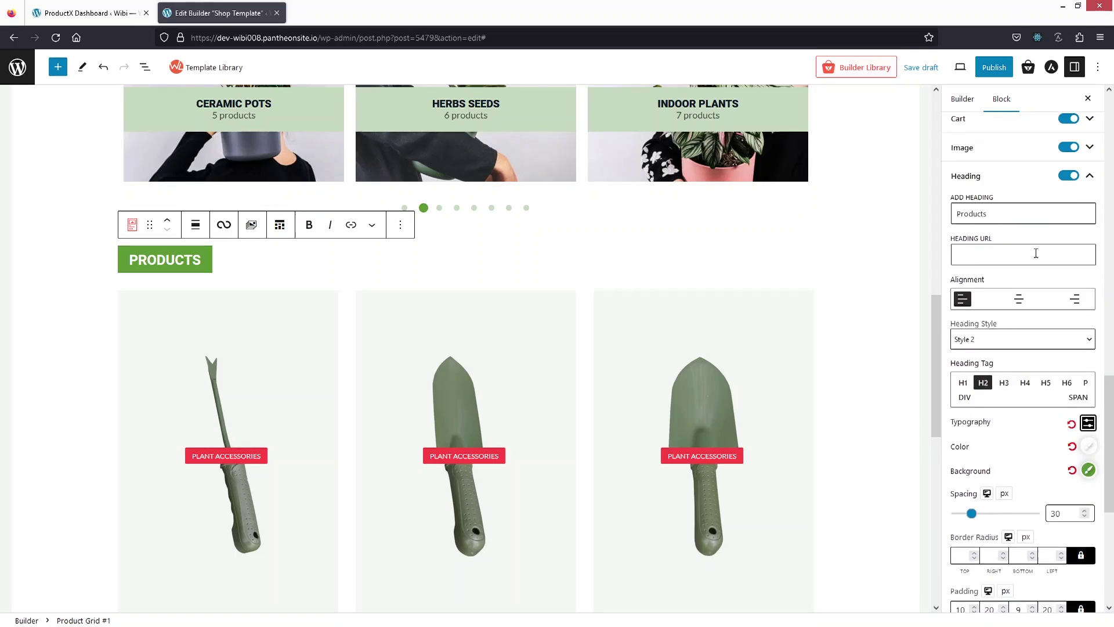
{"action": "left_click", "coordinate": [1020, 340]}
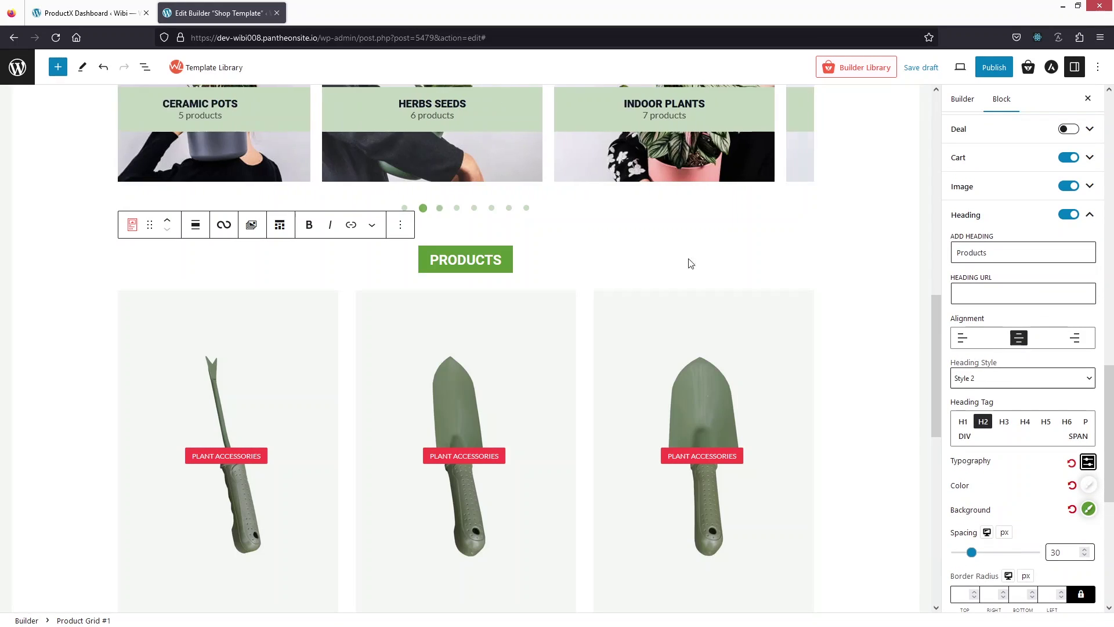
{"action": "scroll", "coordinate": [624, 235], "scroll_direction": "up", "scroll_amount": 5}
{"action": "scroll", "coordinate": [624, 235], "scroll_direction": "down", "scroll_amount": 7}
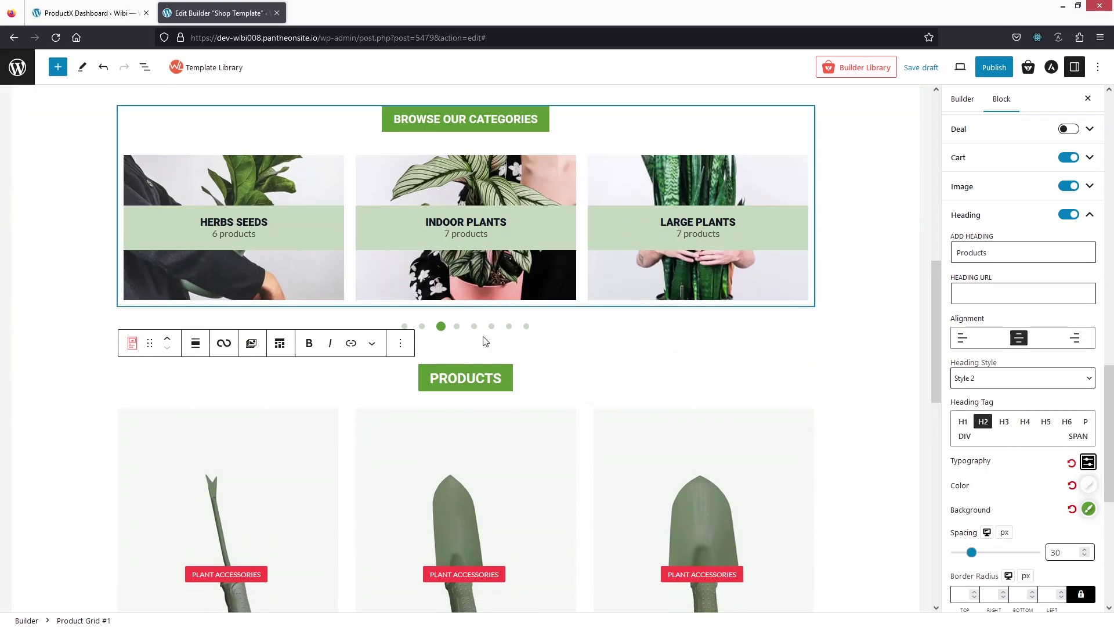
{"action": "left_click", "coordinate": [865, 401]}
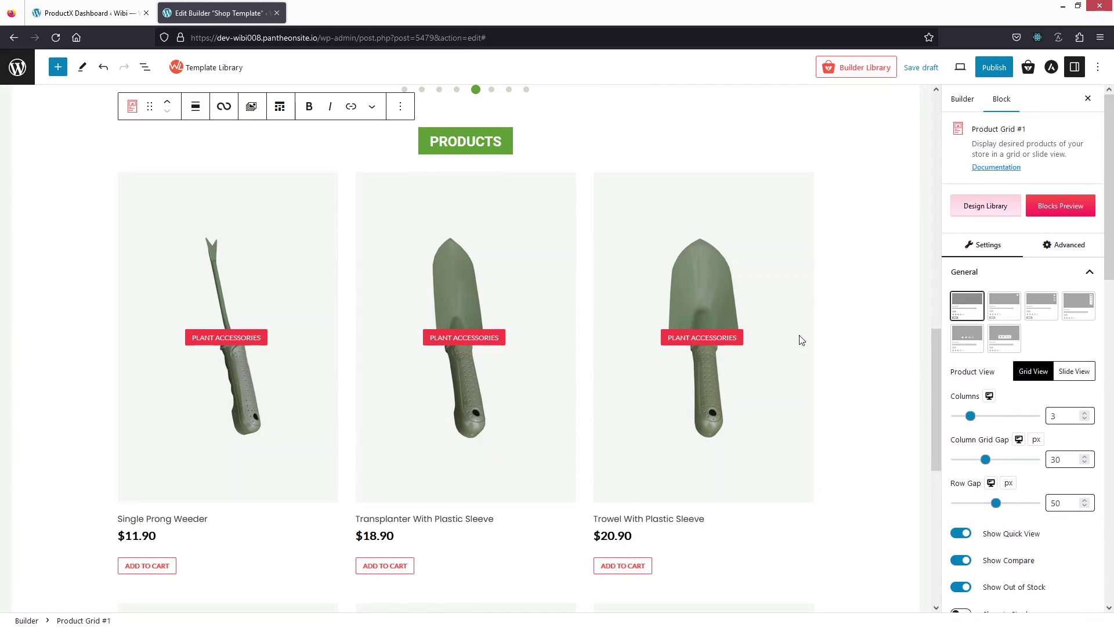
- Choose the fourth grid layout style for the Product Grid, giving three products per row
{"action": "scroll", "coordinate": [1039, 287], "scroll_direction": "down", "scroll_amount": 2}
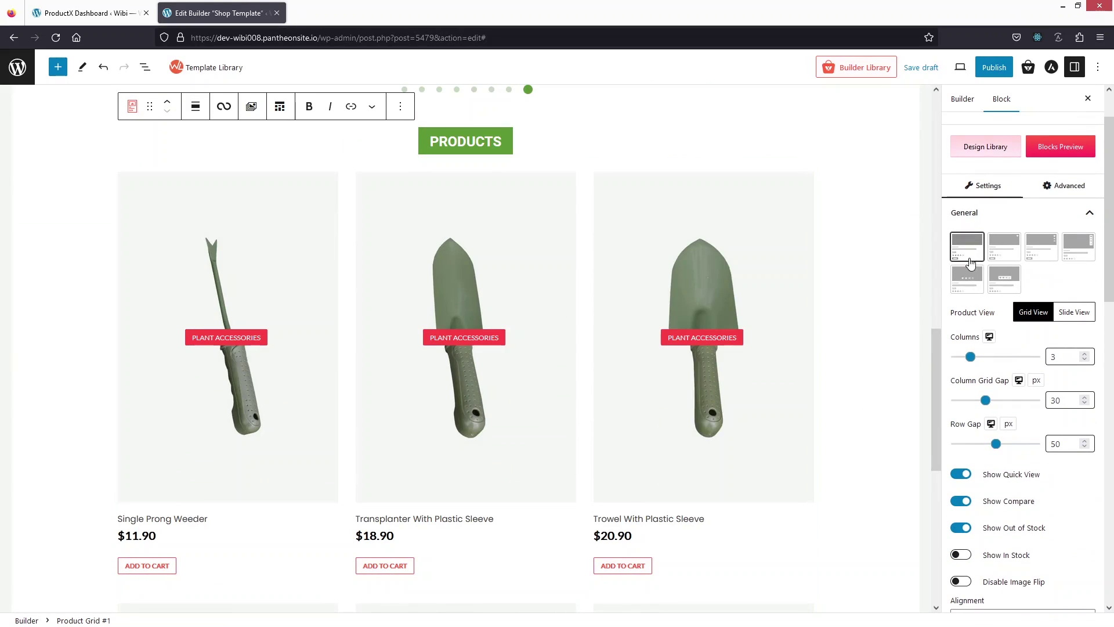
{"action": "left_click", "coordinate": [1004, 255]}
{"action": "left_click", "coordinate": [1034, 254]}
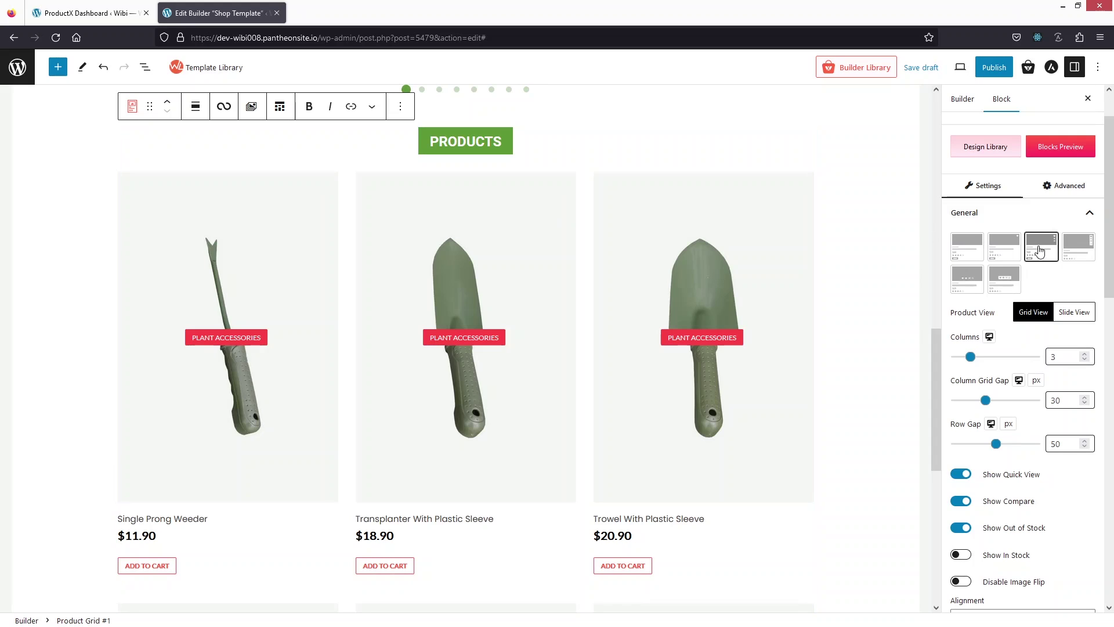
{"action": "left_click", "coordinate": [1078, 246]}
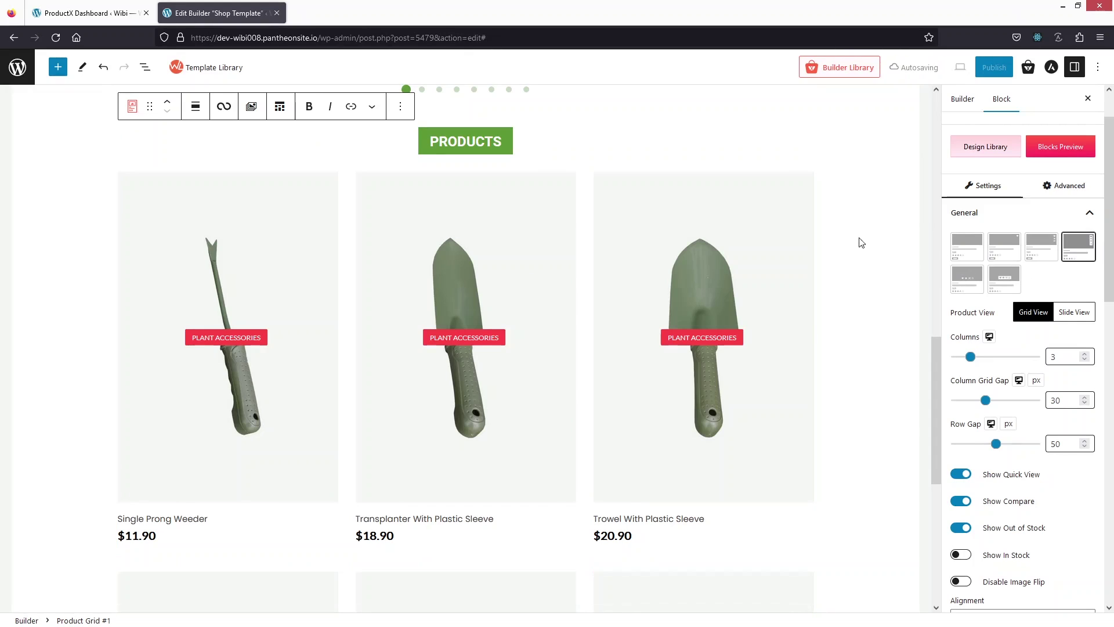
{"action": "left_click", "coordinate": [967, 279]}
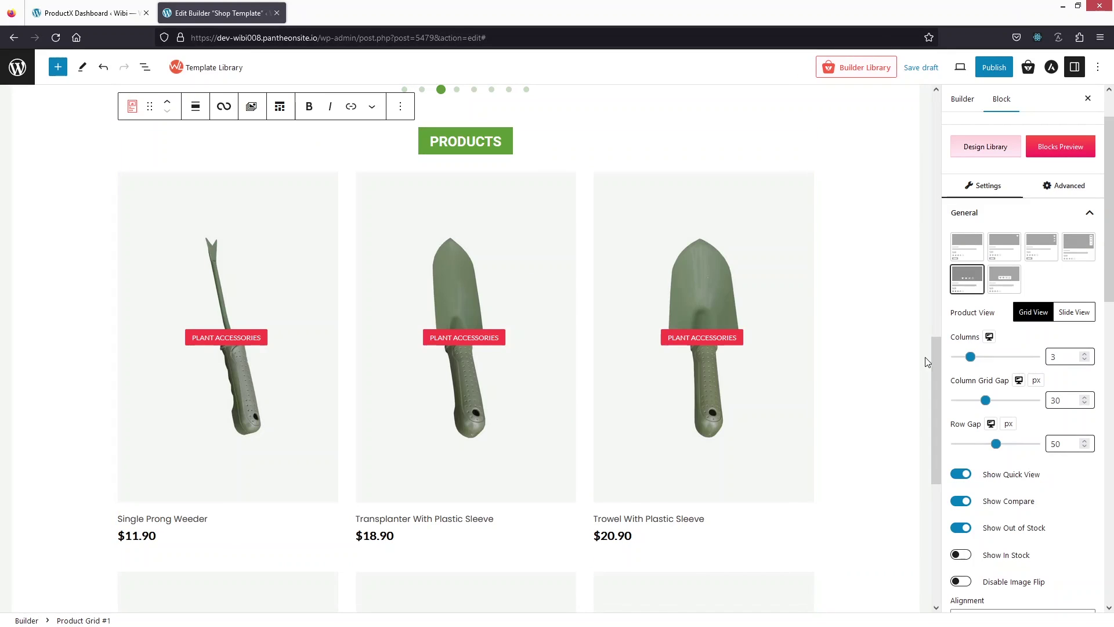
{"action": "left_click", "coordinate": [1076, 250]}
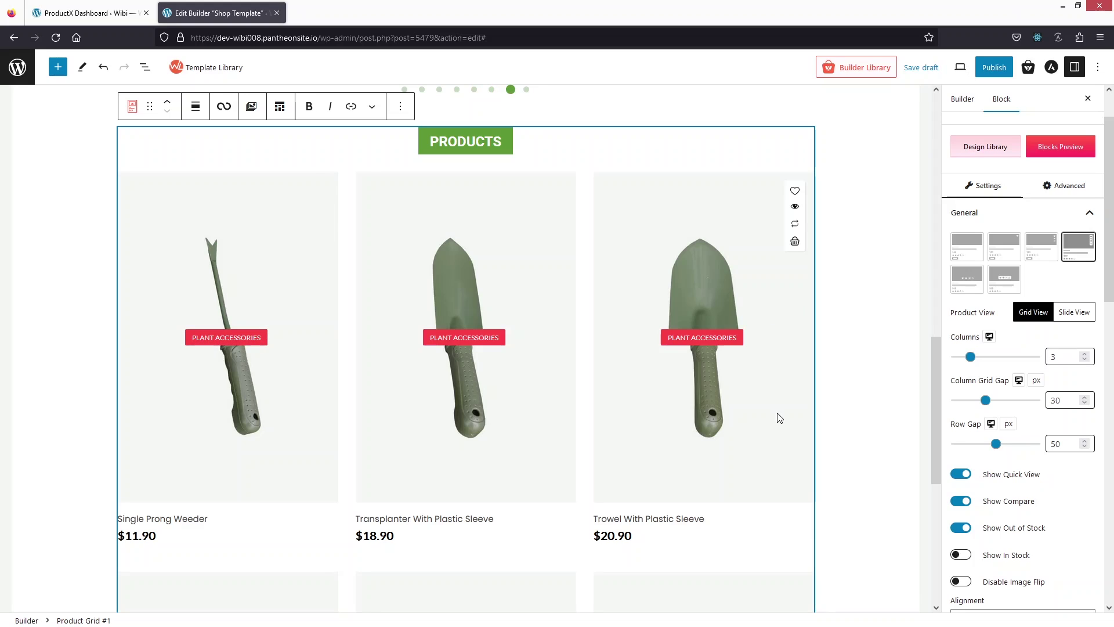
{"action": "left_click", "coordinate": [1090, 214]}
- Hide category badges on the product cards and turn on numbered pagination
{"action": "scroll", "coordinate": [1044, 459], "scroll_direction": "down", "scroll_amount": 4}
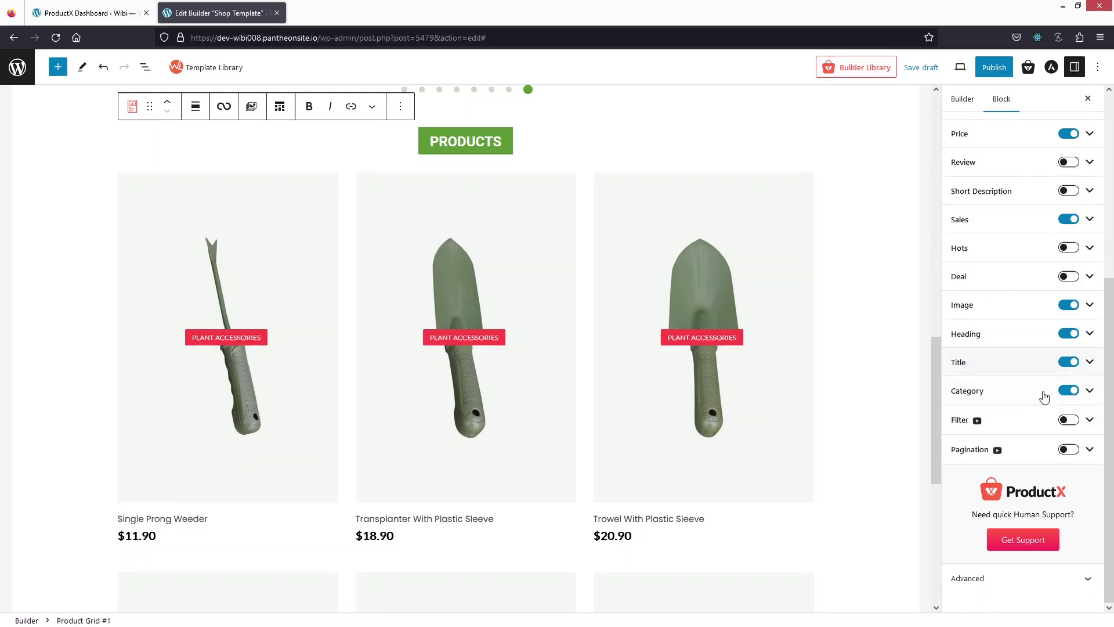
{"action": "left_click", "coordinate": [1068, 391]}
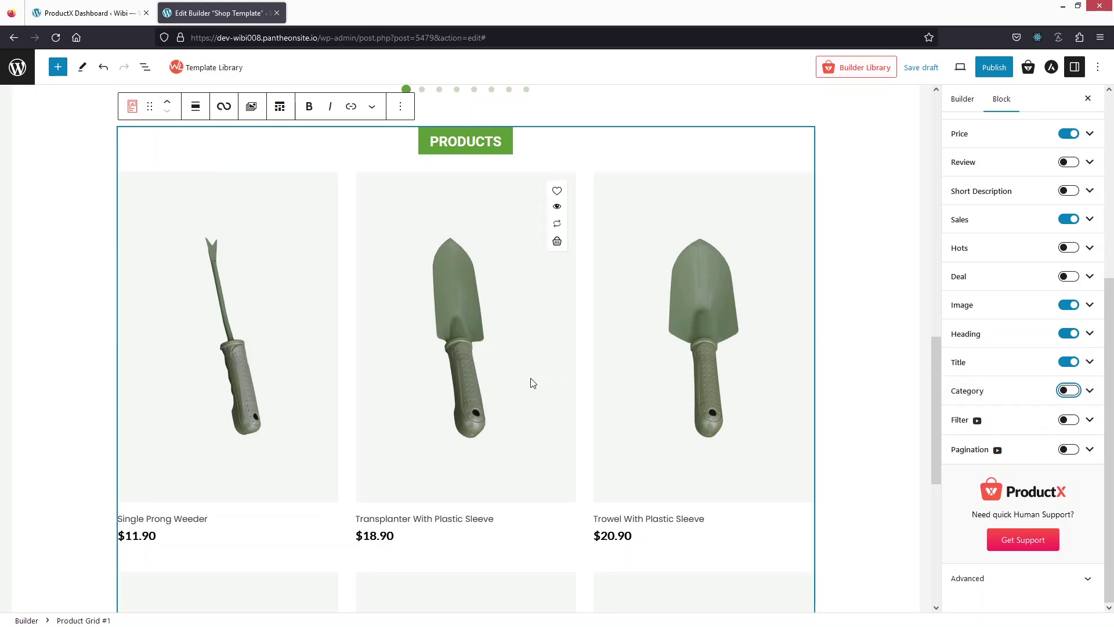
{"action": "left_click", "coordinate": [1068, 450]}
{"action": "scroll", "coordinate": [540, 371], "scroll_direction": "down", "scroll_amount": 7}
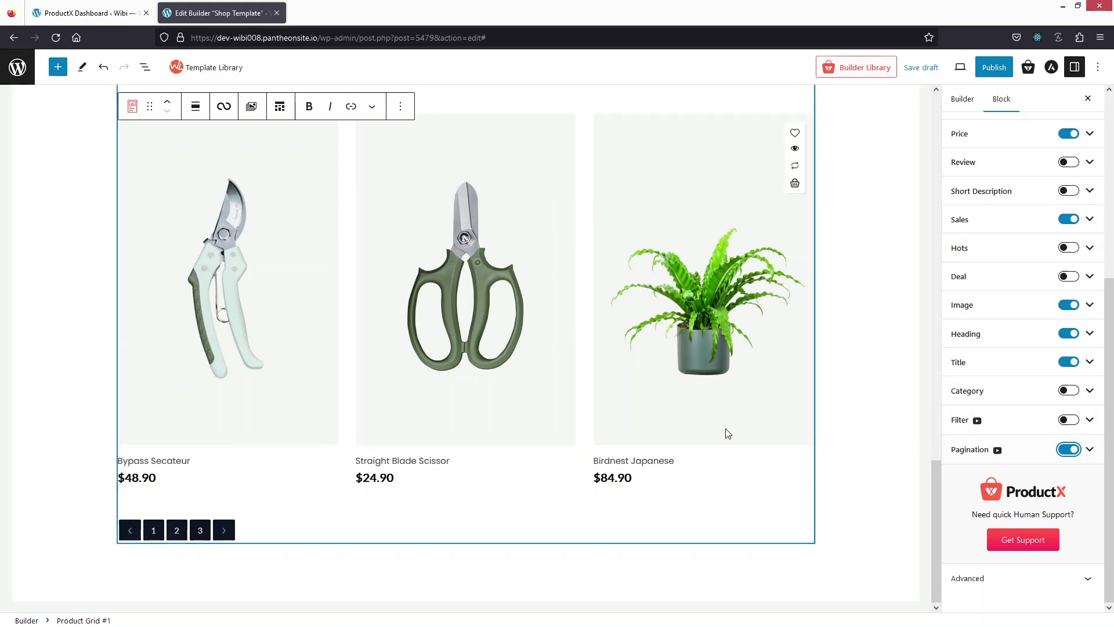
{"action": "left_click", "coordinate": [1088, 449]}
{"action": "scroll", "coordinate": [989, 418], "scroll_direction": "down", "scroll_amount": 5}
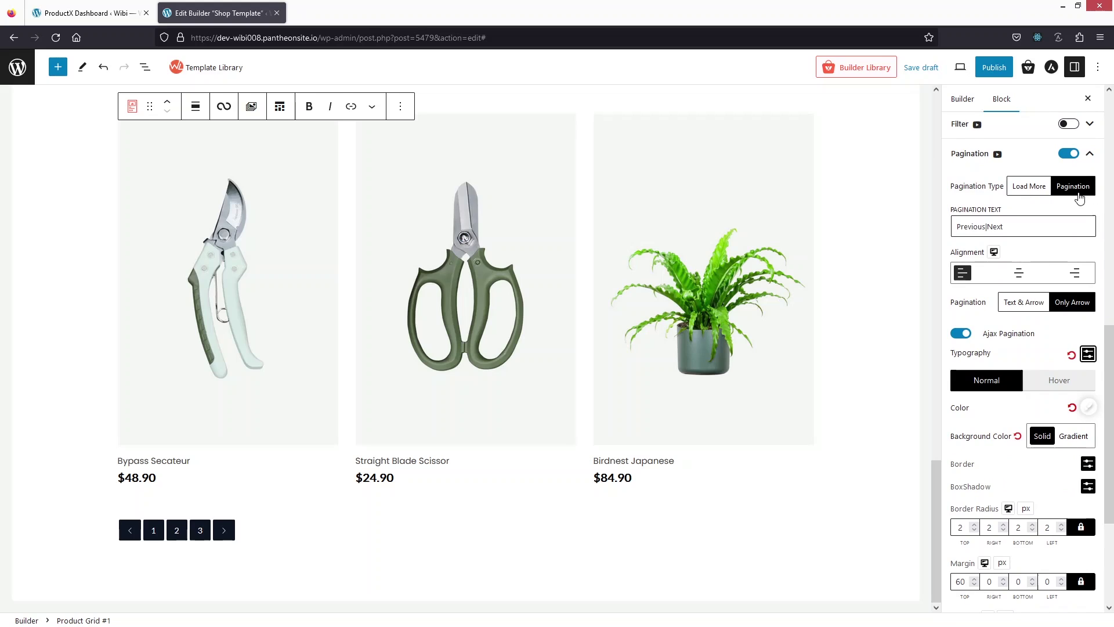
- Keep numbered page pagination after trying Load More, and centre it under the grid
{"action": "left_click", "coordinate": [1030, 187]}
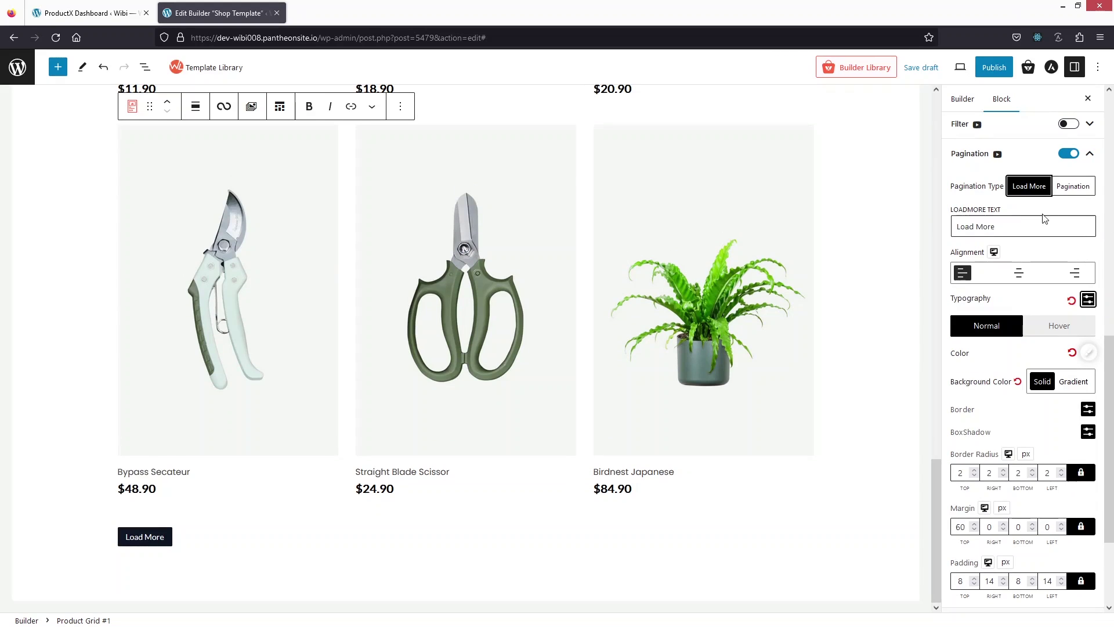
{"action": "left_click", "coordinate": [1071, 187]}
{"action": "scroll", "coordinate": [988, 255], "scroll_direction": "down", "scroll_amount": 2}
{"action": "scroll", "coordinate": [1015, 238], "scroll_direction": "up", "scroll_amount": 2}
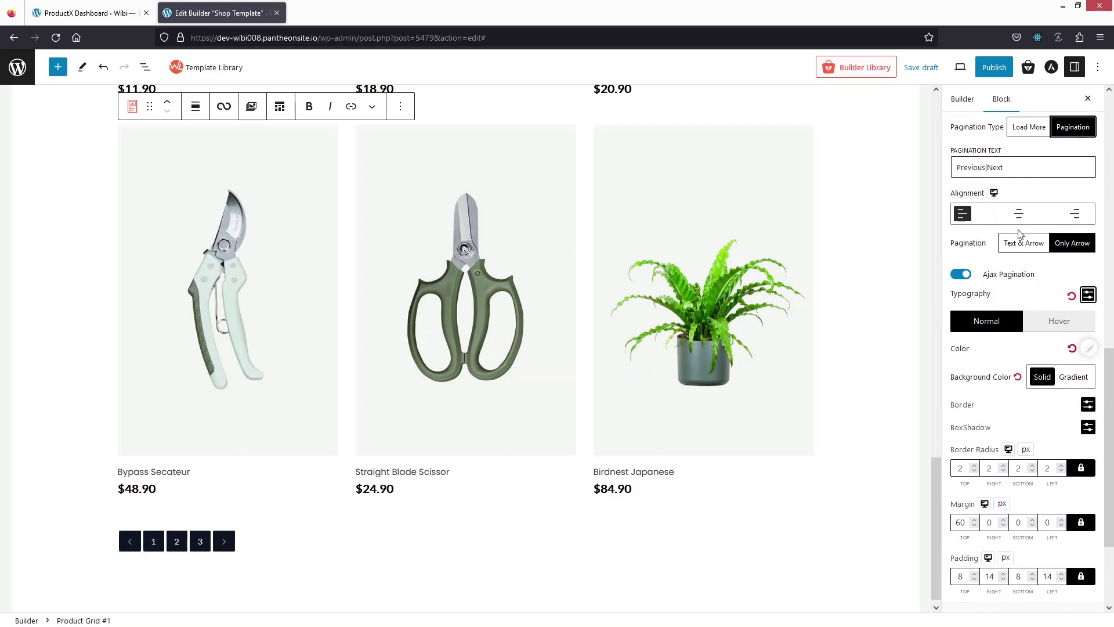
{"action": "left_click", "coordinate": [1018, 214]}
{"action": "scroll", "coordinate": [1015, 298], "scroll_direction": "down", "scroll_amount": 2}
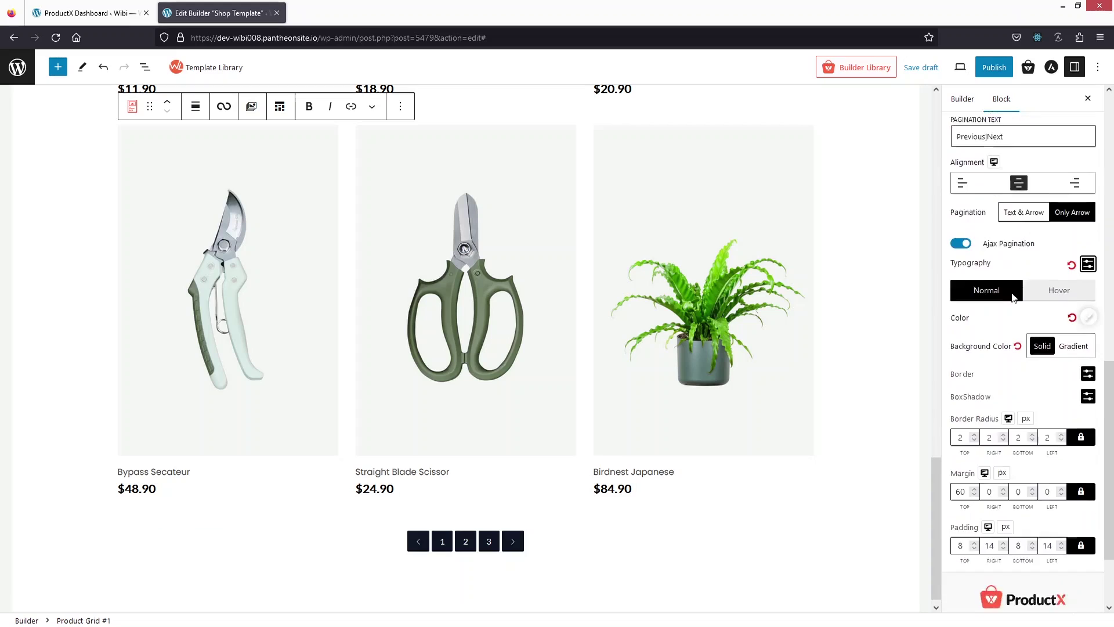
{"action": "scroll", "coordinate": [1062, 282], "scroll_direction": "down", "scroll_amount": 2}
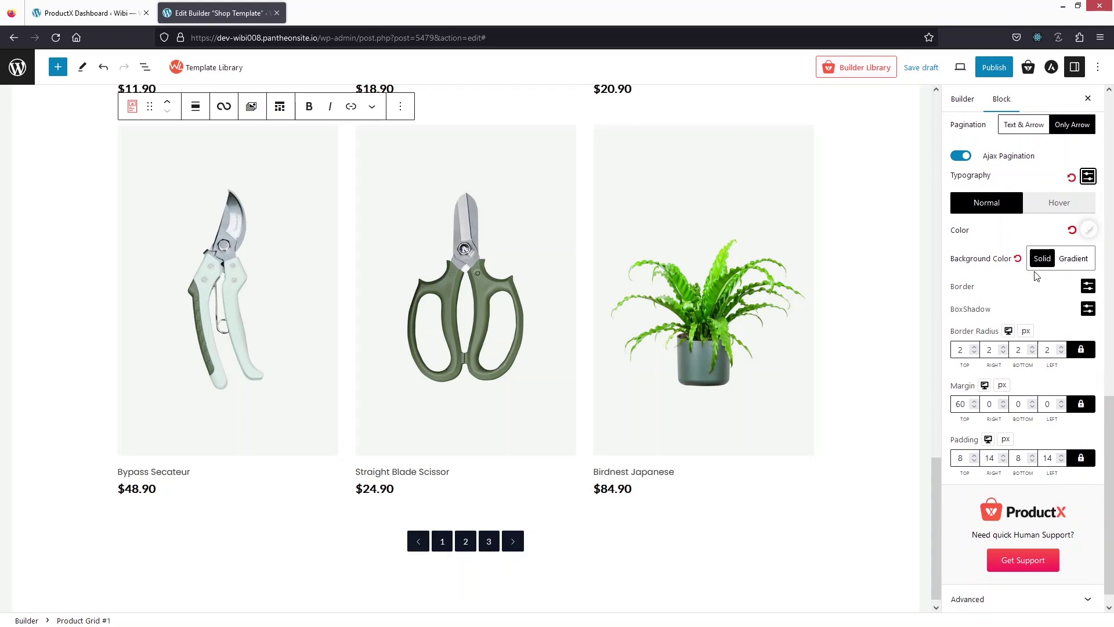
- Give the pagination light-green text and a green button background
{"action": "left_click", "coordinate": [1088, 230]}
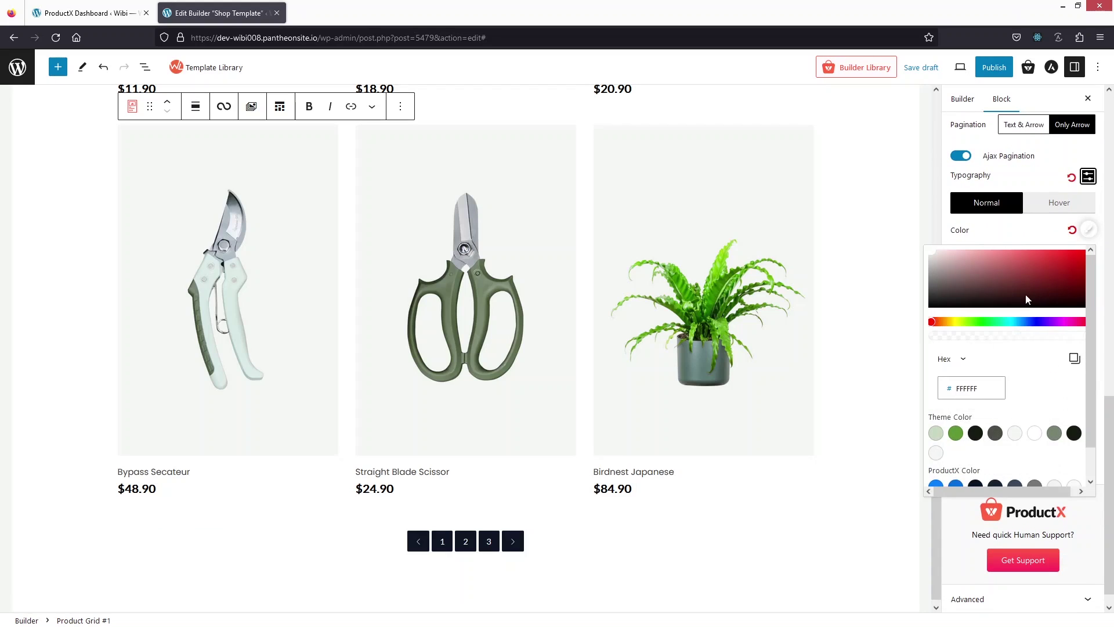
{"action": "left_click", "coordinate": [935, 433]}
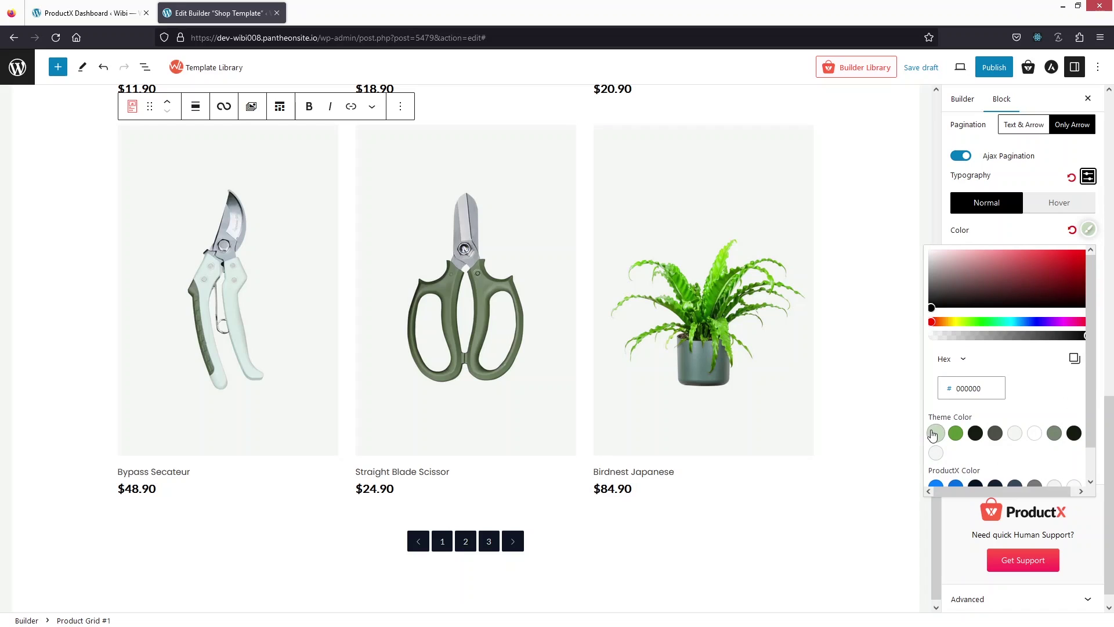
{"action": "left_click", "coordinate": [985, 229]}
{"action": "left_click", "coordinate": [1041, 260]}
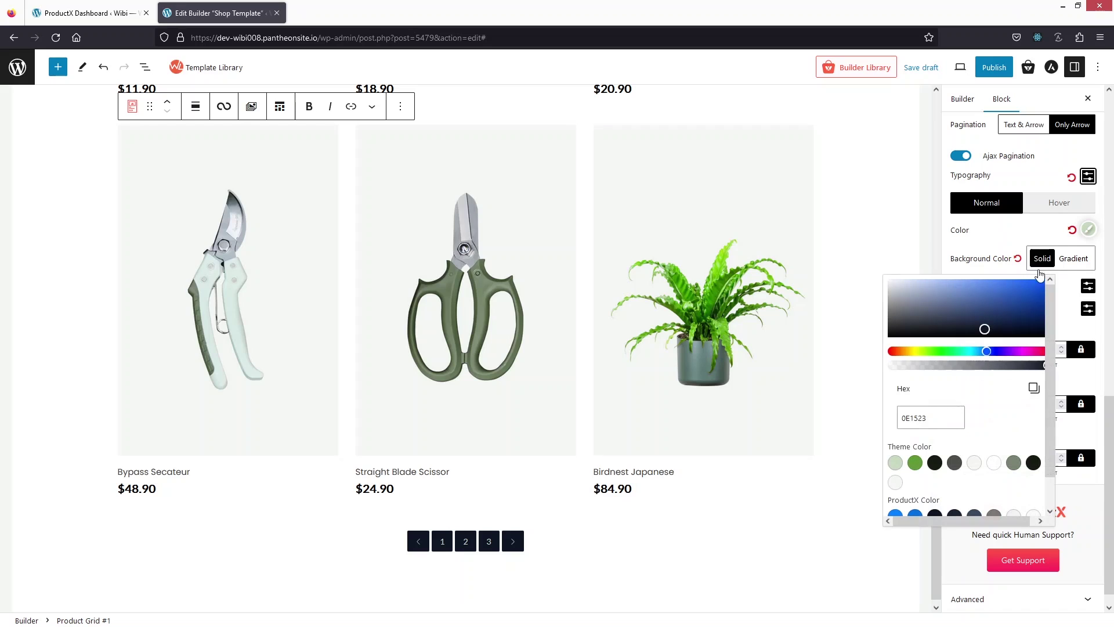
{"action": "left_click", "coordinate": [921, 462]}
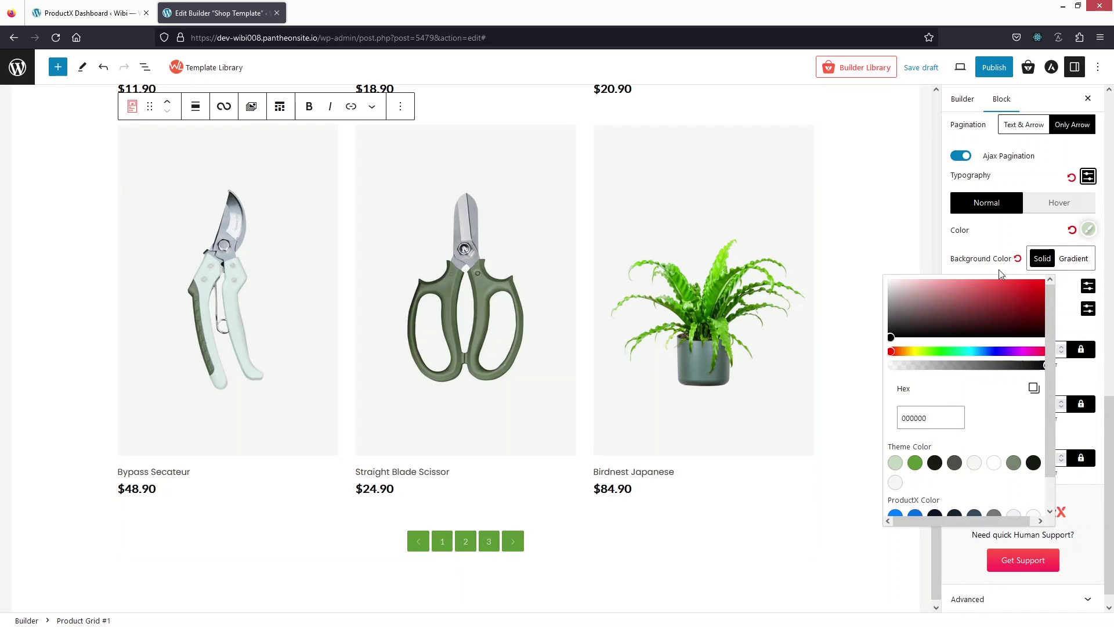
{"action": "left_click", "coordinate": [1112, 220]}
{"action": "left_click", "coordinate": [1092, 231]}
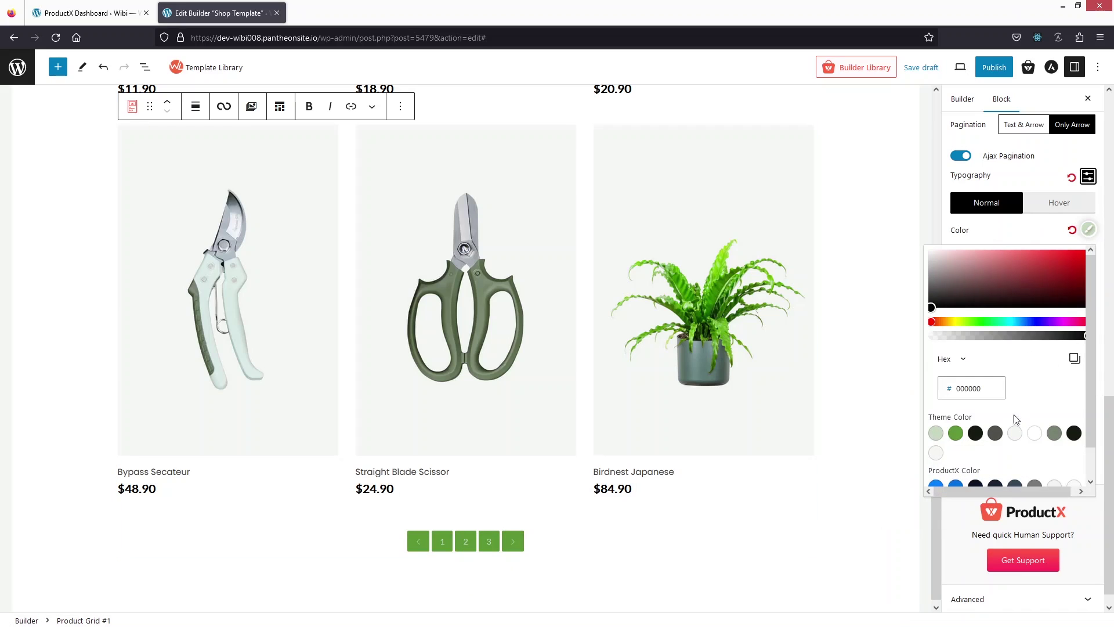
{"action": "left_click", "coordinate": [1043, 219]}
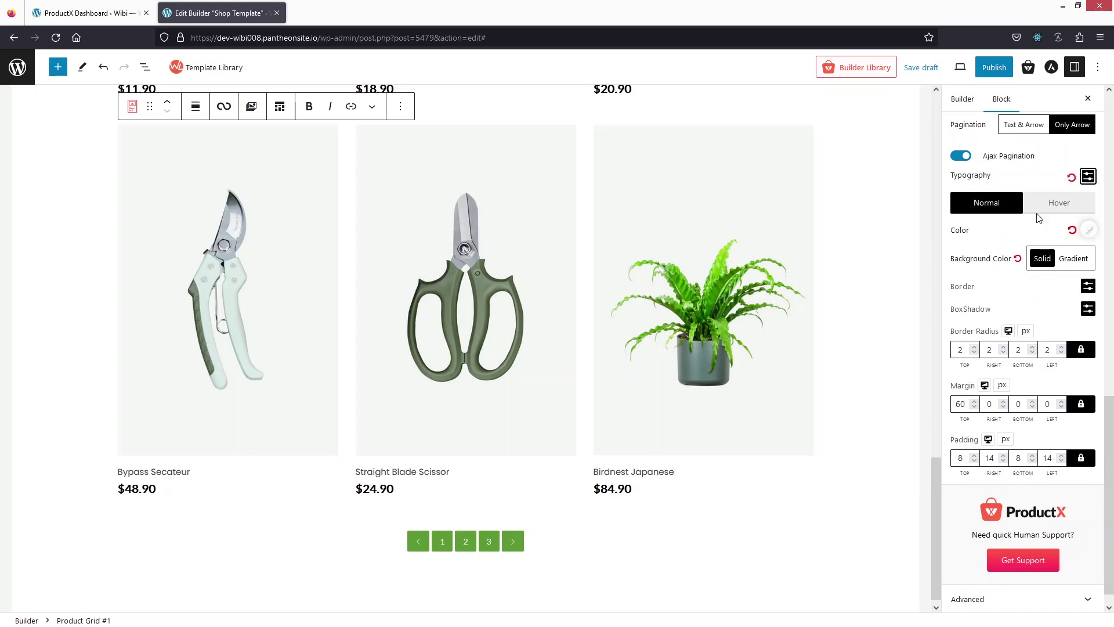
- Set the pagination hover background to light green and the hover text to green
{"action": "left_click", "coordinate": [1059, 203]}
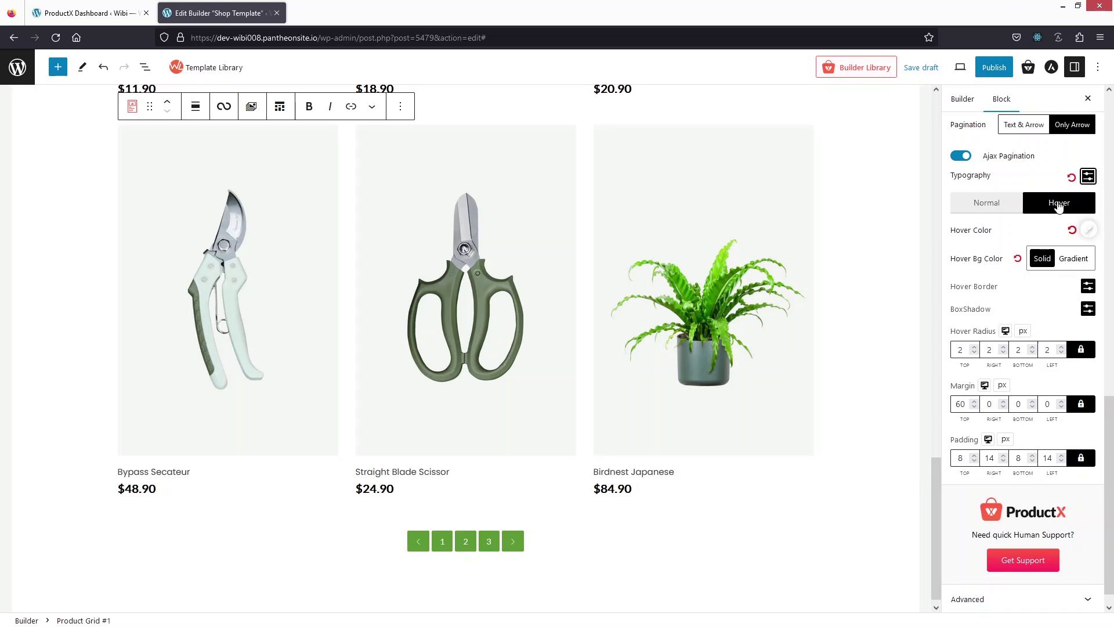
{"action": "left_click", "coordinate": [1043, 259]}
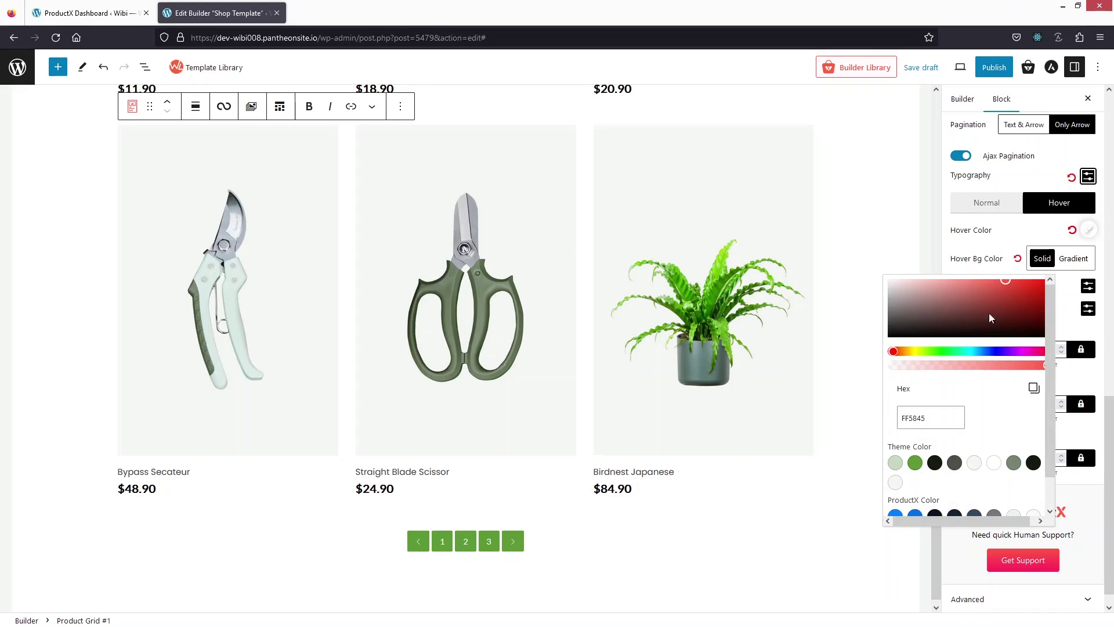
{"action": "left_click", "coordinate": [895, 467]}
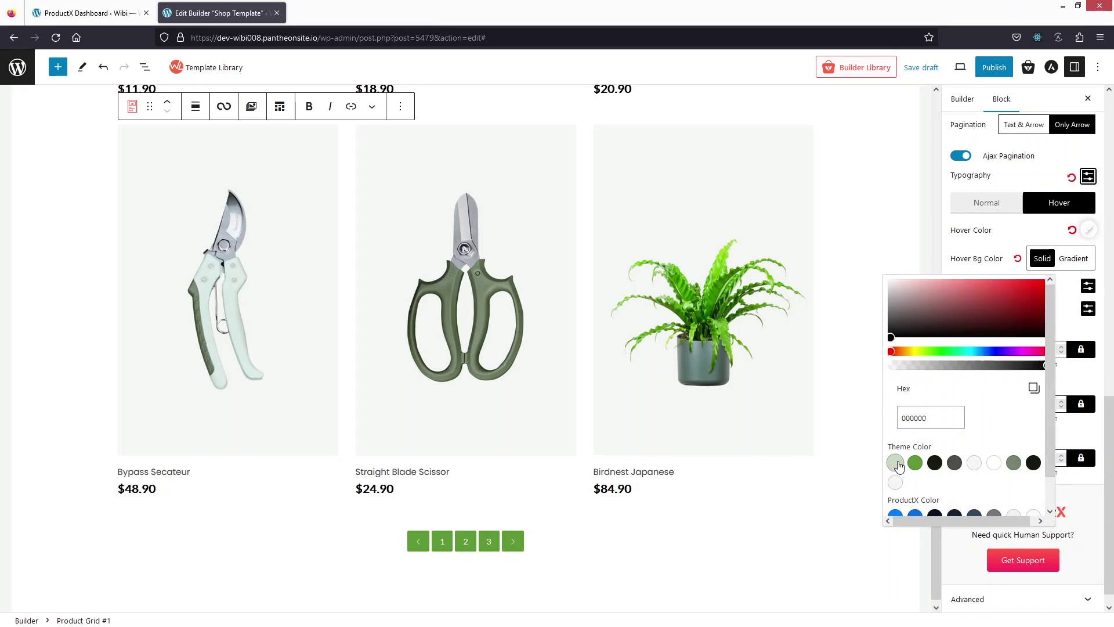
{"action": "left_click", "coordinate": [1089, 230]}
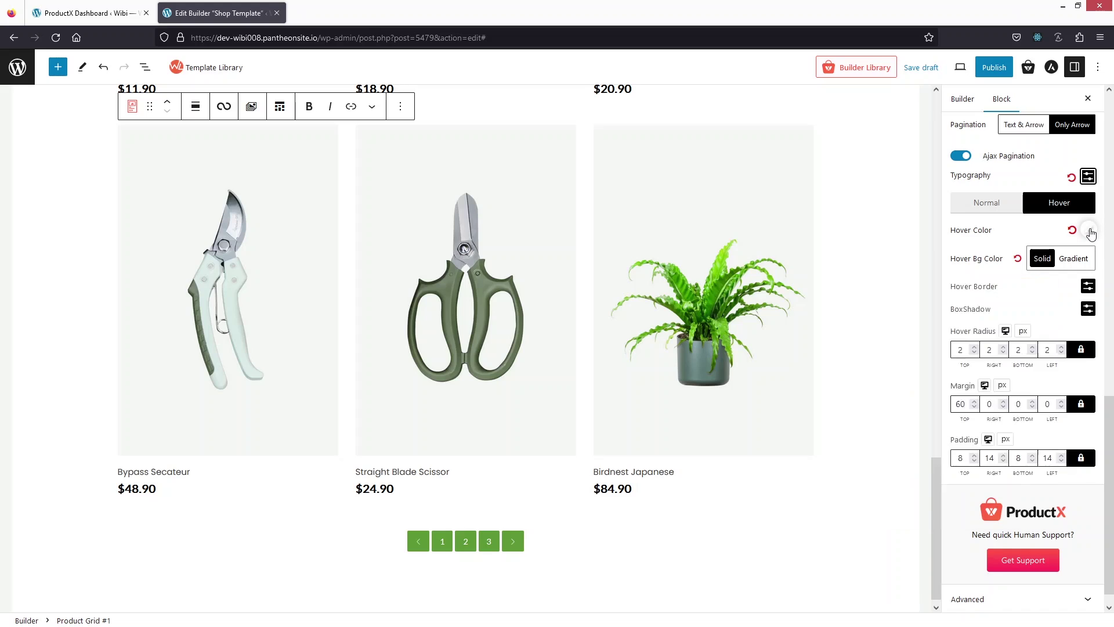
{"action": "left_click", "coordinate": [1089, 230]}
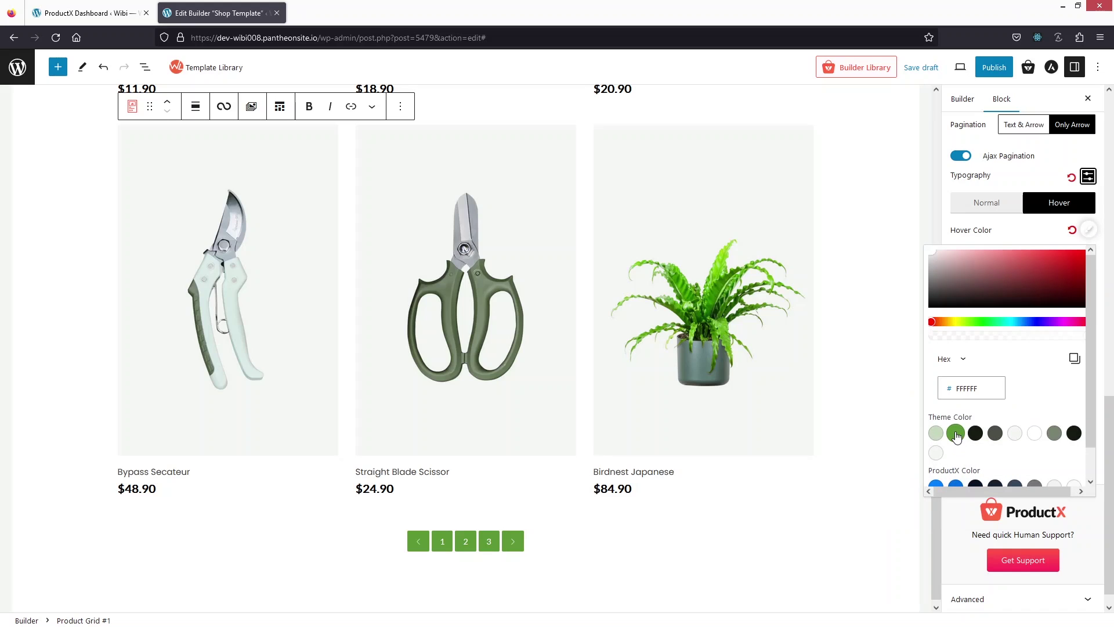
{"action": "left_click", "coordinate": [955, 434]}
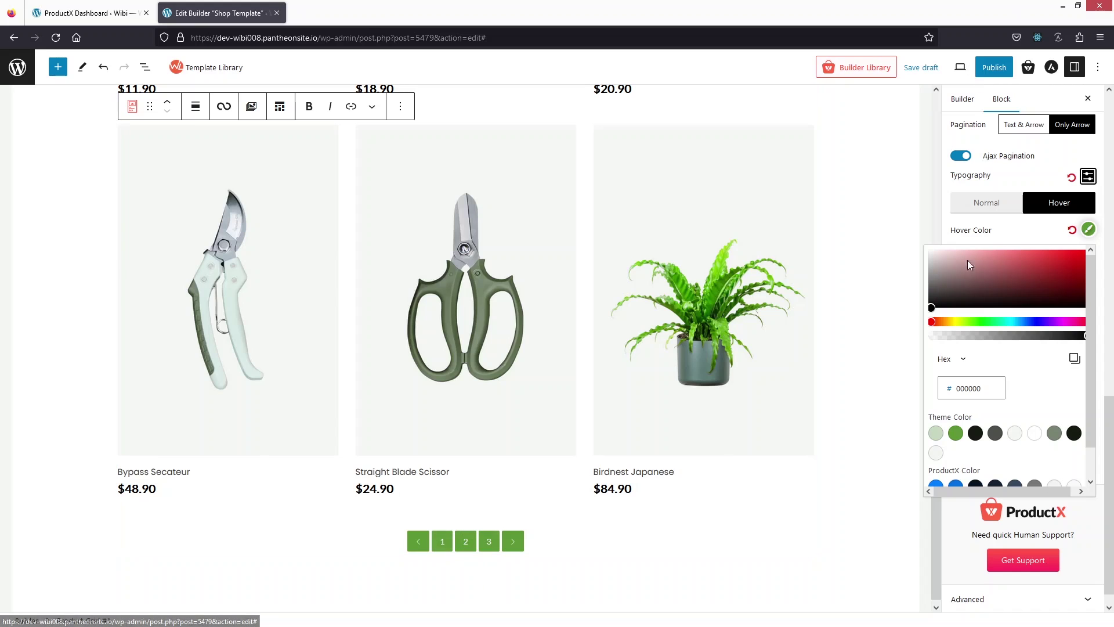
{"action": "left_click", "coordinate": [1014, 228]}
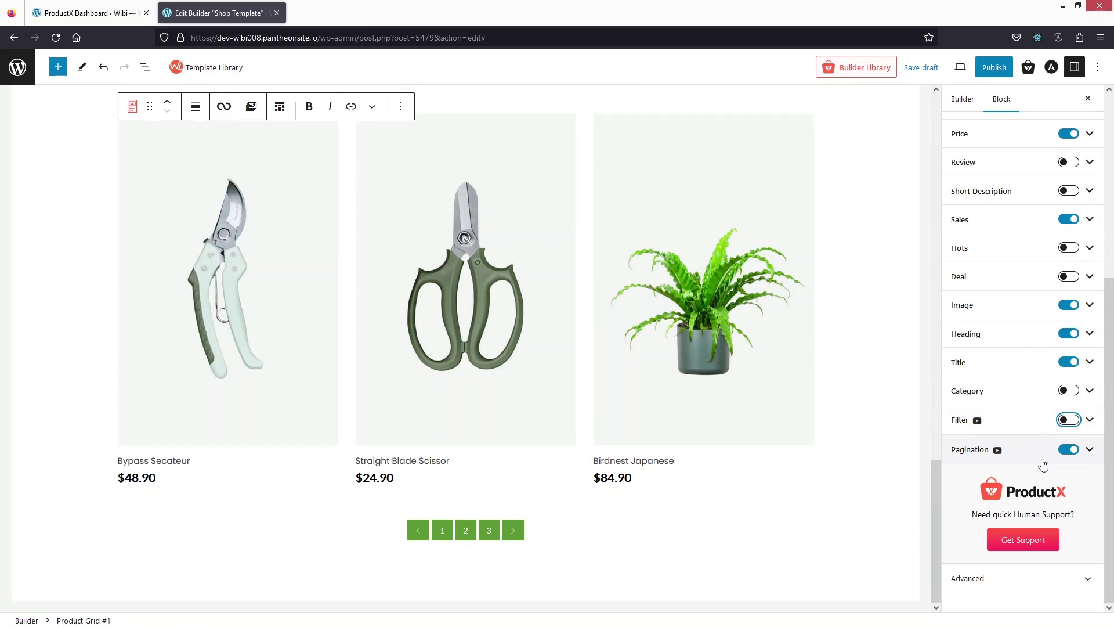
- Try a category filter bar above the products, then switch it back off
{"action": "left_click", "coordinate": [1068, 420]}
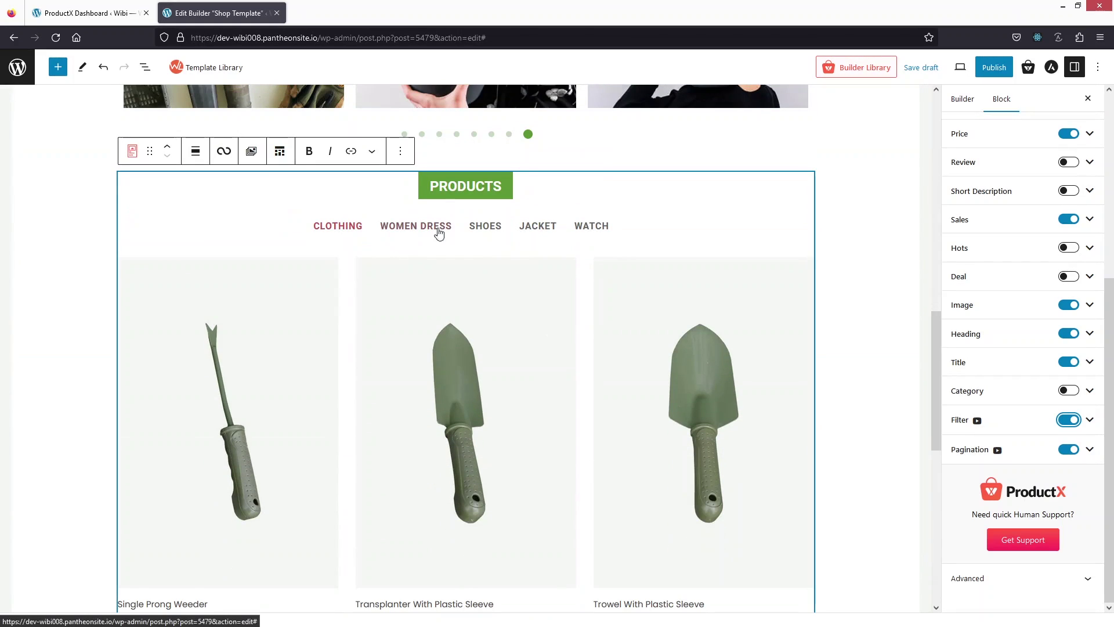
{"action": "left_click", "coordinate": [1089, 420]}
{"action": "scroll", "coordinate": [1020, 406], "scroll_direction": "down", "scroll_amount": 4}
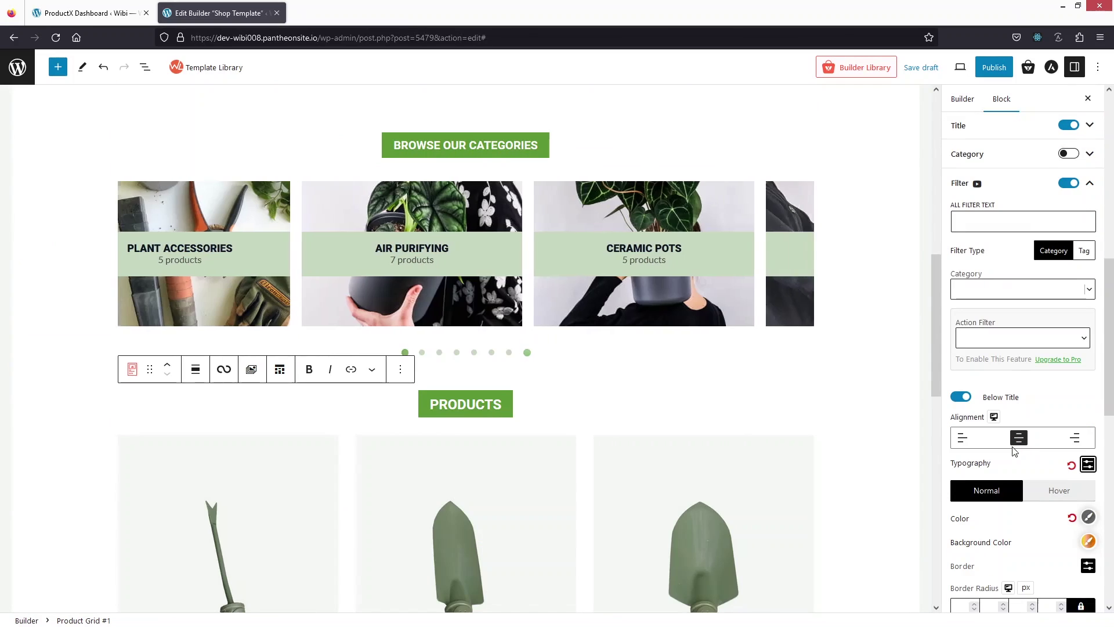
{"action": "scroll", "coordinate": [1013, 308], "scroll_direction": "down", "scroll_amount": 3}
{"action": "scroll", "coordinate": [1011, 402], "scroll_direction": "up", "scroll_amount": 10}
{"action": "scroll", "coordinate": [1011, 400], "scroll_direction": "down", "scroll_amount": 4}
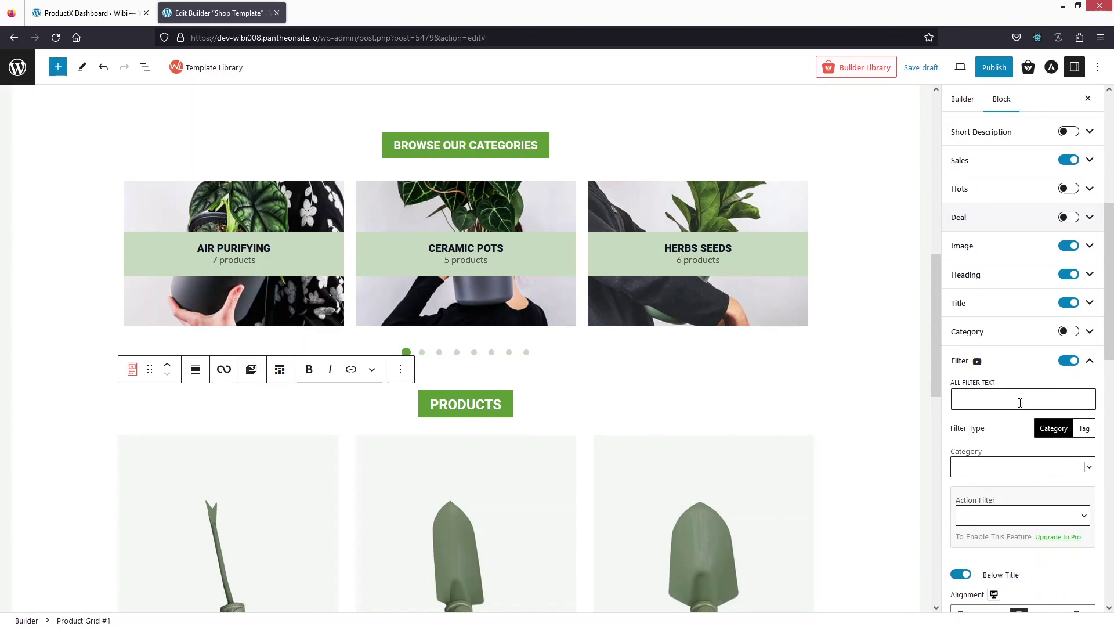
{"action": "left_click", "coordinate": [1070, 361]}
{"action": "scroll", "coordinate": [1065, 371], "scroll_direction": "up", "scroll_amount": 3}
{"action": "scroll", "coordinate": [1058, 377], "scroll_direction": "down", "scroll_amount": 2}
{"action": "scroll", "coordinate": [1061, 380], "scroll_direction": "up", "scroll_amount": 1}
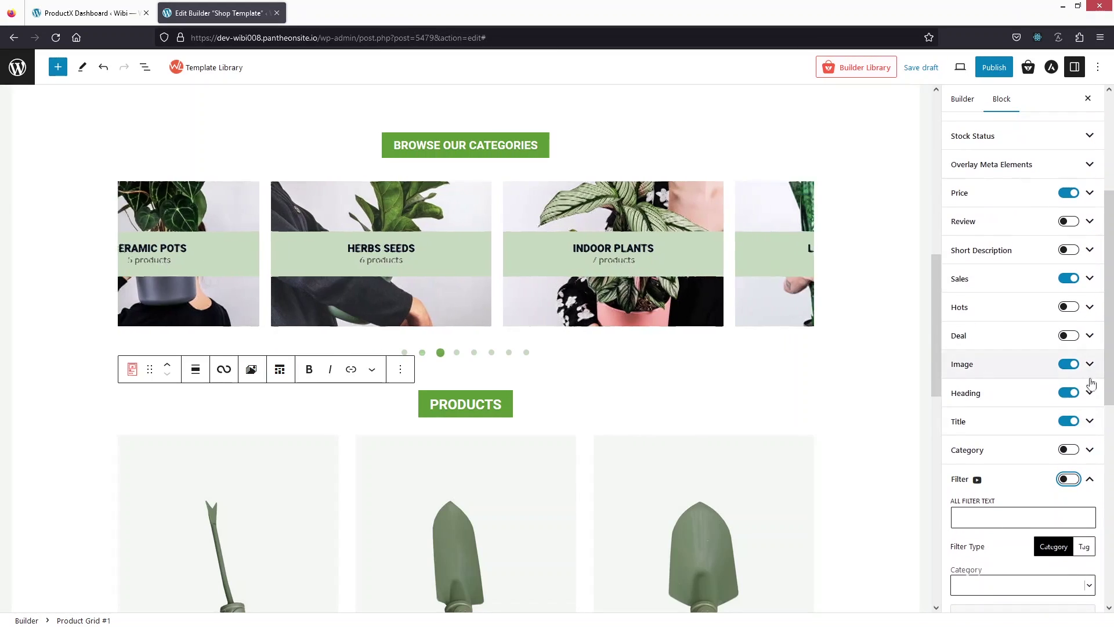
- Review the product image settings, collapse them, and scroll back to the top
{"action": "left_click", "coordinate": [1088, 365]}
{"action": "scroll", "coordinate": [1056, 308], "scroll_direction": "down", "scroll_amount": 2}
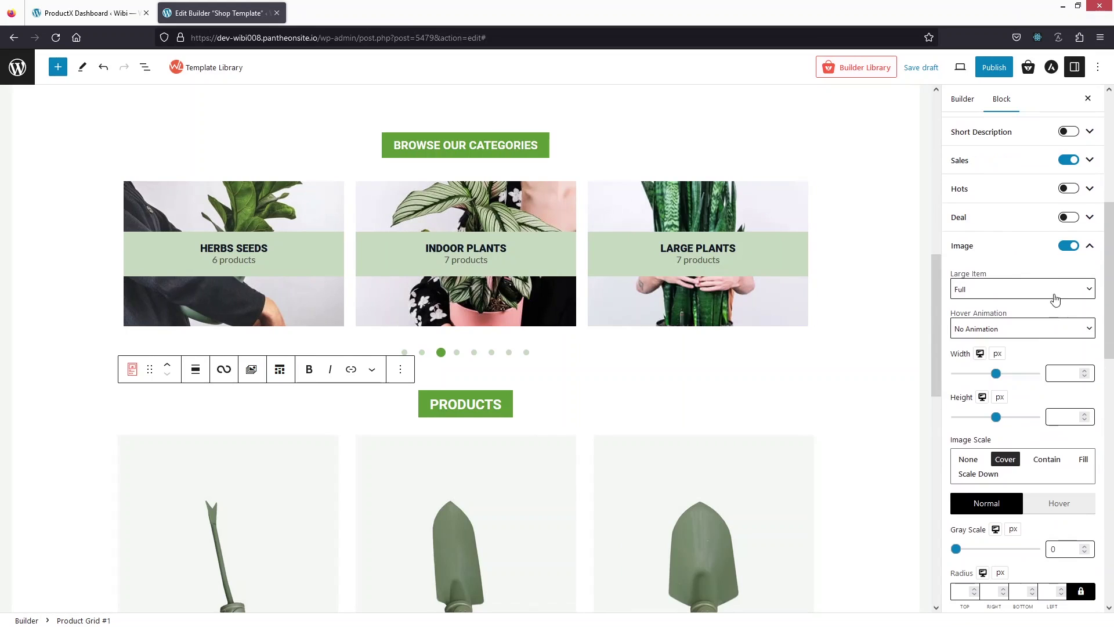
{"action": "scroll", "coordinate": [1053, 301], "scroll_direction": "down", "scroll_amount": 2}
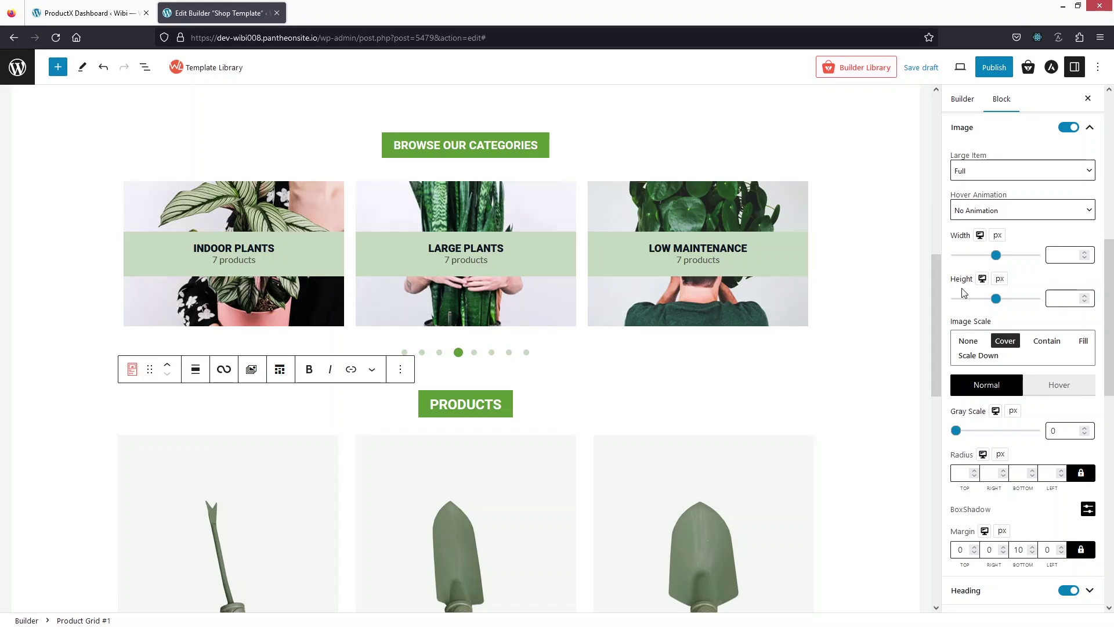
{"action": "scroll", "coordinate": [963, 290], "scroll_direction": "down", "scroll_amount": 2}
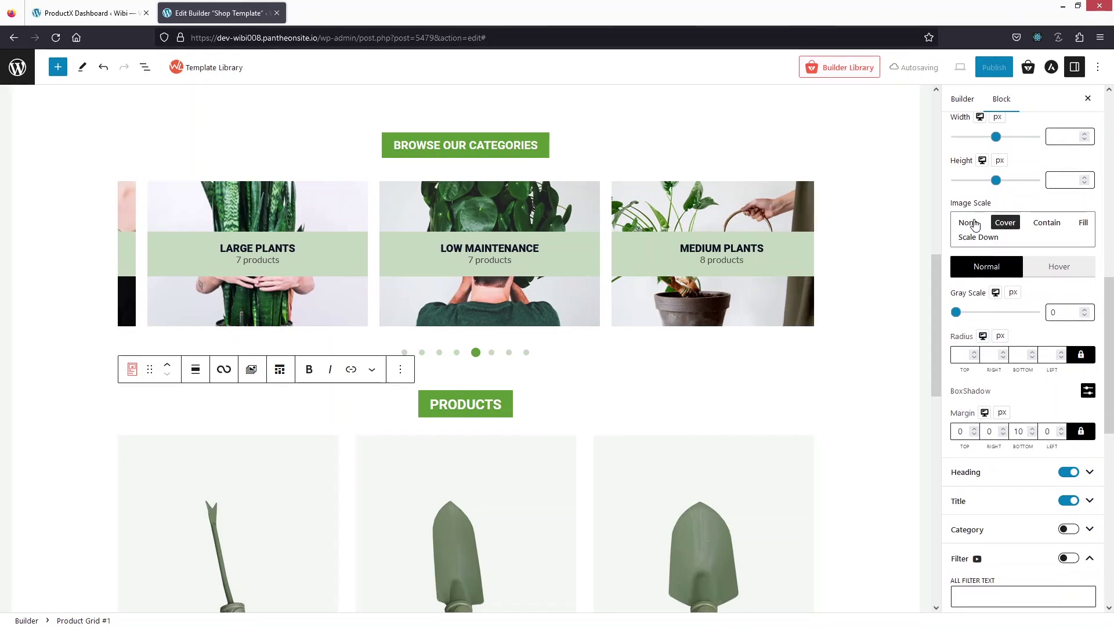
{"action": "scroll", "coordinate": [1004, 279], "scroll_direction": "down", "scroll_amount": 1}
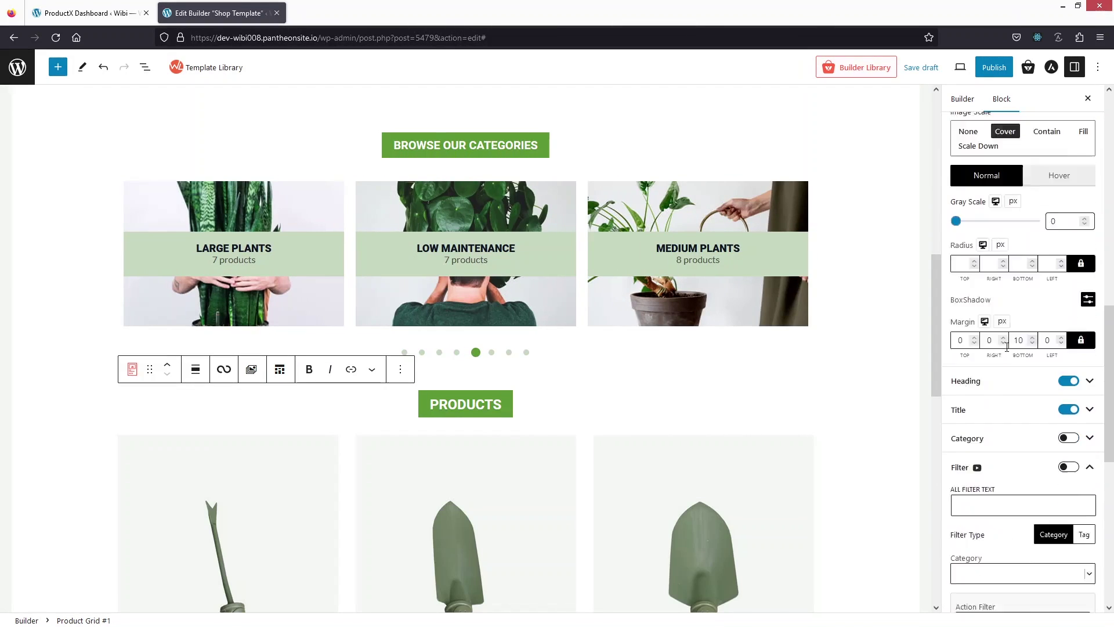
{"action": "scroll", "coordinate": [1035, 351], "scroll_direction": "up", "scroll_amount": 1}
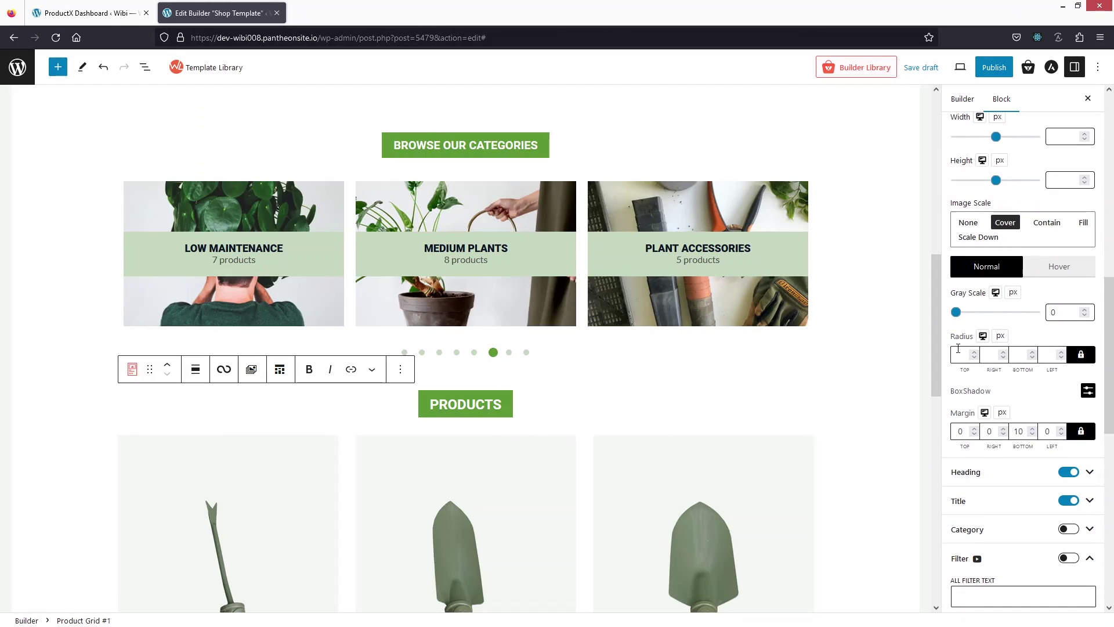
{"action": "scroll", "coordinate": [1067, 256], "scroll_direction": "up", "scroll_amount": 3}
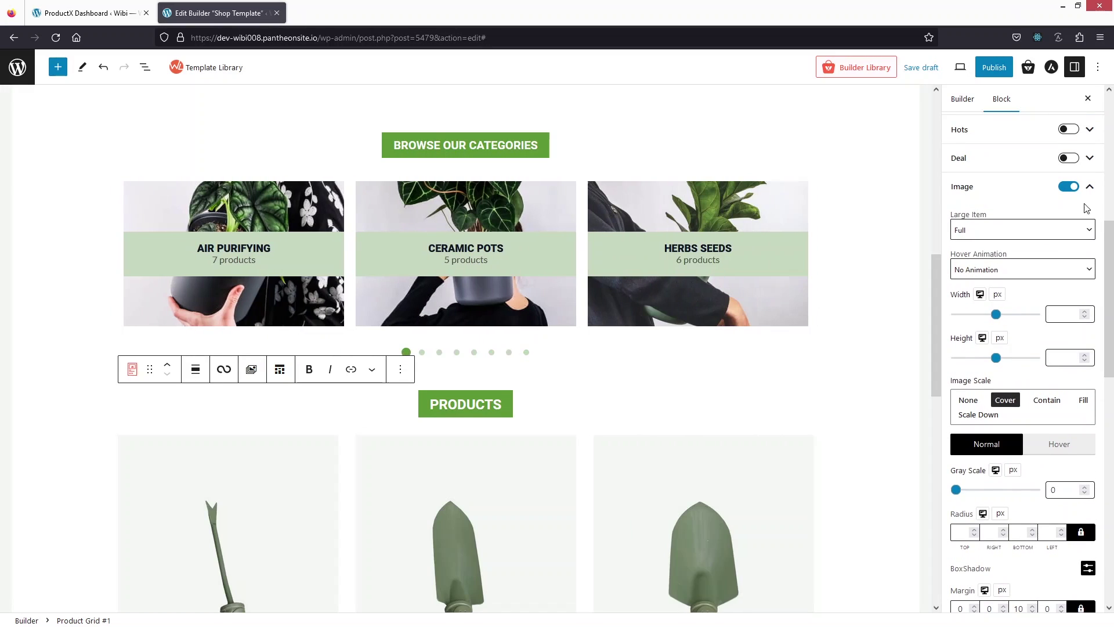
{"action": "left_click", "coordinate": [1090, 186]}
{"action": "scroll", "coordinate": [1079, 325], "scroll_direction": "up", "scroll_amount": 3}
{"action": "scroll", "coordinate": [638, 428], "scroll_direction": "down", "scroll_amount": 10}
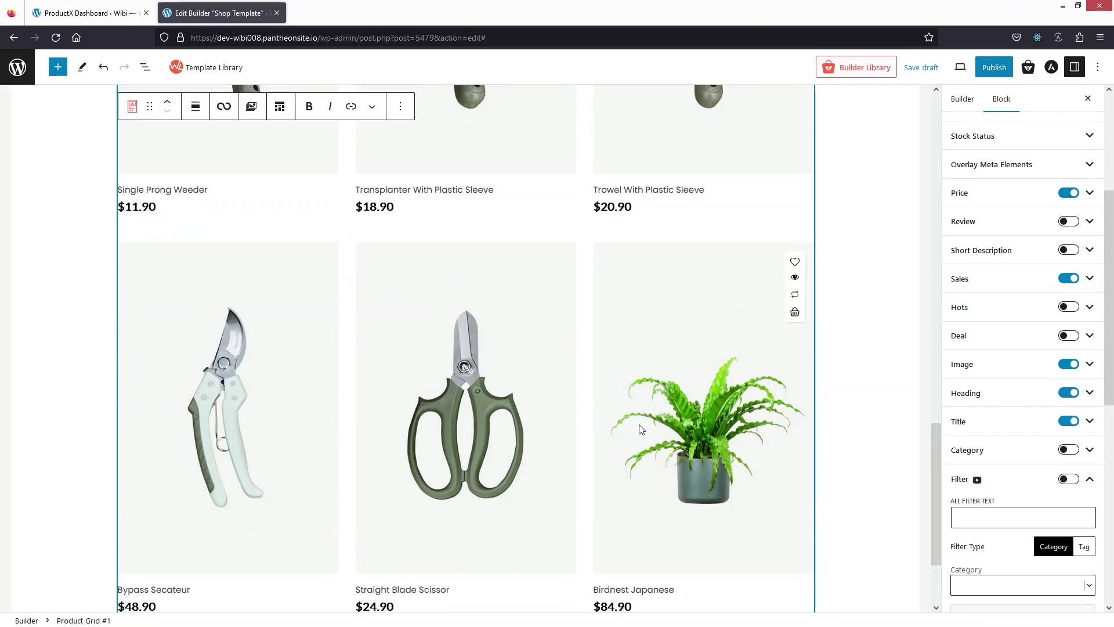
{"action": "scroll", "coordinate": [638, 427], "scroll_direction": "up", "scroll_amount": 3}
{"action": "scroll", "coordinate": [639, 428], "scroll_direction": "up", "scroll_amount": 3}
{"action": "scroll", "coordinate": [1032, 343], "scroll_direction": "up", "scroll_amount": 2}
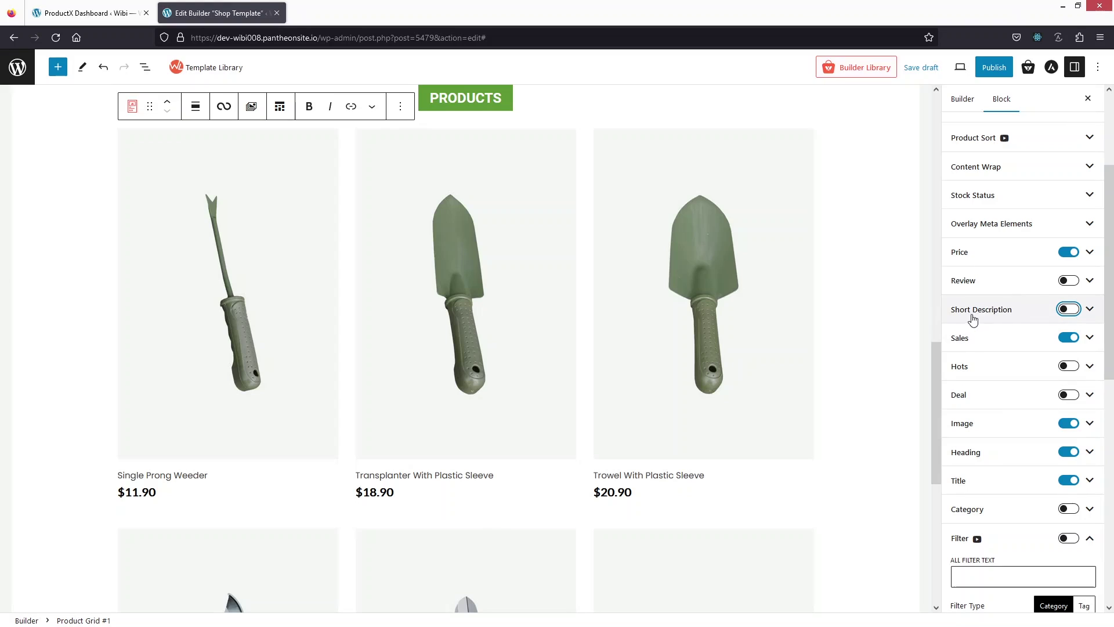
{"action": "scroll", "coordinate": [1047, 286], "scroll_direction": "up", "scroll_amount": 3}
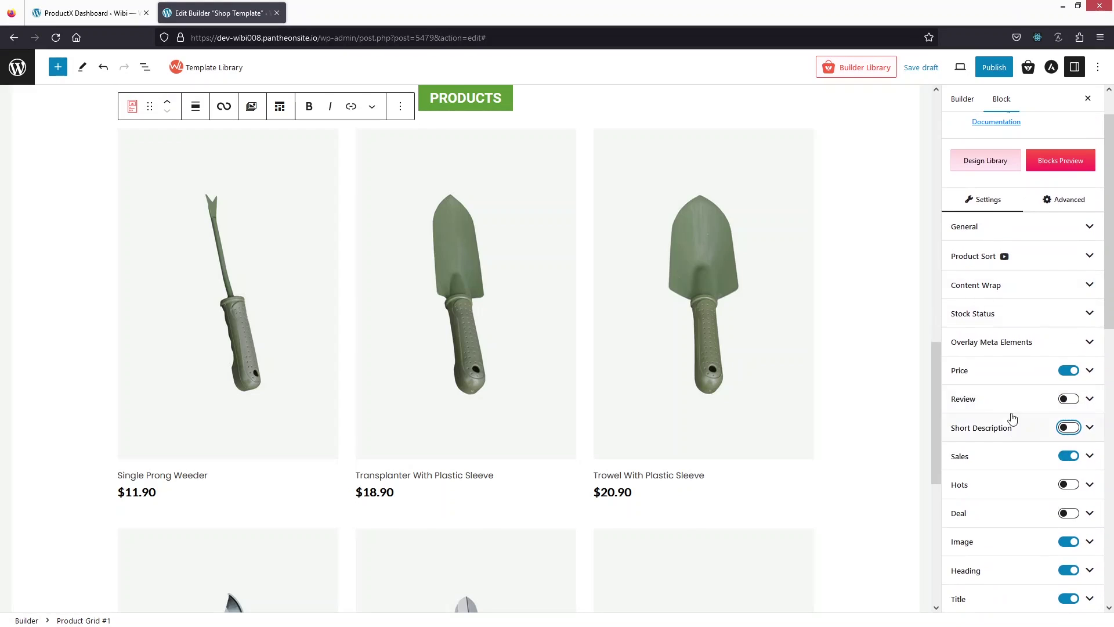
- Set the Content Wrap background to solid with the light-green theme swatch
{"action": "left_click", "coordinate": [1087, 343]}
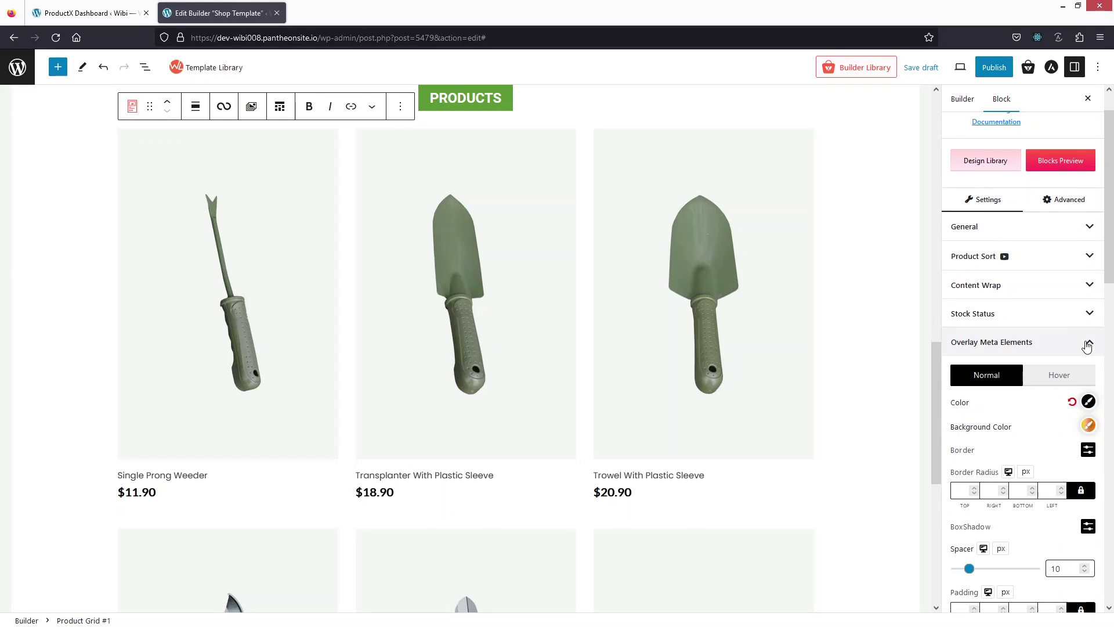
{"action": "left_click", "coordinate": [1087, 345]}
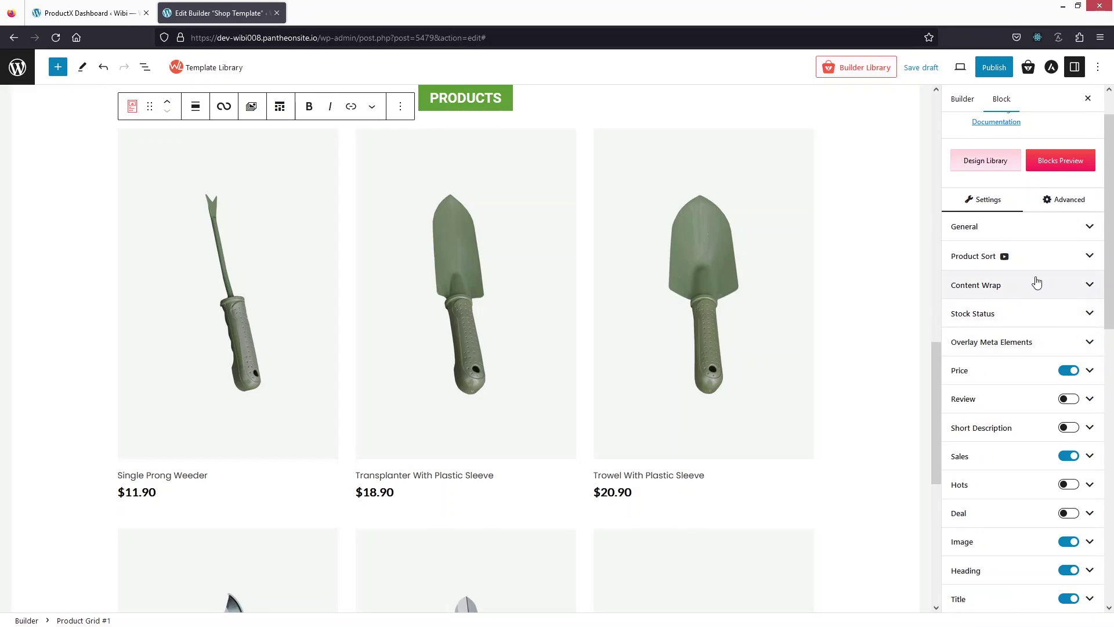
{"action": "left_click", "coordinate": [1090, 285]}
{"action": "scroll", "coordinate": [1049, 386], "scroll_direction": "down", "scroll_amount": 2}
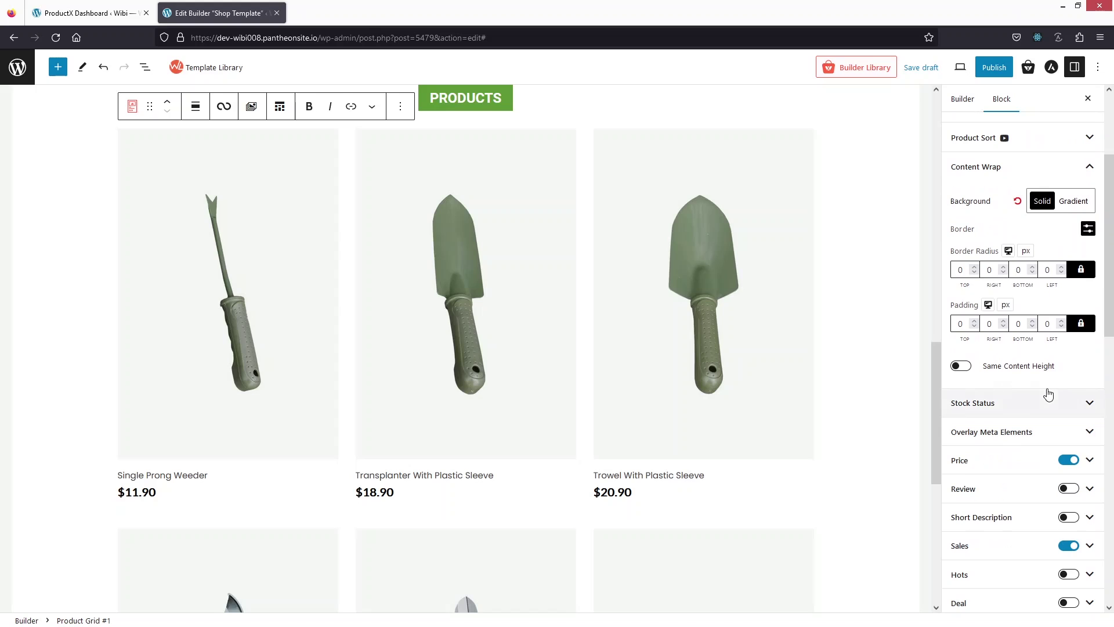
{"action": "left_click", "coordinate": [1038, 206]}
{"action": "left_click", "coordinate": [894, 407]}
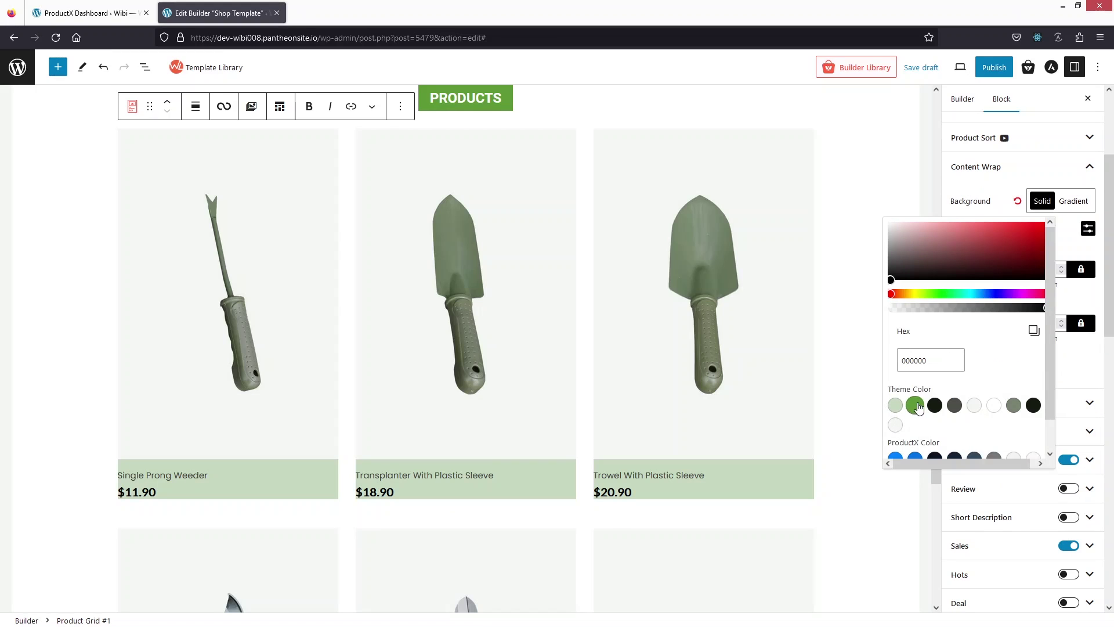
{"action": "left_click", "coordinate": [915, 407]}
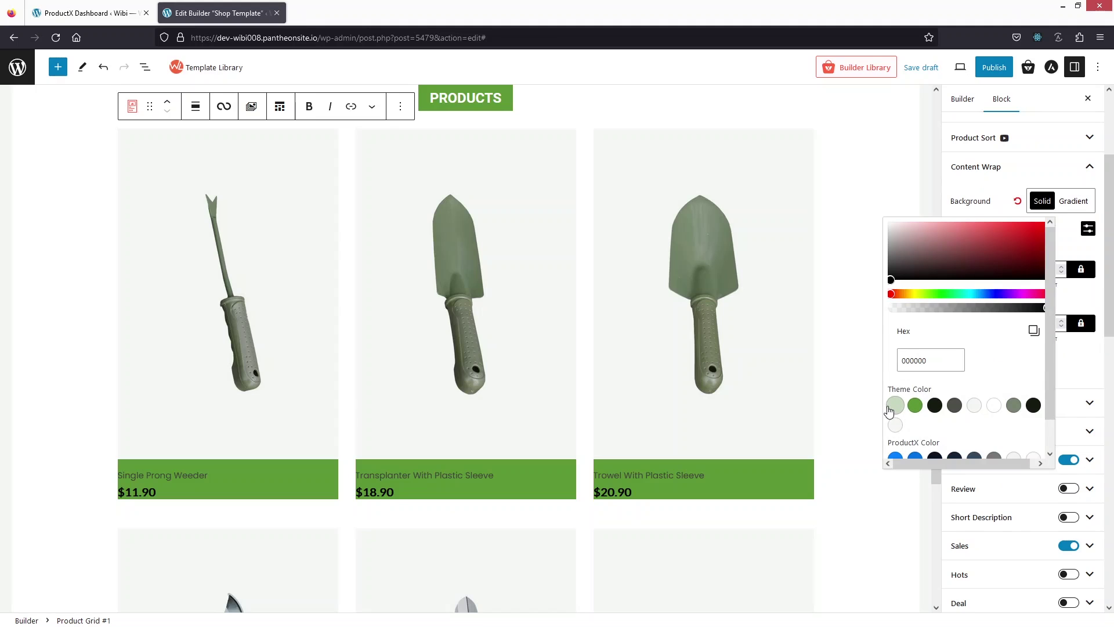
{"action": "left_click", "coordinate": [895, 406]}
{"action": "scroll", "coordinate": [936, 373], "scroll_direction": "down", "scroll_amount": 2}
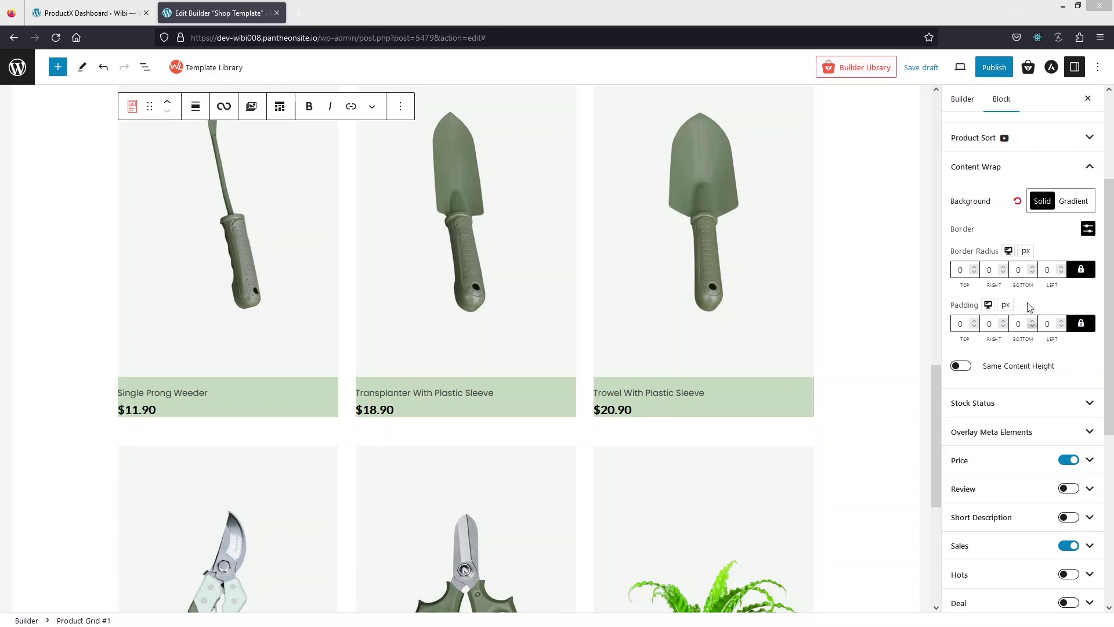
{"action": "left_click", "coordinate": [1088, 168]}
- Set the Product Grid's General Alignment to center for titles and prices
{"action": "left_click", "coordinate": [1050, 273]}
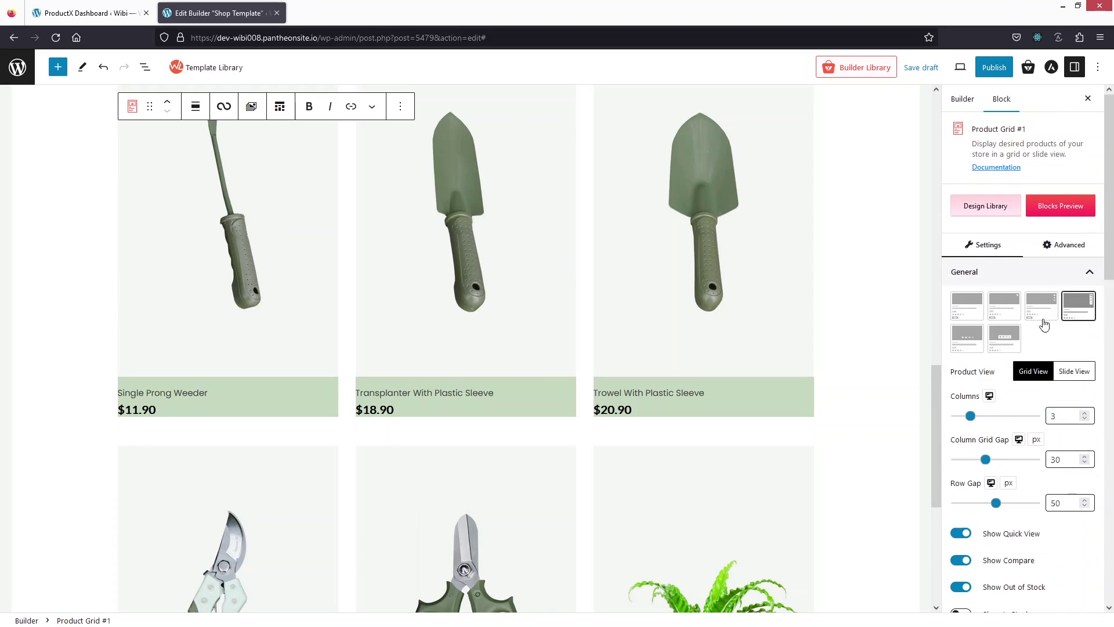
{"action": "scroll", "coordinate": [1044, 310], "scroll_direction": "down", "scroll_amount": 3}
{"action": "scroll", "coordinate": [1021, 493], "scroll_direction": "down", "scroll_amount": 2}
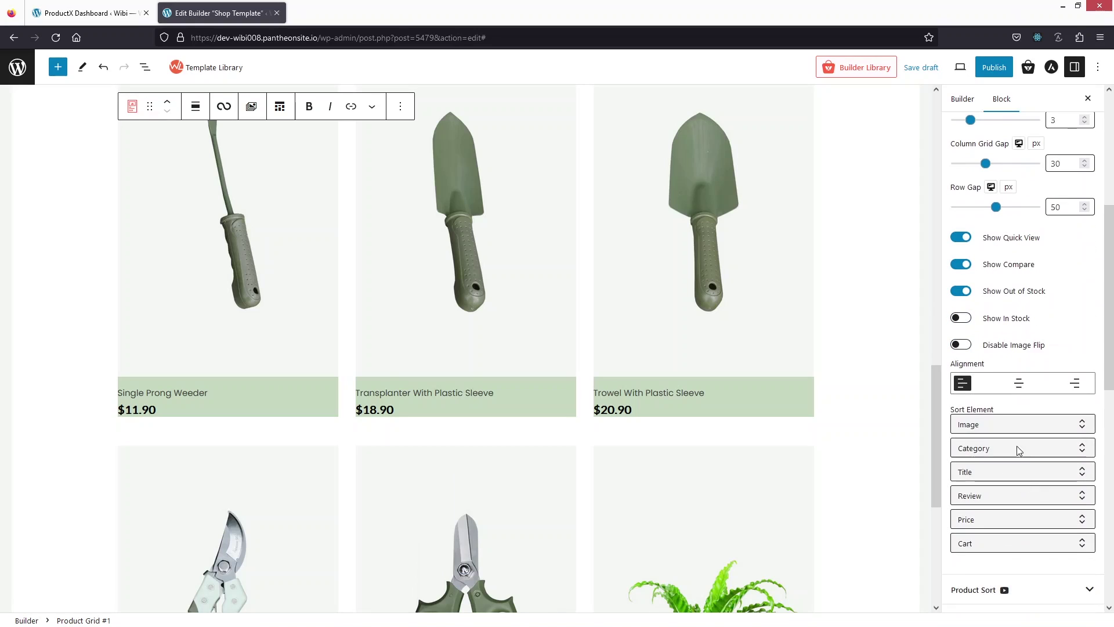
{"action": "left_click", "coordinate": [1020, 384]}
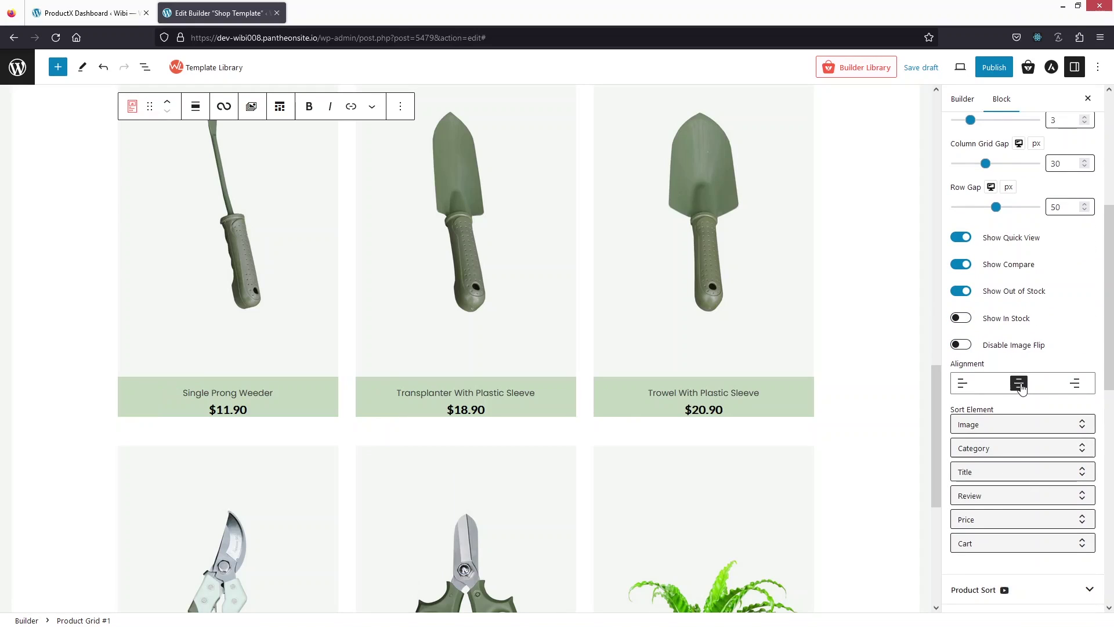
{"action": "scroll", "coordinate": [935, 420], "scroll_direction": "down", "scroll_amount": 3}
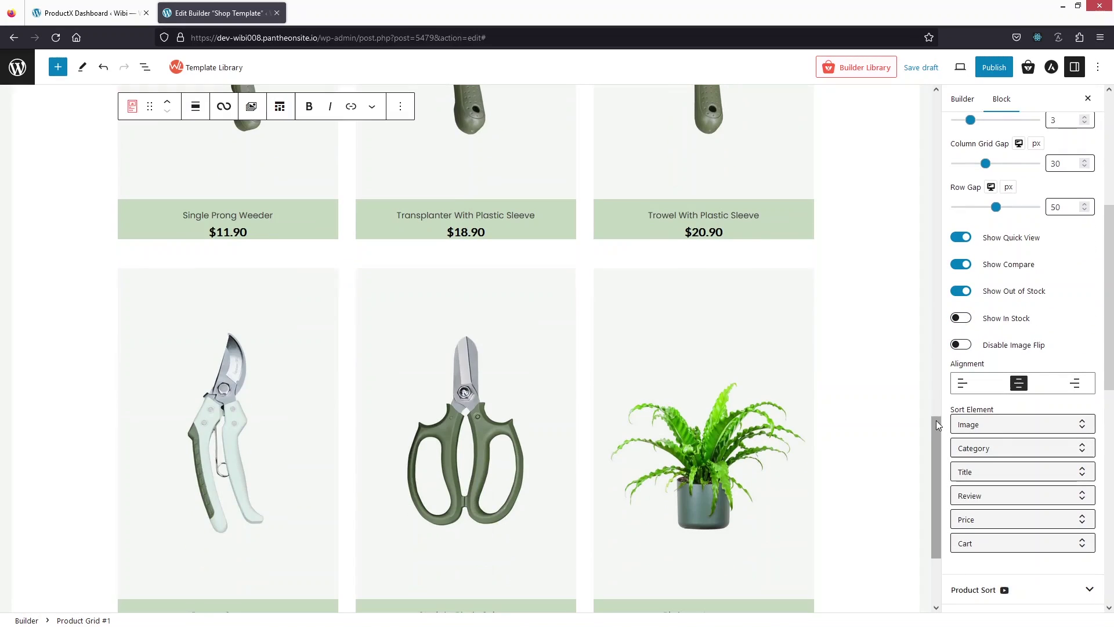
{"action": "scroll", "coordinate": [607, 402], "scroll_direction": "down", "scroll_amount": 3}
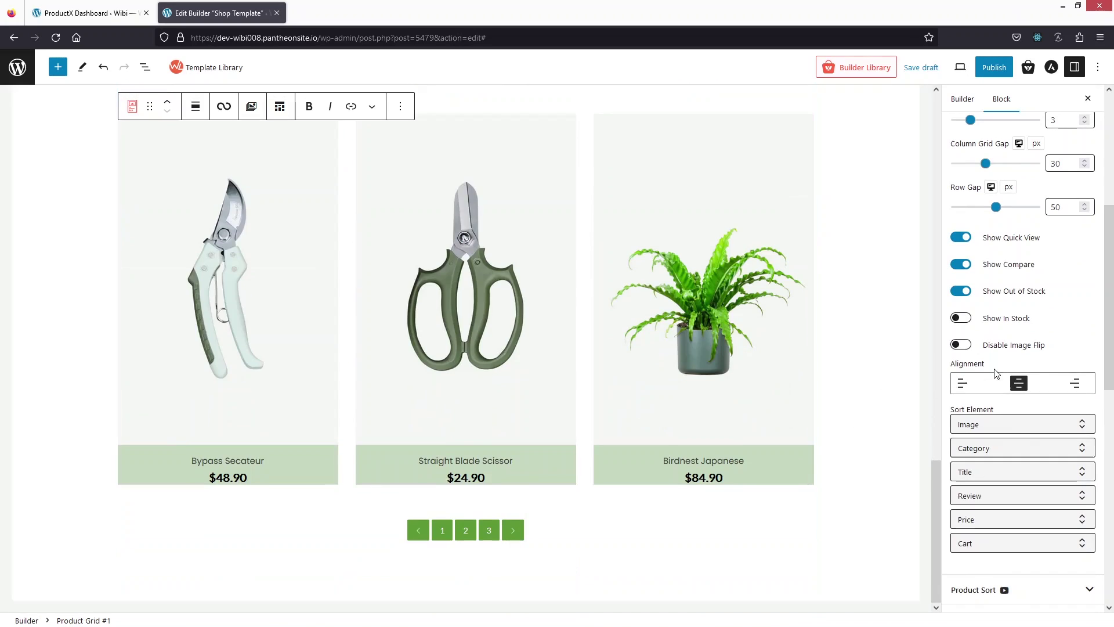
{"action": "scroll", "coordinate": [963, 384], "scroll_direction": "down", "scroll_amount": 1}
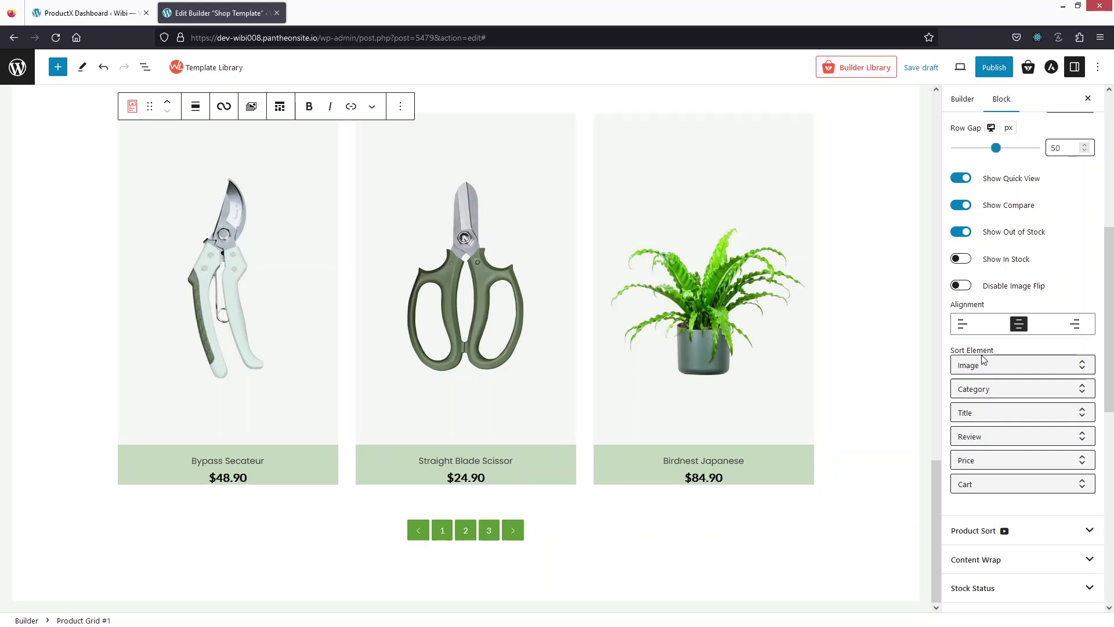
{"action": "scroll", "coordinate": [970, 383], "scroll_direction": "up", "scroll_amount": 5}
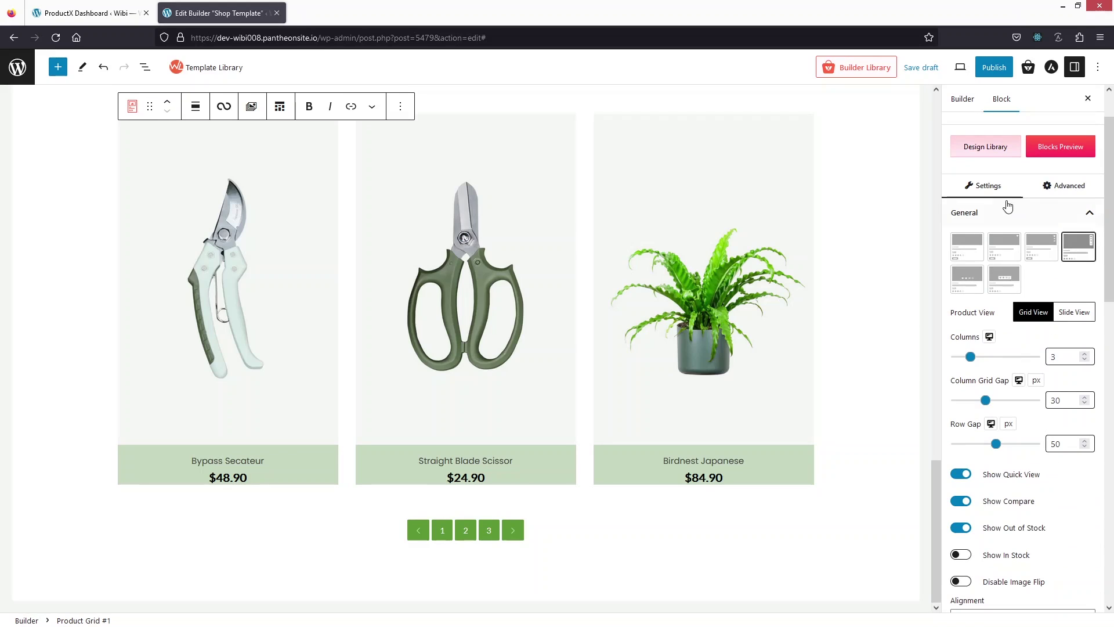
- Set the Product Grid's Padding Bottom to 30 px on the Advanced tab
{"action": "left_click", "coordinate": [1058, 192]}
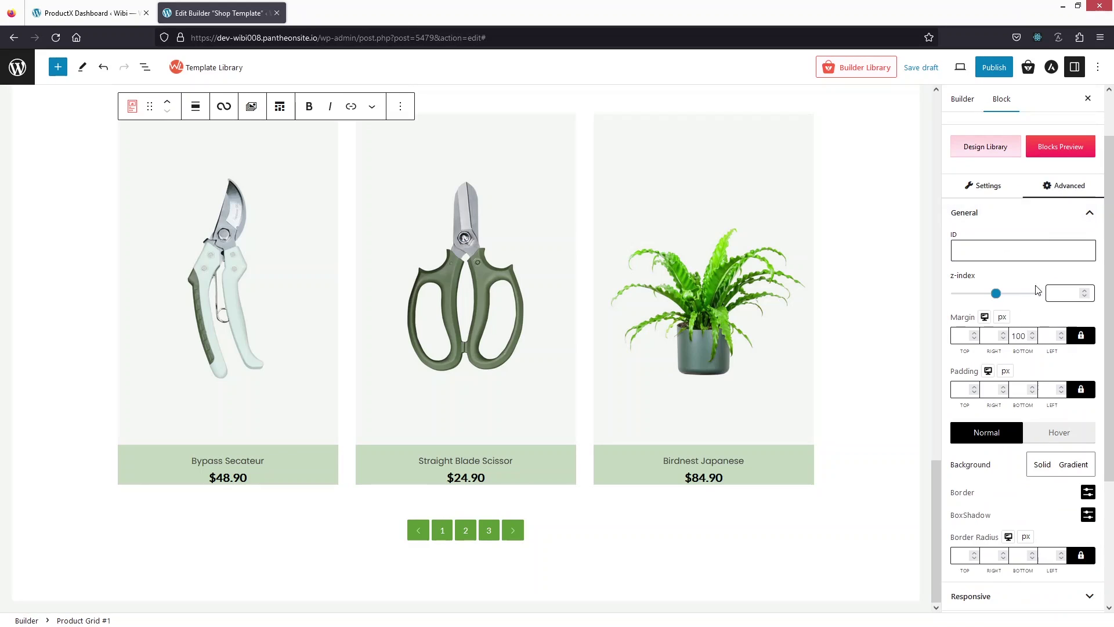
{"action": "scroll", "coordinate": [1016, 328], "scroll_direction": "down", "scroll_amount": 2}
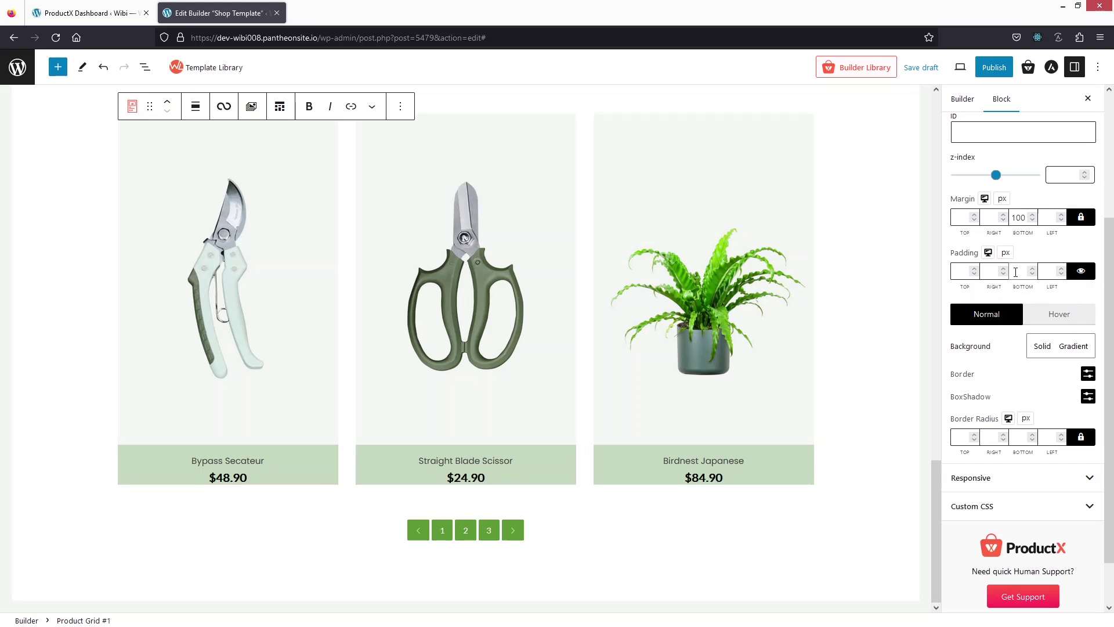
{"action": "left_click", "coordinate": [1015, 272]}
{"action": "type", "text": "30"}
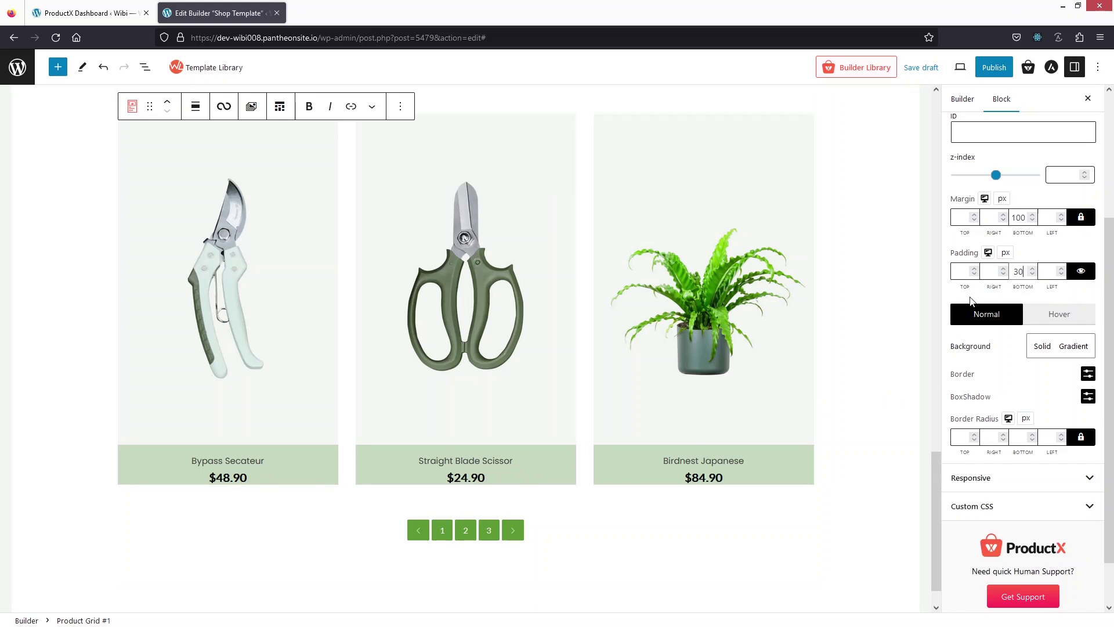
{"action": "scroll", "coordinate": [970, 300], "scroll_direction": "up", "scroll_amount": 3}
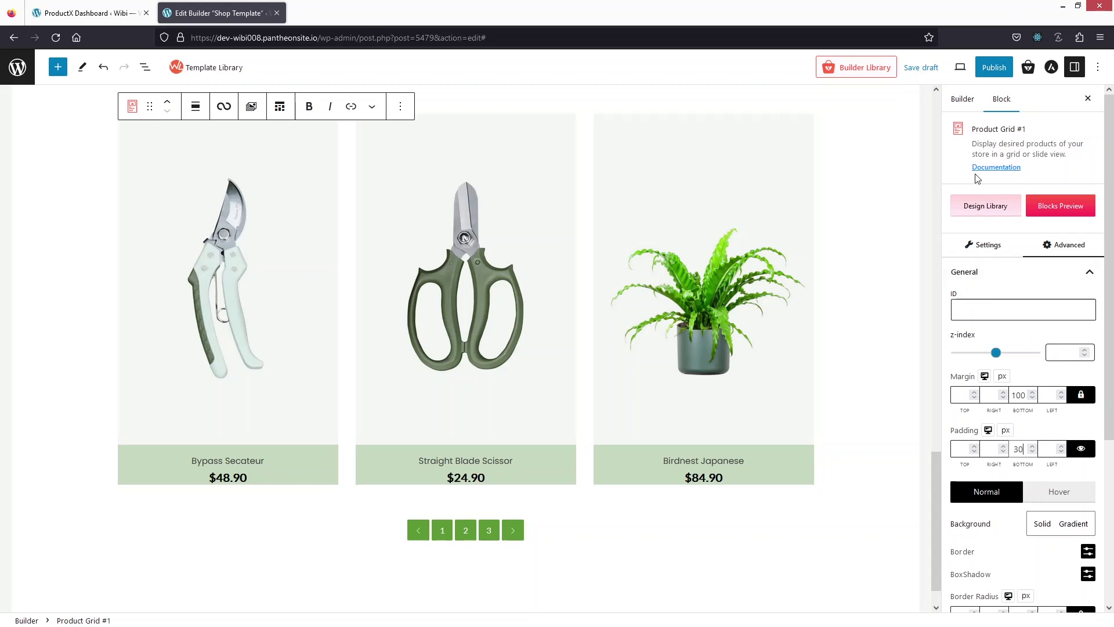
- Publish the Shop Template and return to the ProductX Dashboard tab
{"action": "left_click", "coordinate": [991, 74]}
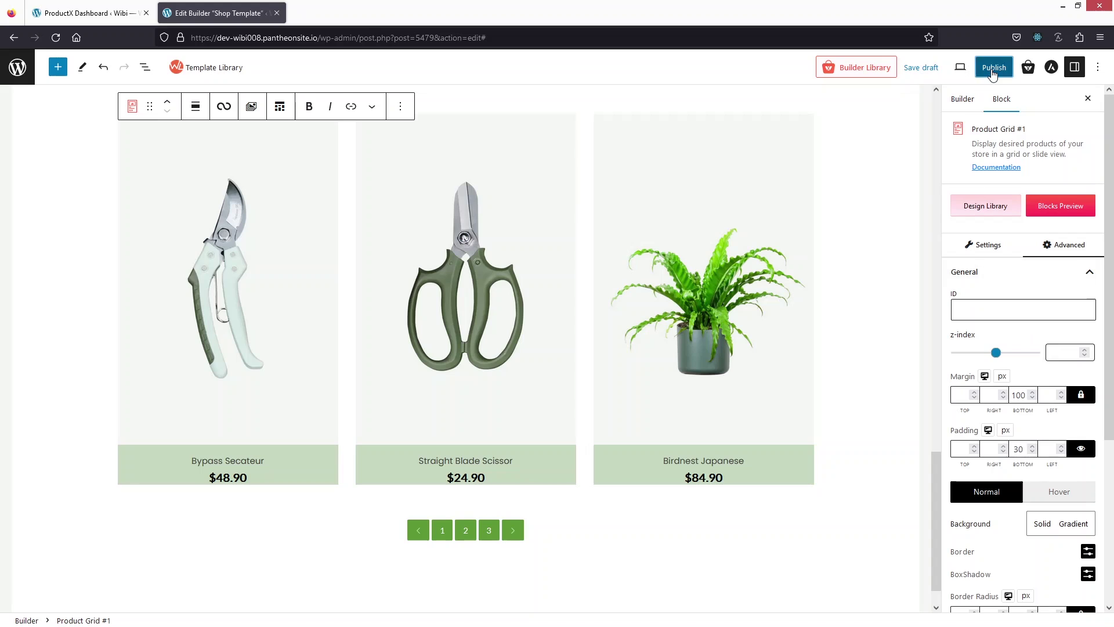
{"action": "left_click", "coordinate": [994, 69]}
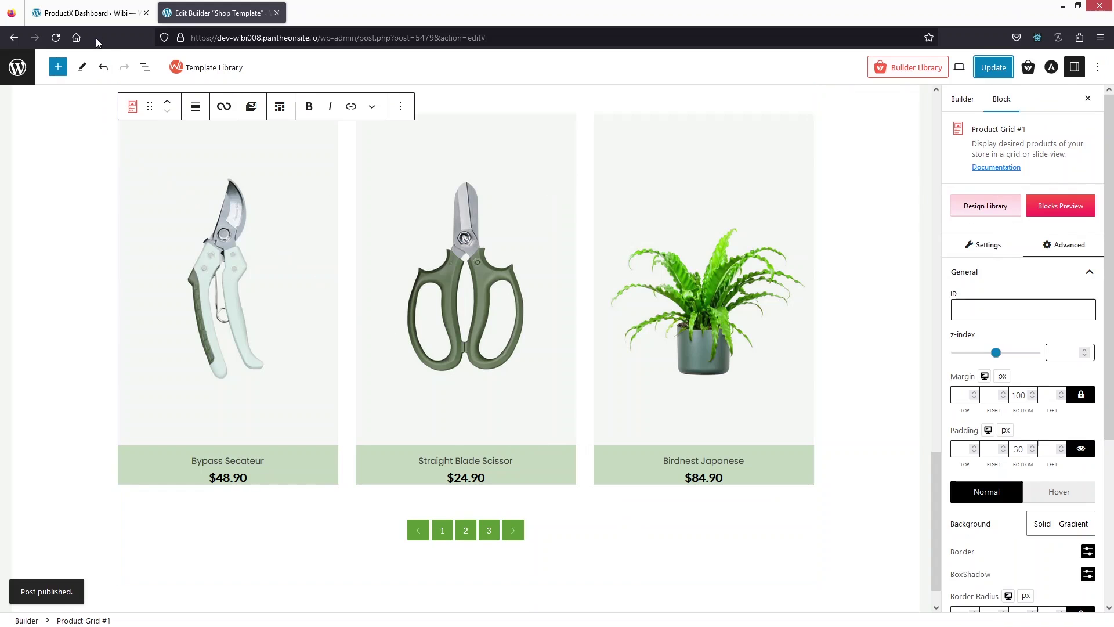
{"action": "left_click", "coordinate": [84, 13]}
- Visit the live Greenstore shop page and scroll through its new layout
{"action": "mouse_move", "coordinate": [50, 65]}
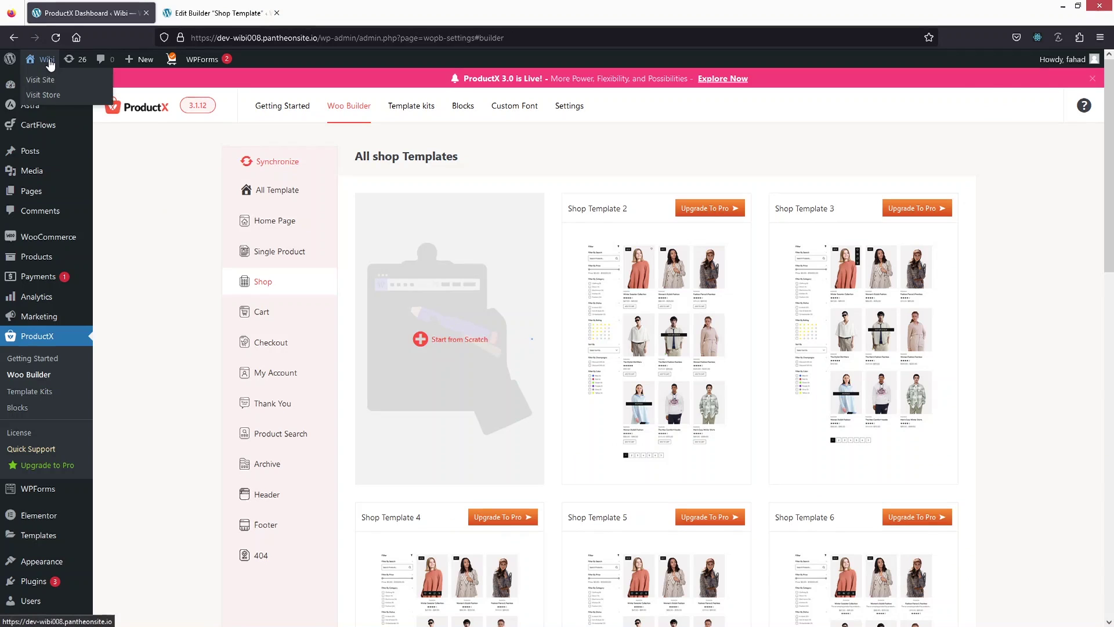
{"action": "left_click", "coordinate": [50, 95]}
{"action": "scroll", "coordinate": [157, 328], "scroll_direction": "down", "scroll_amount": 2}
{"action": "scroll", "coordinate": [158, 328], "scroll_direction": "up", "scroll_amount": 2}
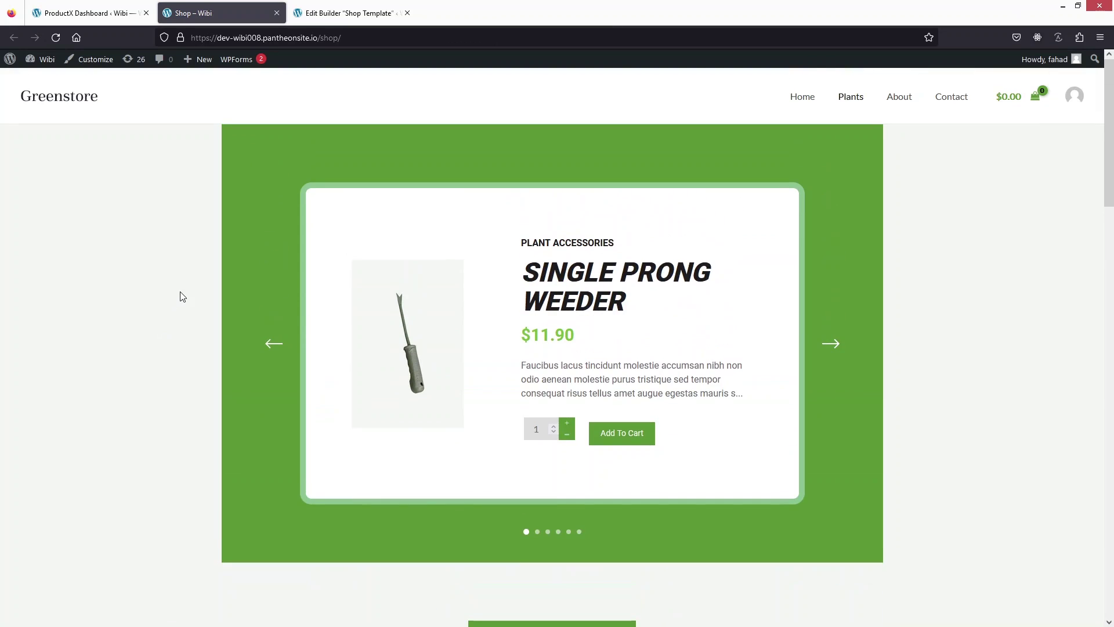
{"action": "scroll", "coordinate": [235, 280], "scroll_direction": "down", "scroll_amount": 5}
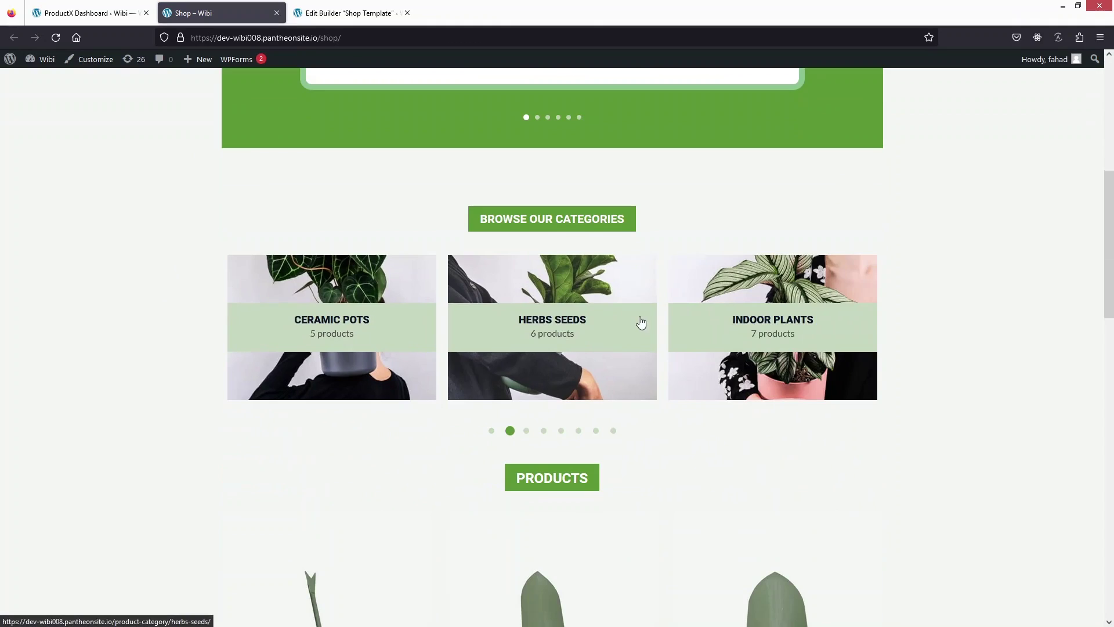
{"action": "scroll", "coordinate": [635, 325], "scroll_direction": "down", "scroll_amount": 4}
{"action": "scroll", "coordinate": [271, 280], "scroll_direction": "down", "scroll_amount": 10}
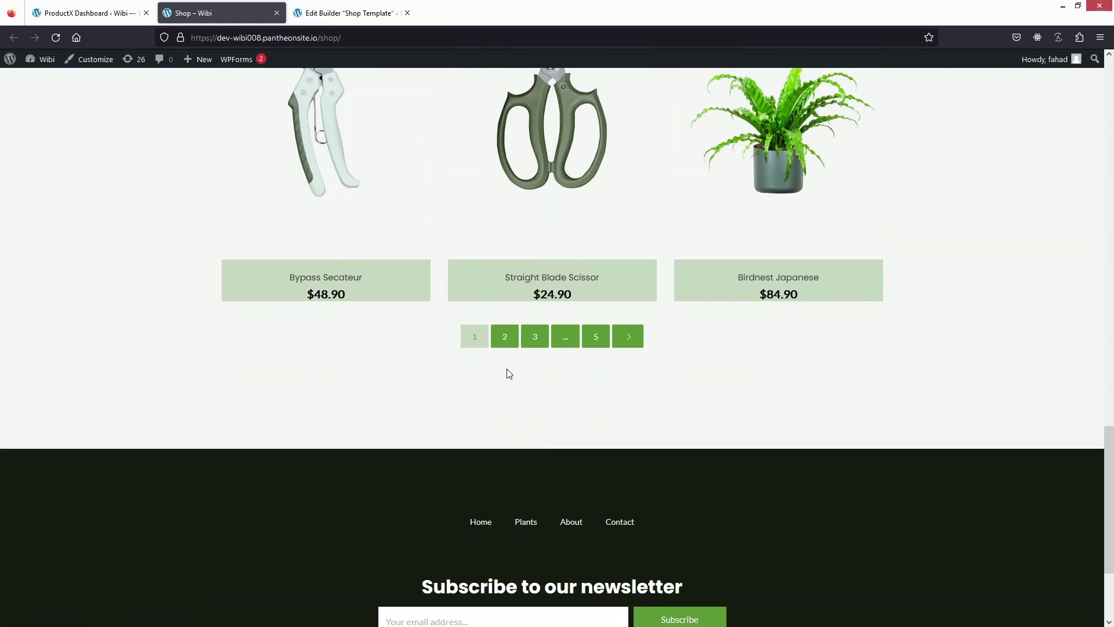
{"action": "scroll", "coordinate": [510, 377], "scroll_direction": "up", "scroll_amount": 4}
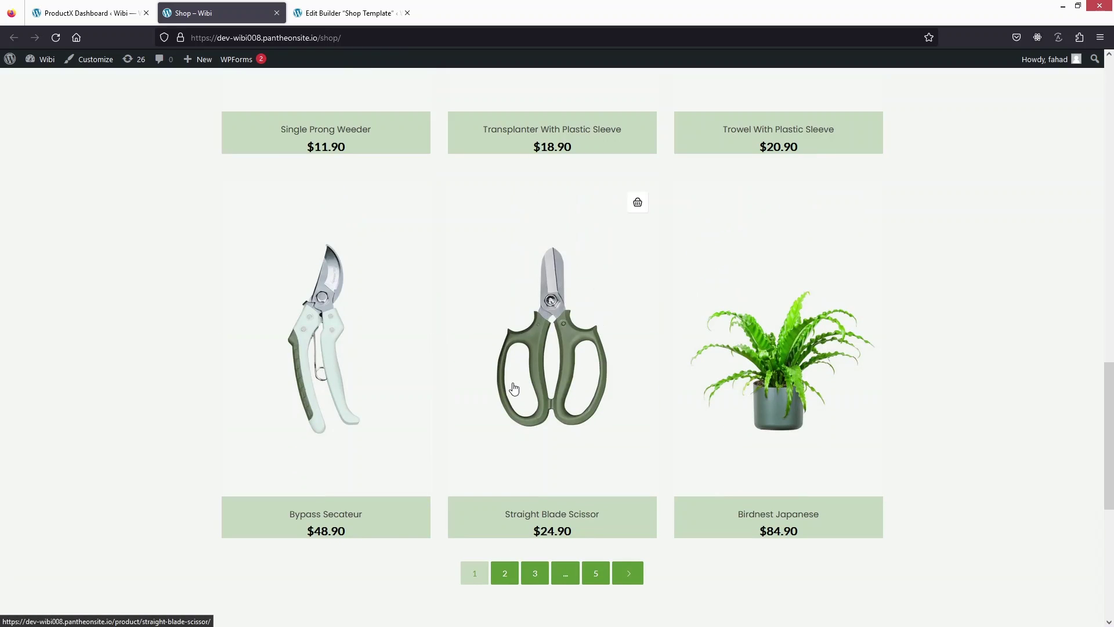
{"action": "scroll", "coordinate": [172, 422], "scroll_direction": "up", "scroll_amount": 15}
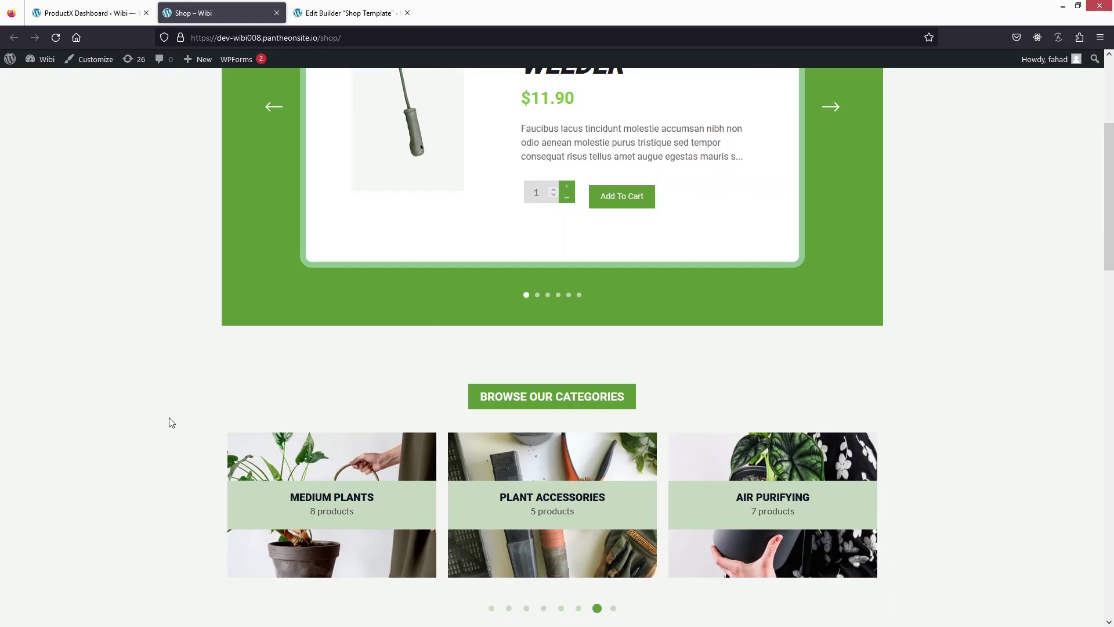